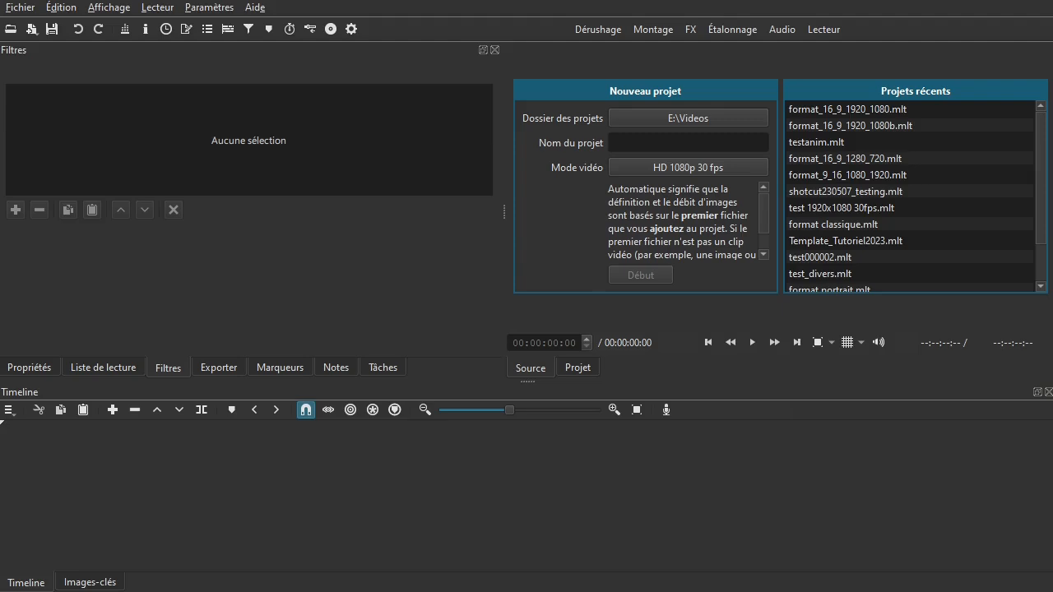
- Check the installed version in the program's About information and close it
left_click(263, 10)
left_click(293, 144)
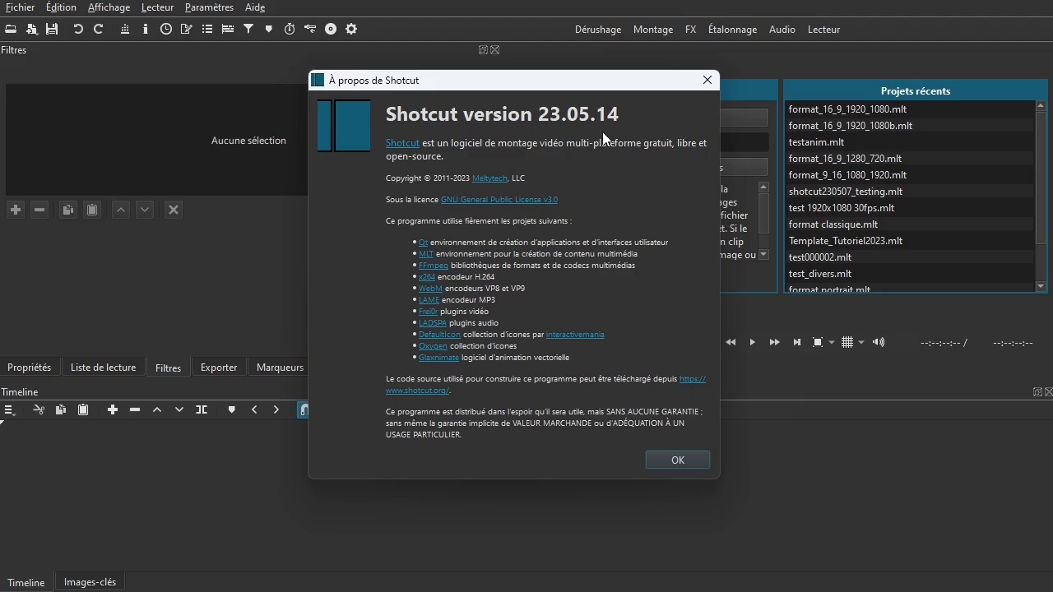
left_click(653, 459)
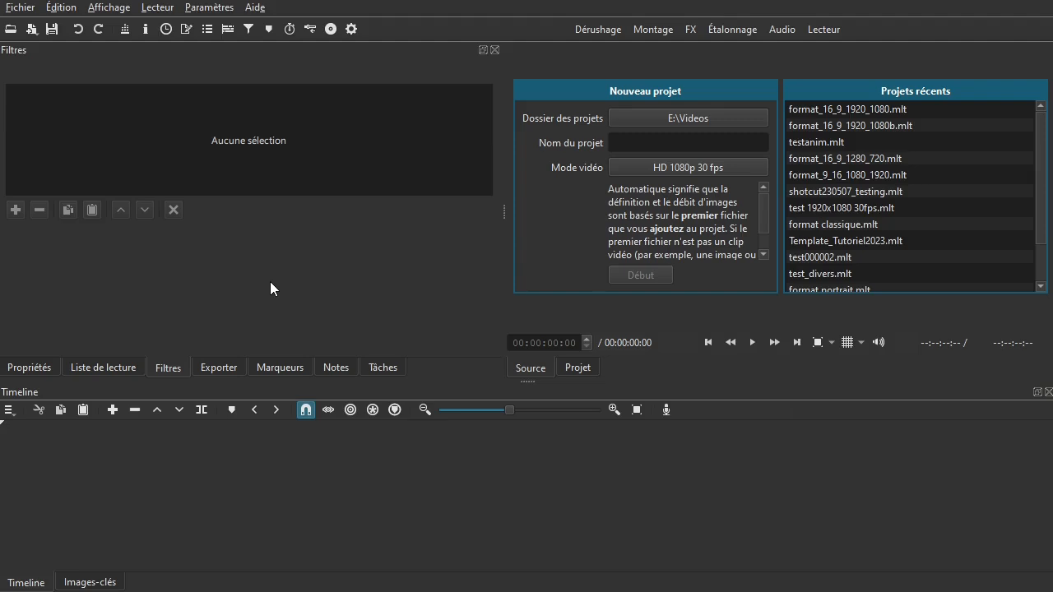
- Open the recent project format_16_9_1920_1080.mlt and preview the cat video at several points on the timeline
left_click(829, 111)
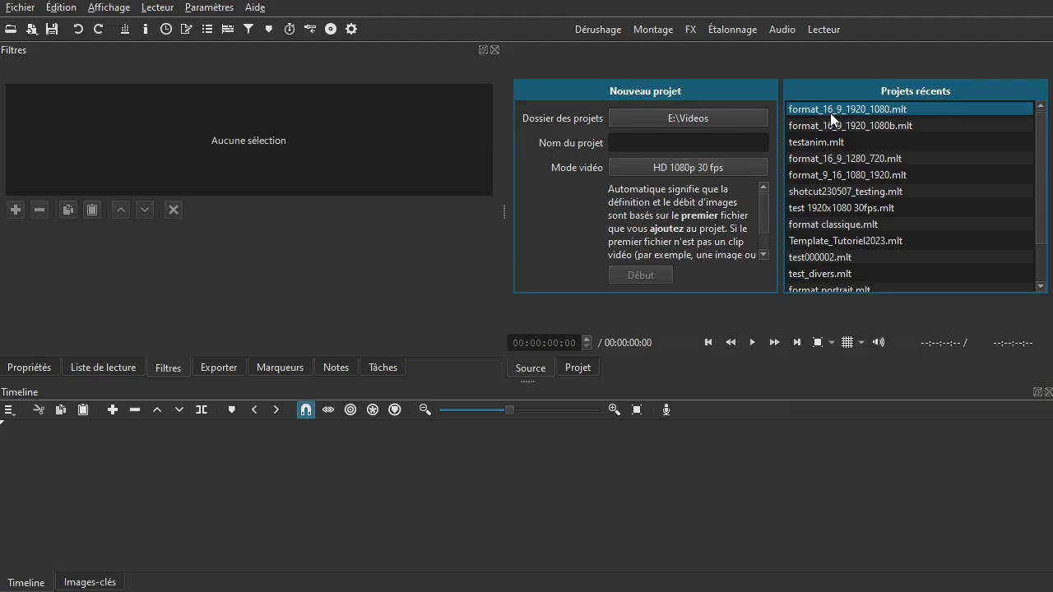
double_click(830, 113)
left_click(440, 442)
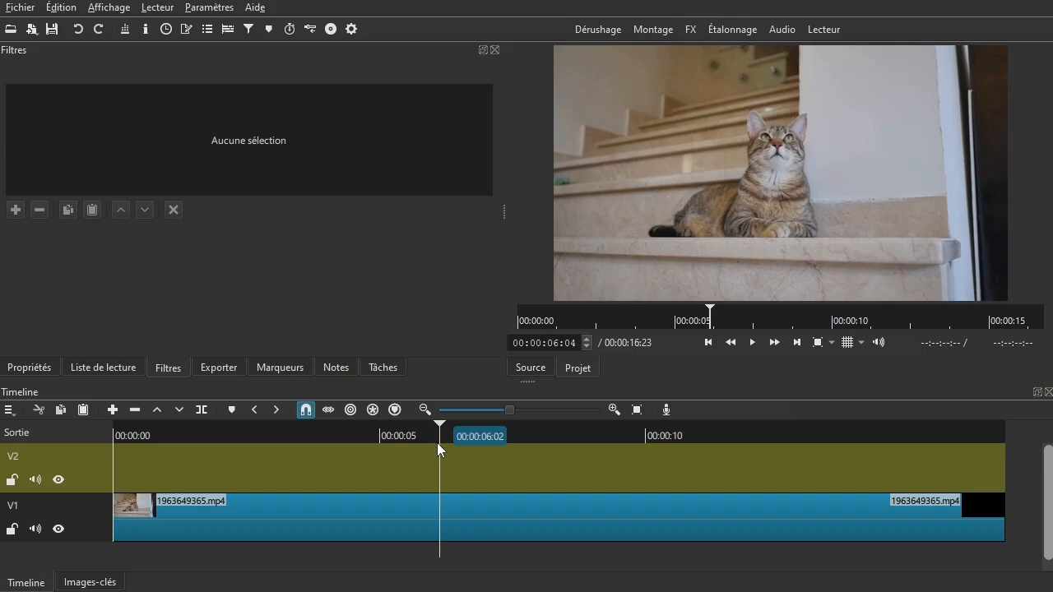
left_click_drag(237, 473, 214, 473)
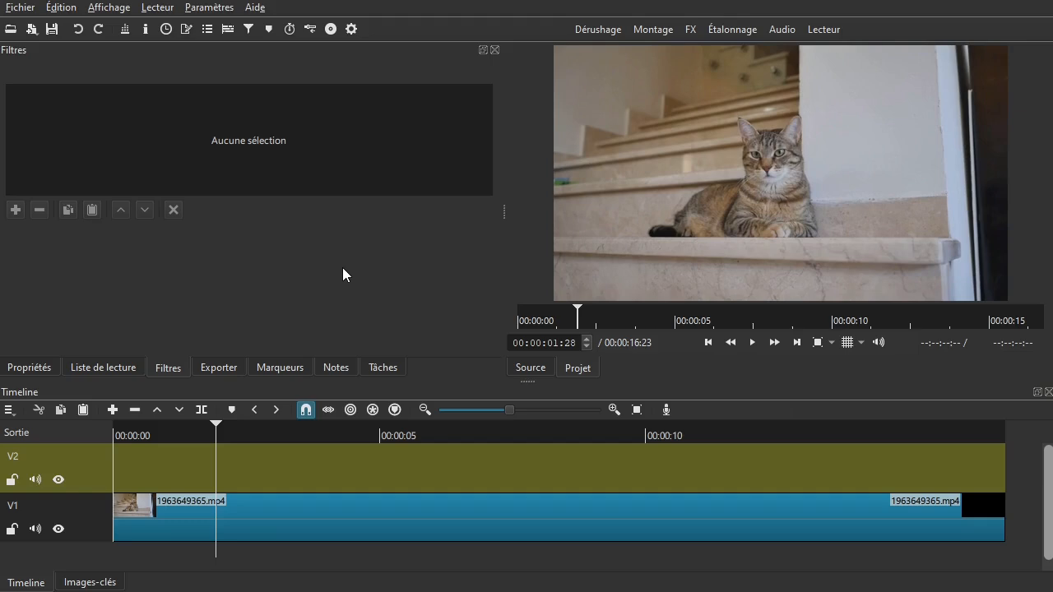
left_click_drag(232, 467, 256, 465)
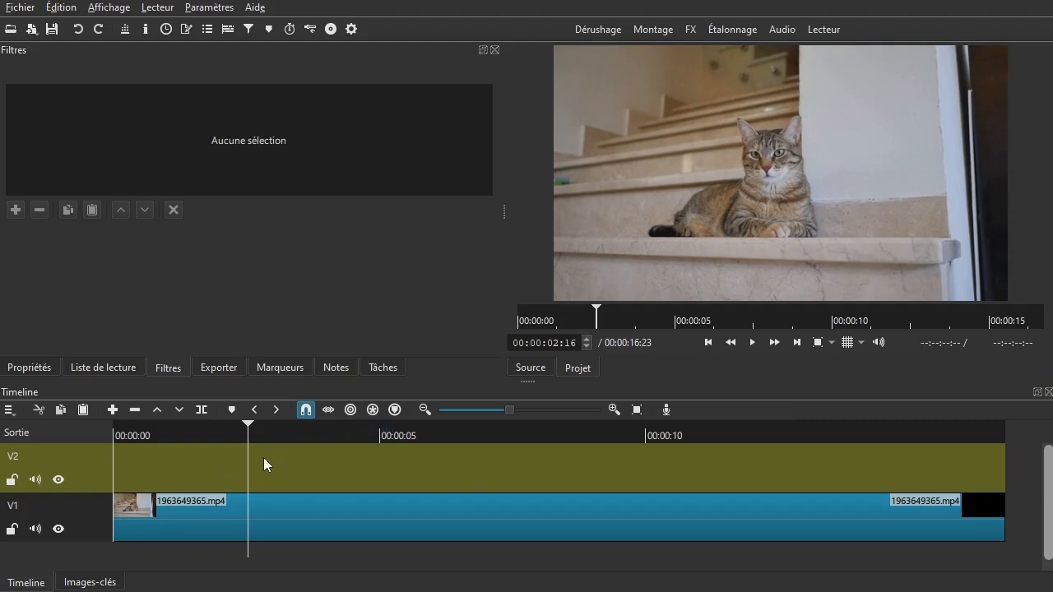
- Create a transparent colour clip and add it to the playlist
left_click(125, 370)
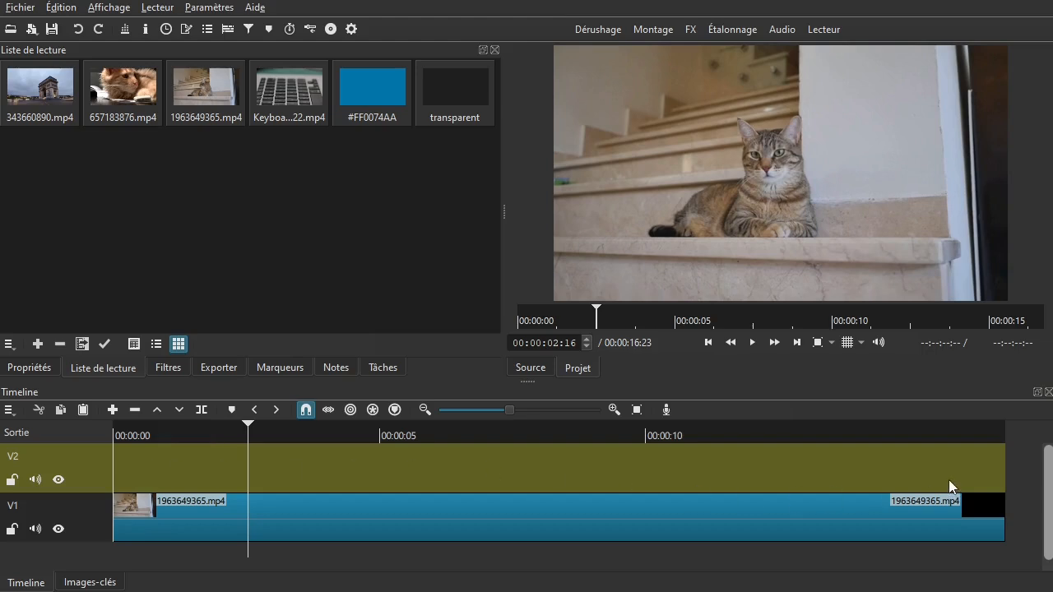
left_click(32, 30)
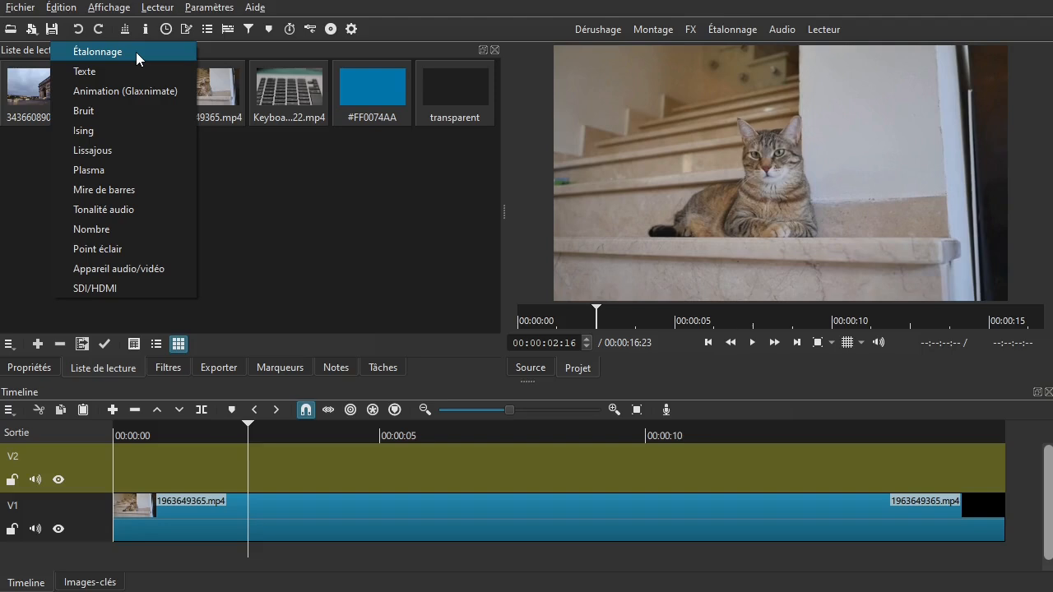
left_click(136, 52)
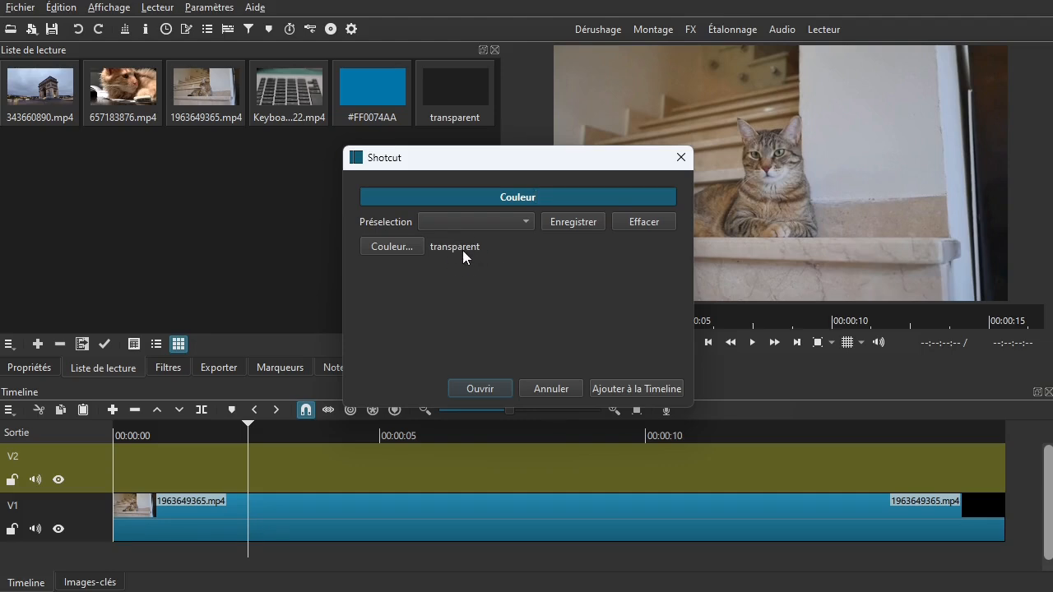
left_click(466, 386)
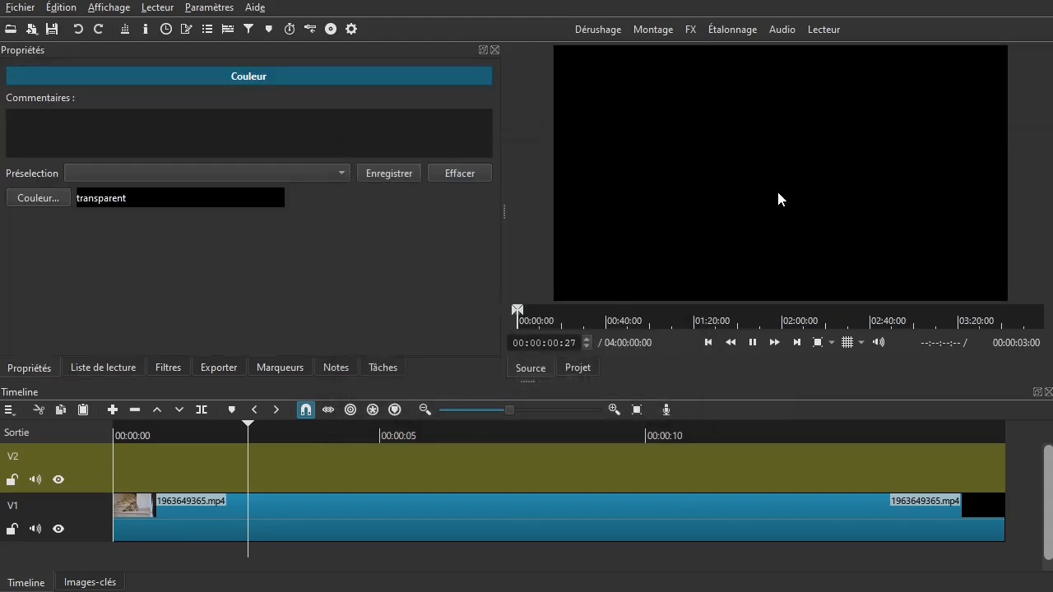
left_click(88, 368)
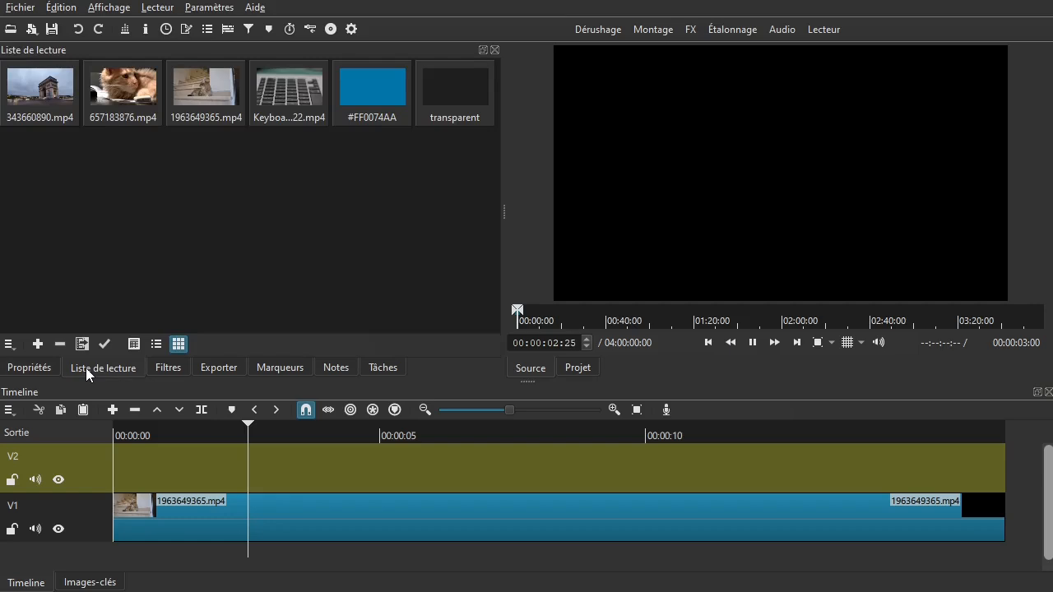
left_click(37, 344)
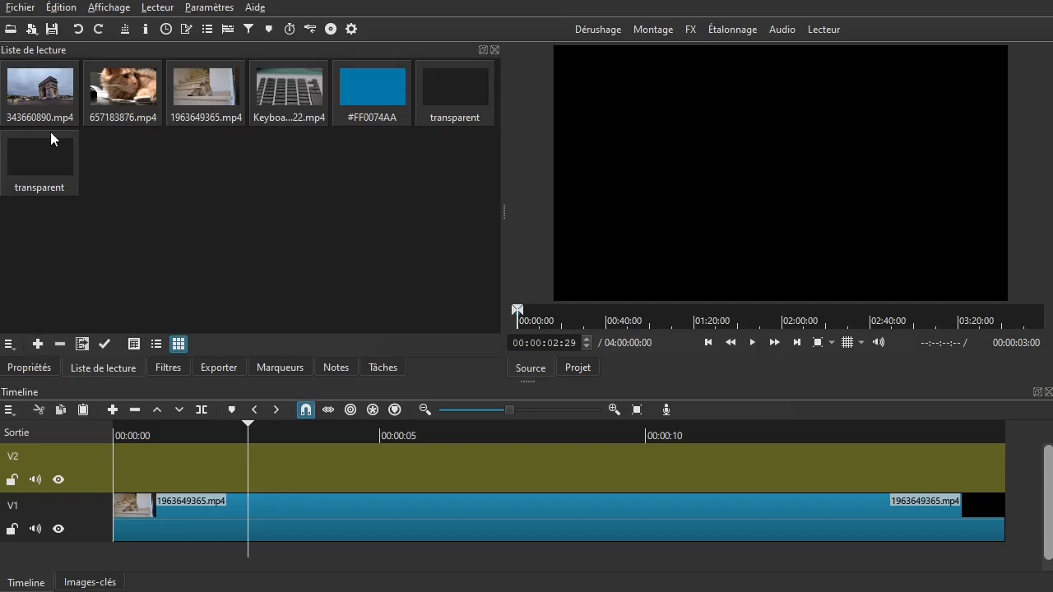
- Remove the newly added duplicate transparent clip from the playlist
left_click(52, 161)
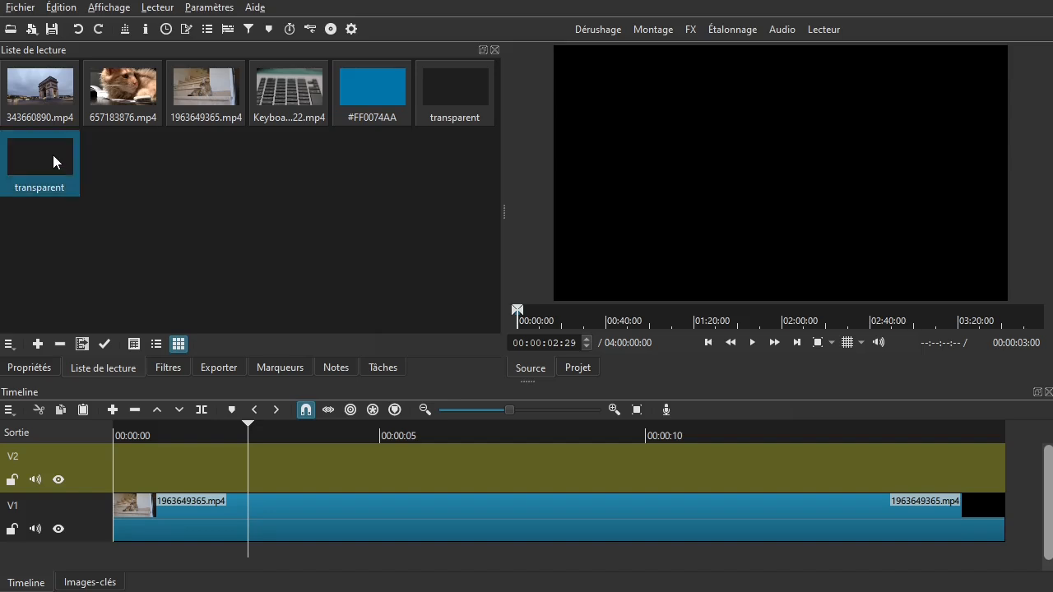
right_click(51, 154)
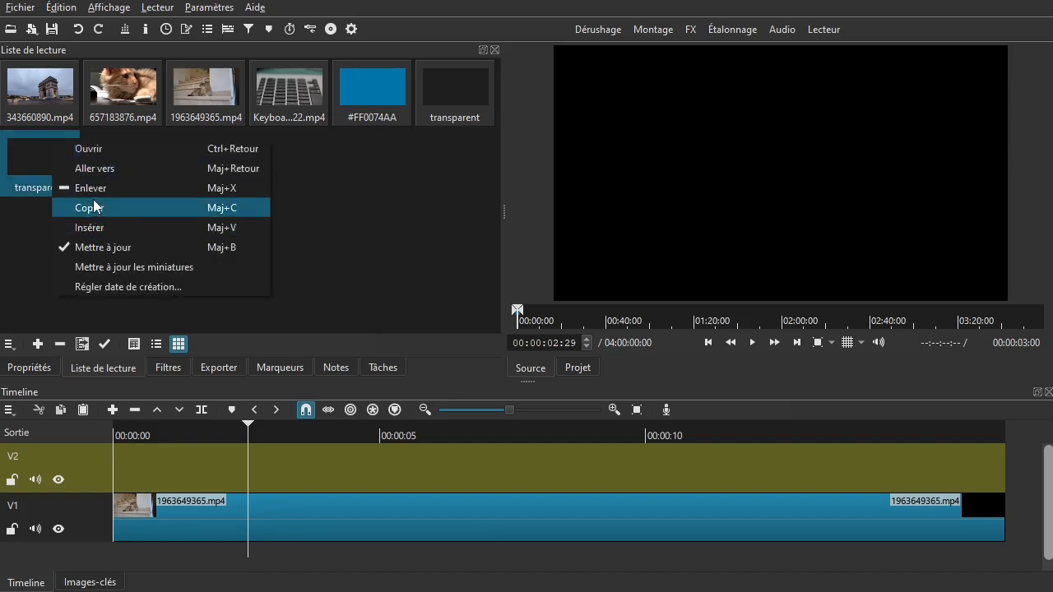
left_click(119, 189)
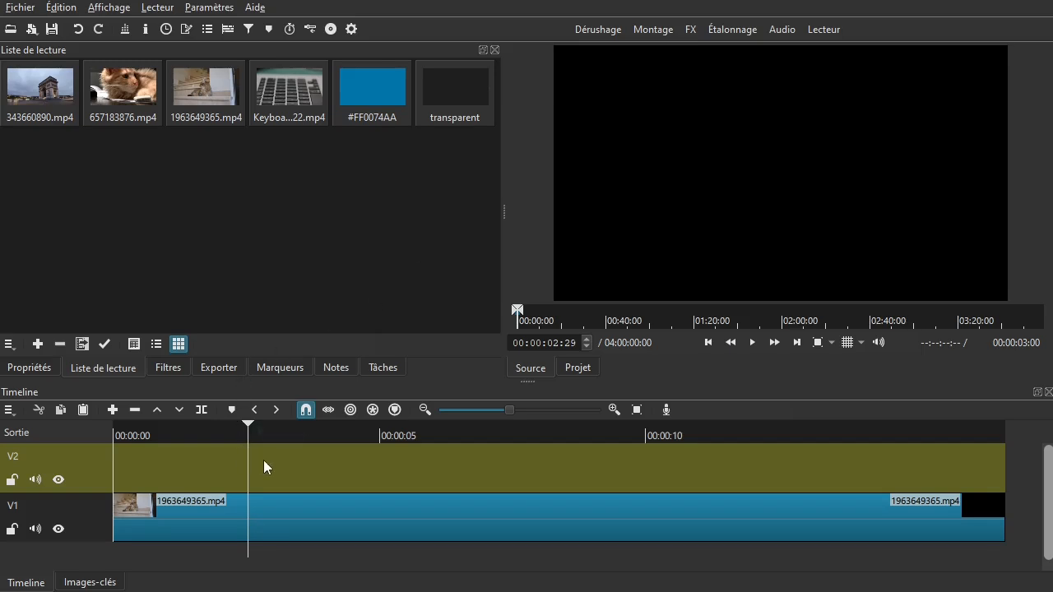
- Place the playlist's transparent clip on track V2 just before the 4-second mark and move the playhead to 00:00:04:23 within it
left_click_drag(292, 461, 259, 463)
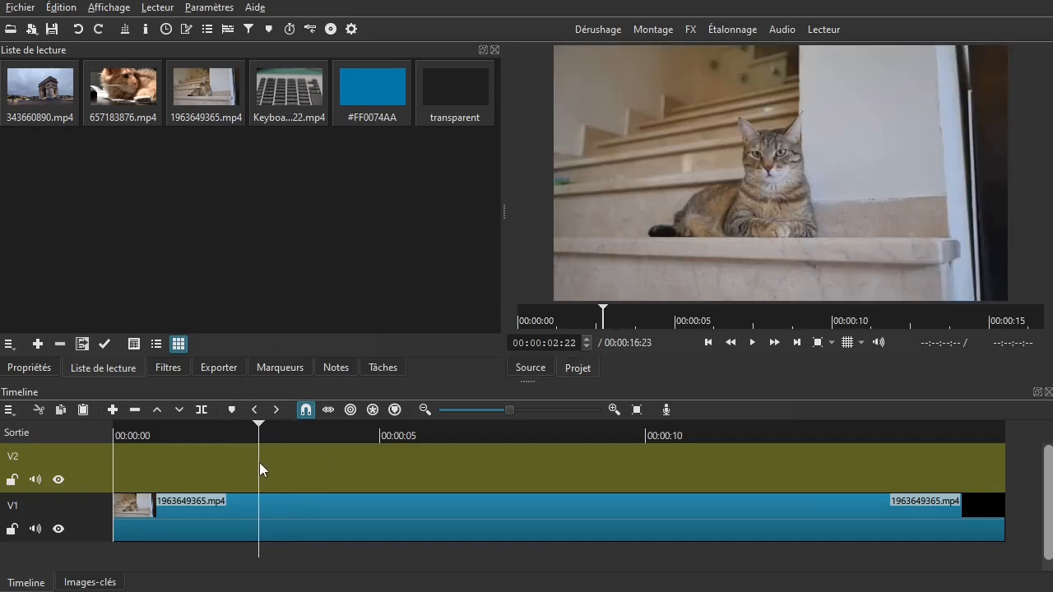
left_click(458, 96)
left_click_drag(468, 86, 310, 453)
left_click_drag(504, 439, 367, 440)
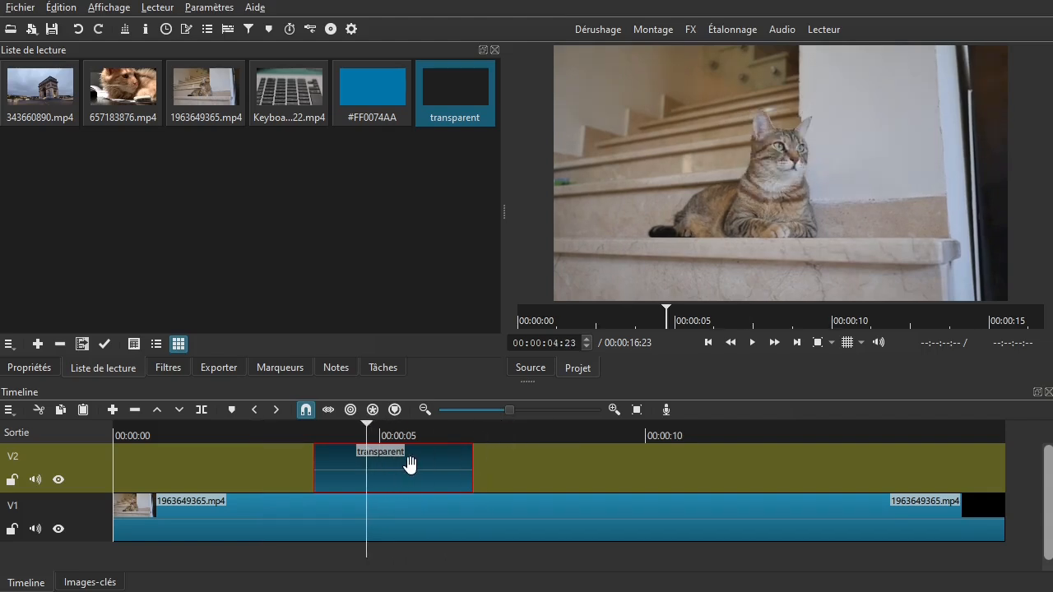
- Add a Texte: Riche filter to the transparent clip on V2 and enter the text "gfgfdf"
left_click(170, 368)
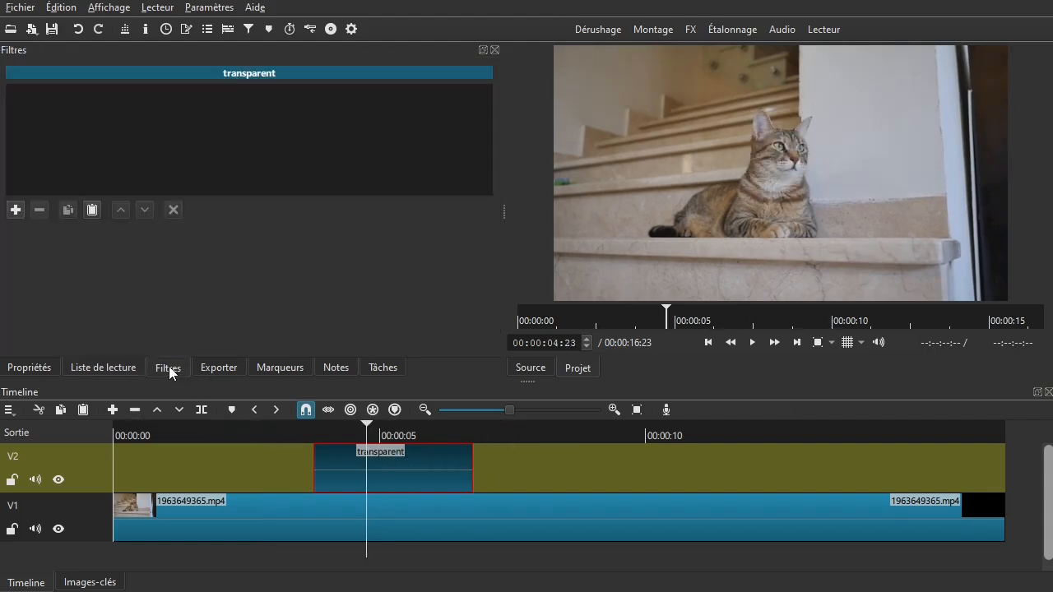
left_click(15, 211)
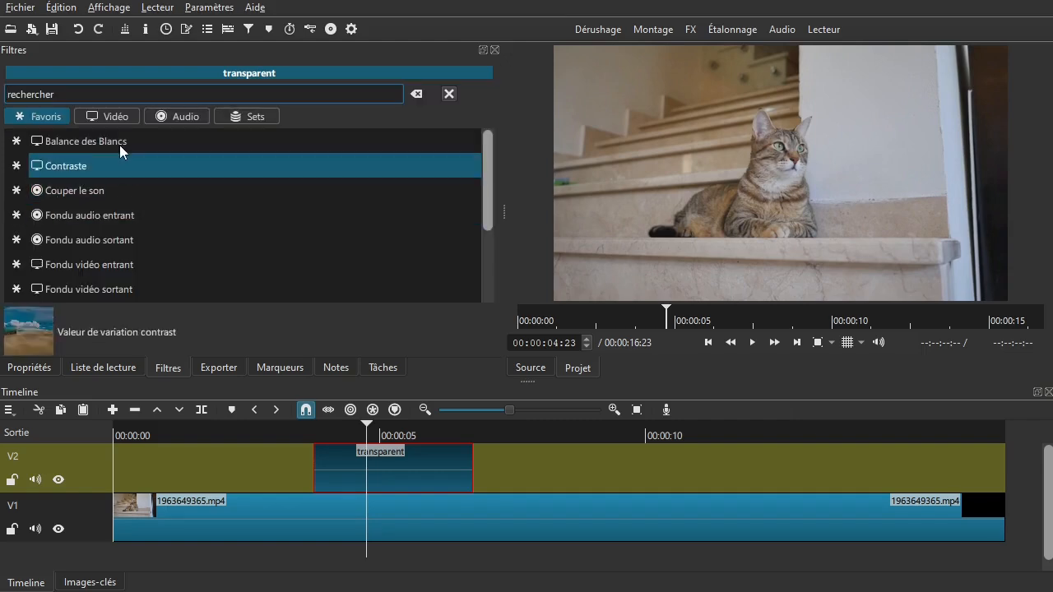
scroll(129, 236, "down", 2)
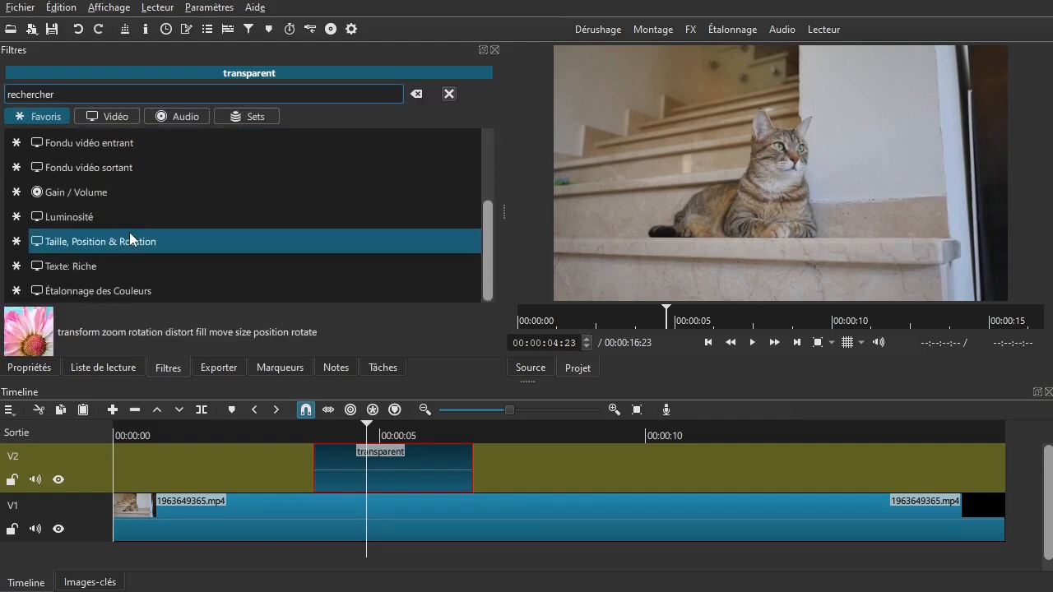
left_click(106, 267)
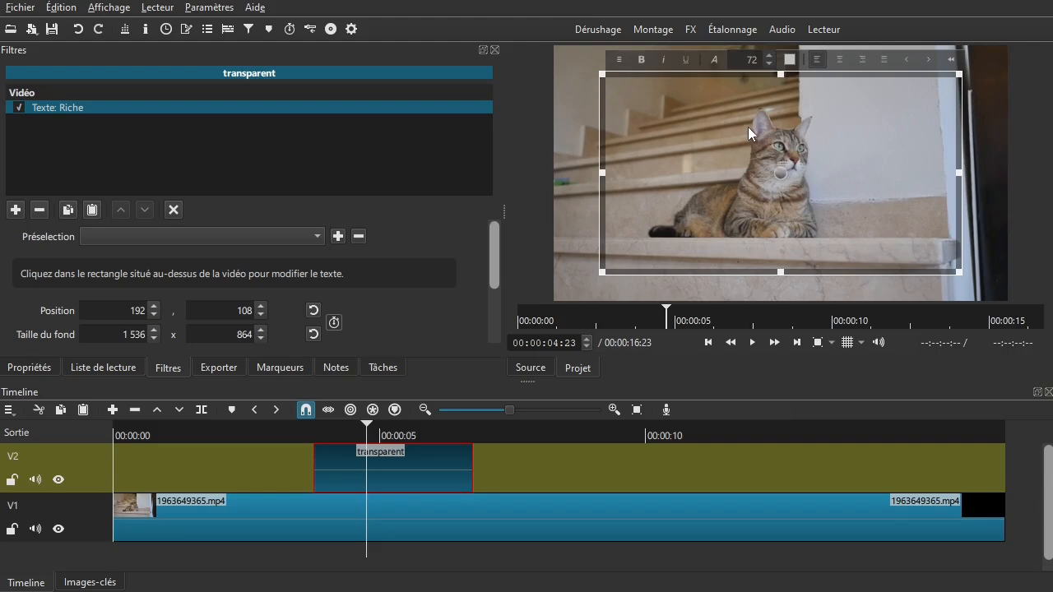
type("gfgfdf")
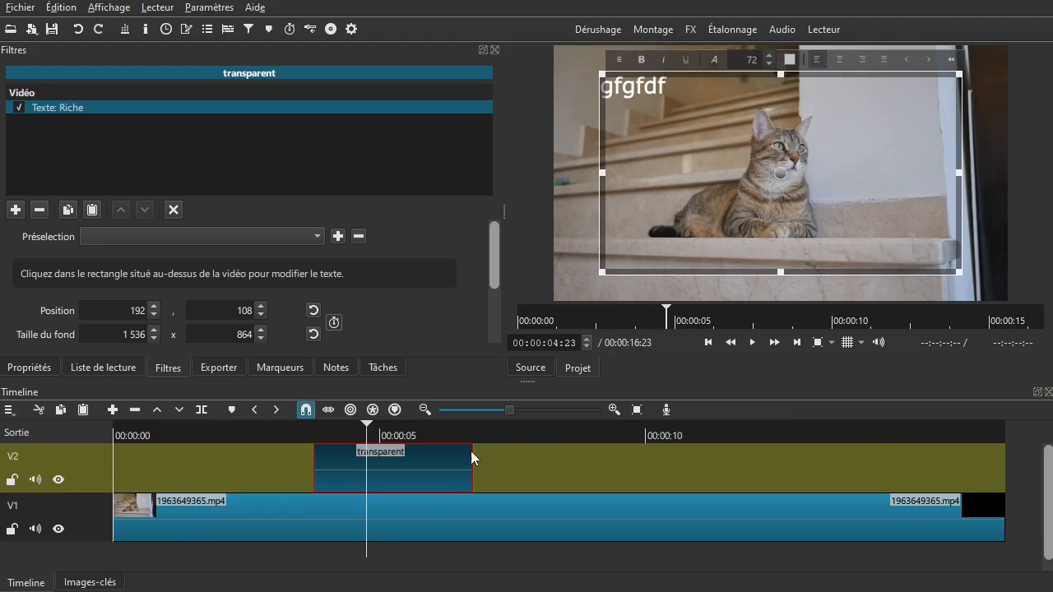
- Delete the transparent test clip with its text from track V2
key("Delete")
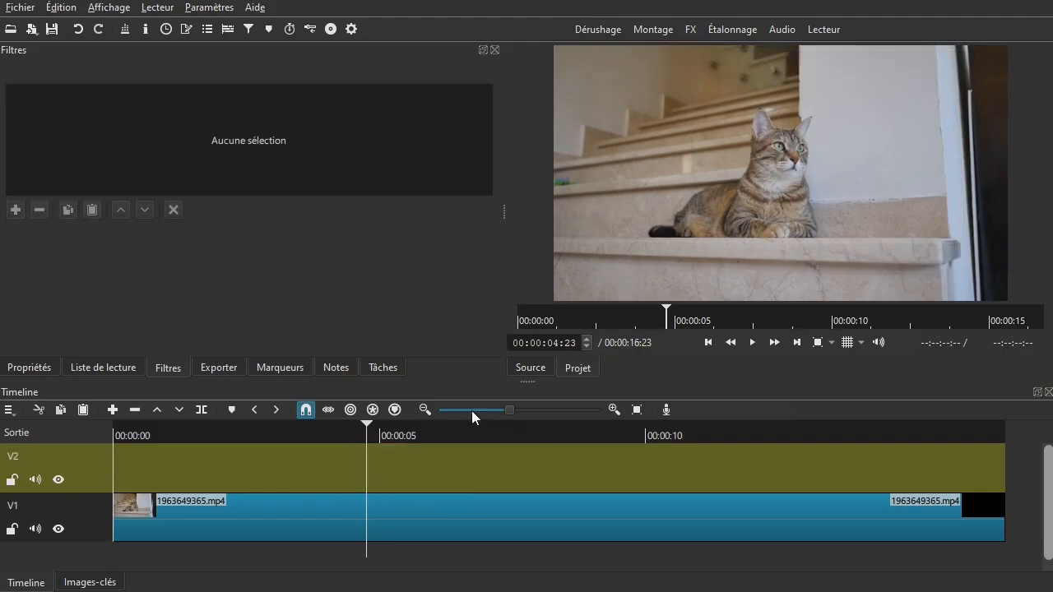
left_click_drag(289, 472, 217, 470)
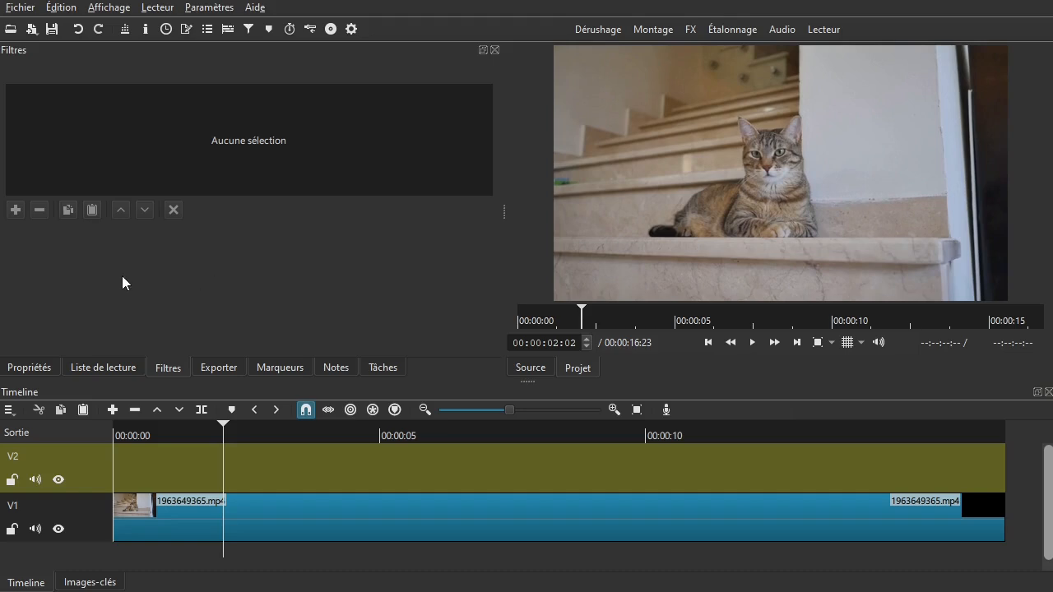
left_click(32, 31)
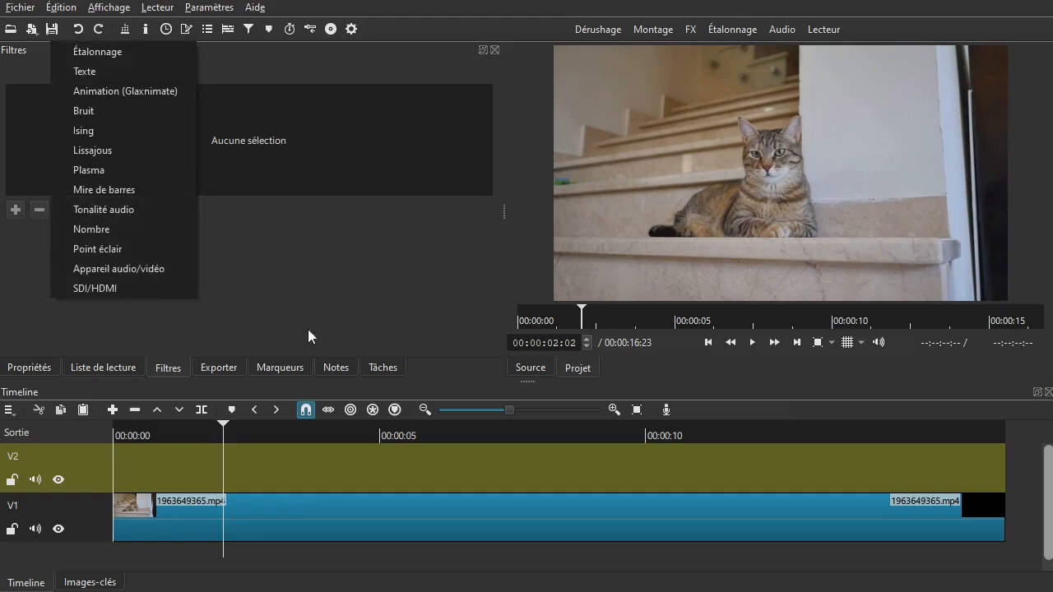
- Create a rich text clip reading "UN TITRE" on a transparent background and add it to track V2 at 00:00:03:05
left_click_drag(279, 472, 303, 466)
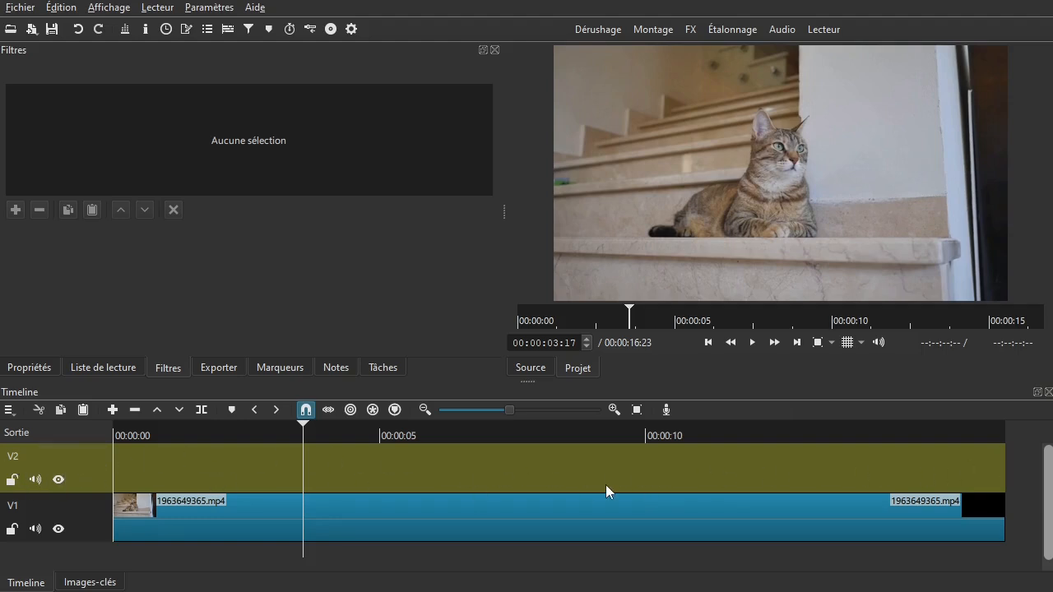
mouse_move(271, 473)
left_mouse_down()
mouse_move(242, 475)
mouse_move(282, 465)
left_mouse_up()
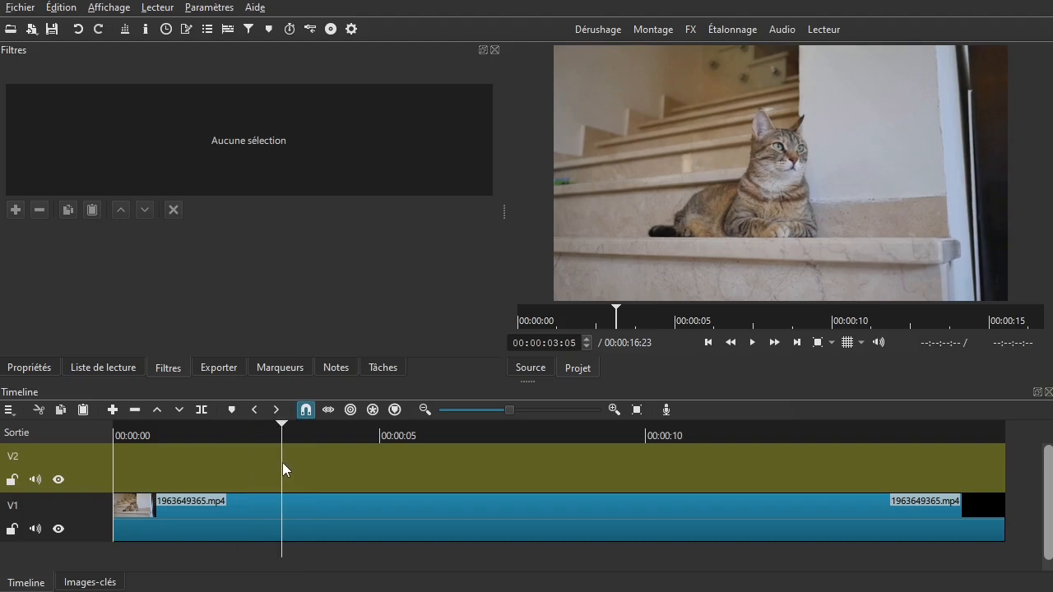
left_click(37, 28)
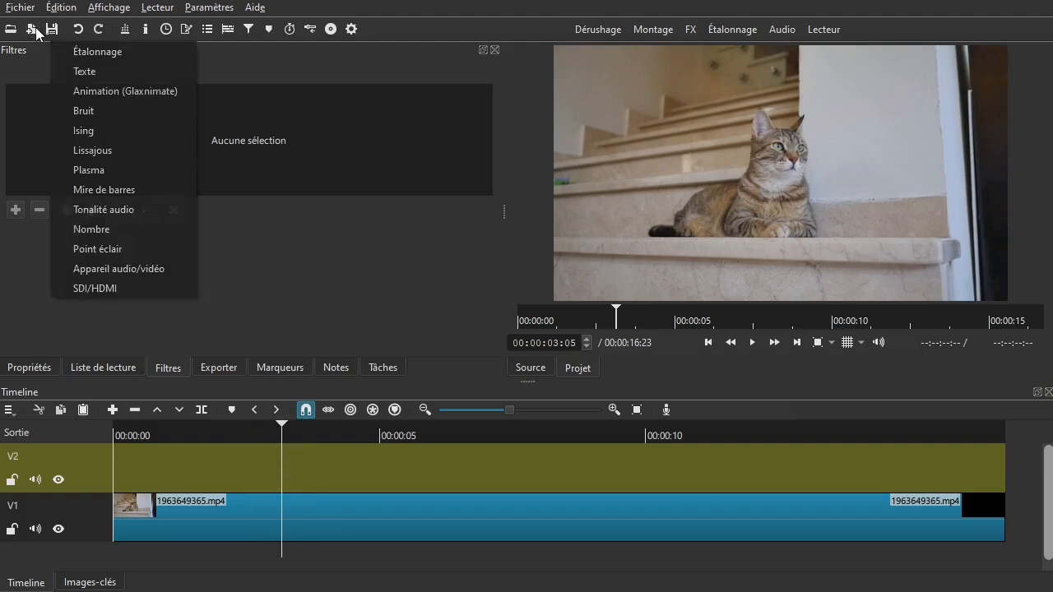
left_click(96, 72)
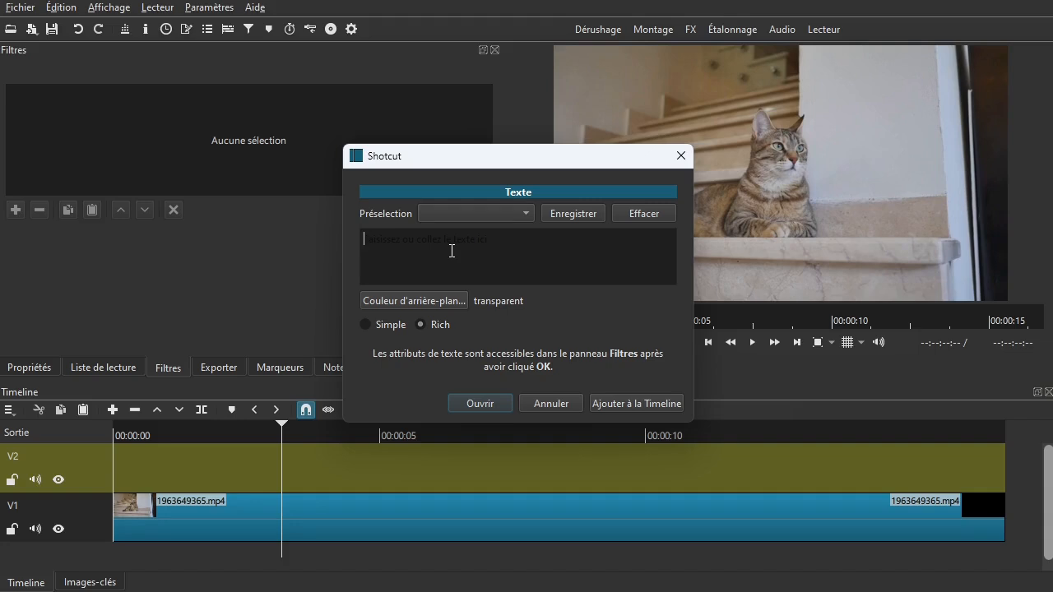
type("Un")
key("BackSpace")
type("N TITRE")
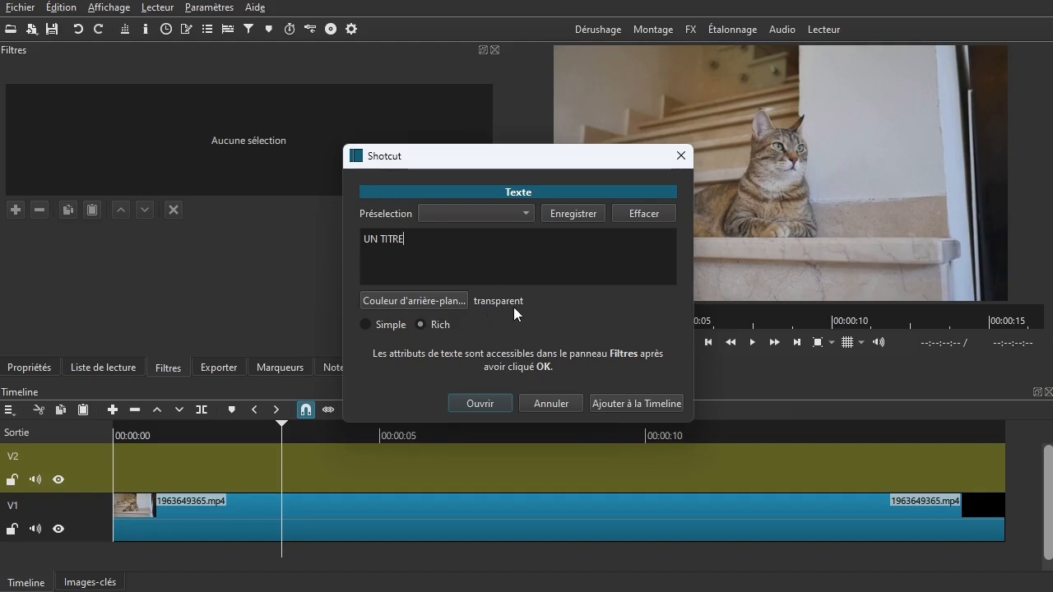
left_click(618, 404)
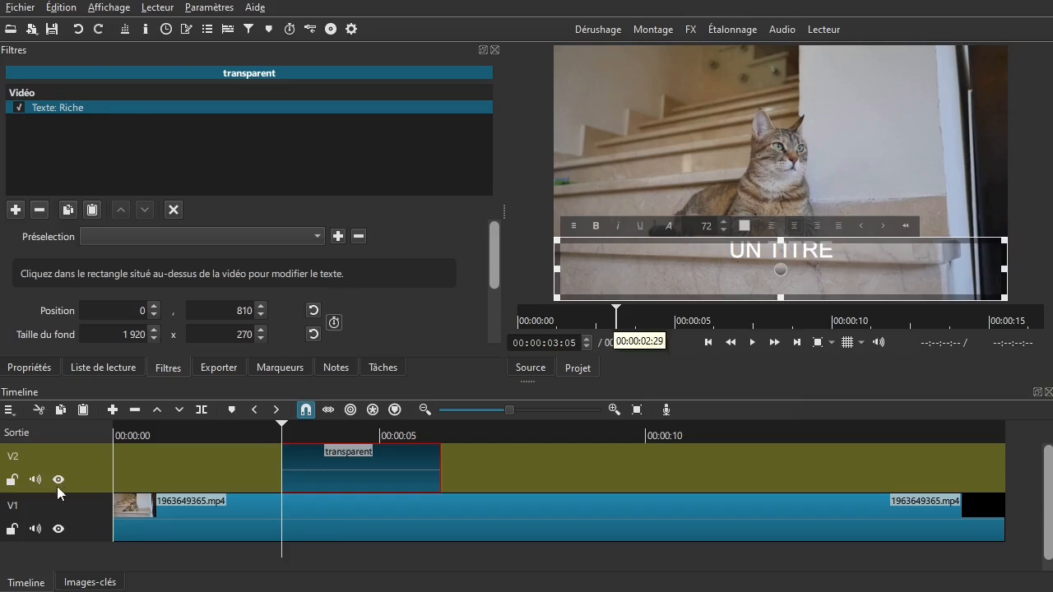
- Resize the title's text box to about 1875 x 298 and make the words "UN TITRE" bold
left_click(315, 434)
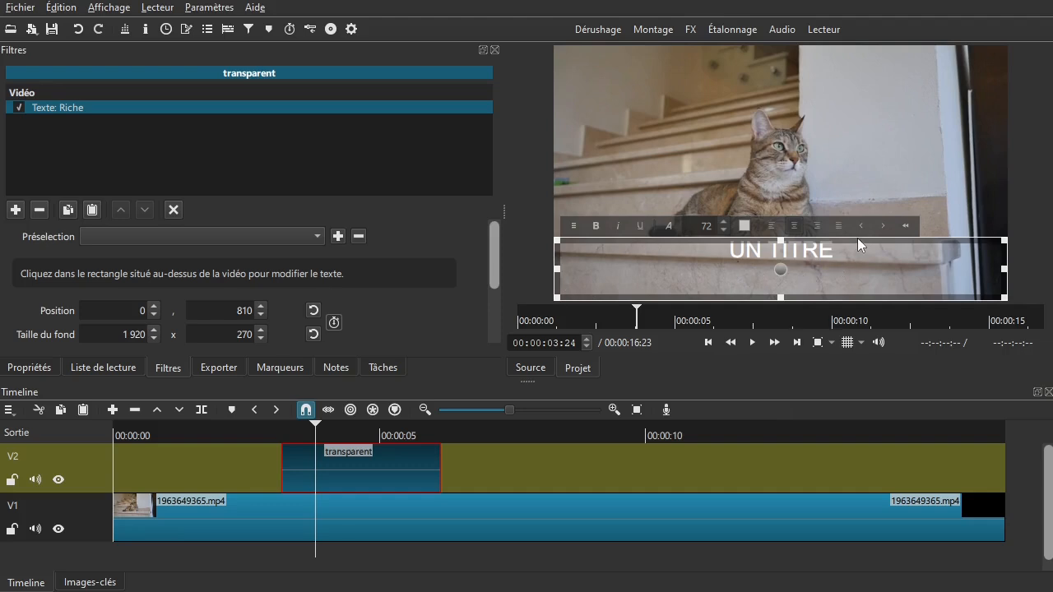
left_click_drag(1011, 243, 967, 236)
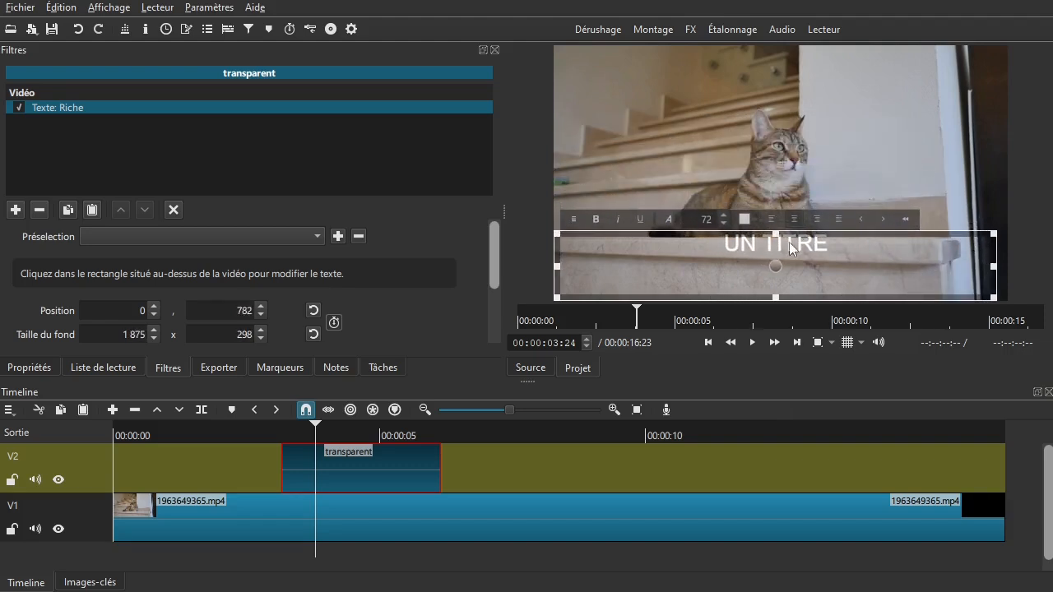
left_click_drag(835, 243, 728, 247)
left_click(597, 218)
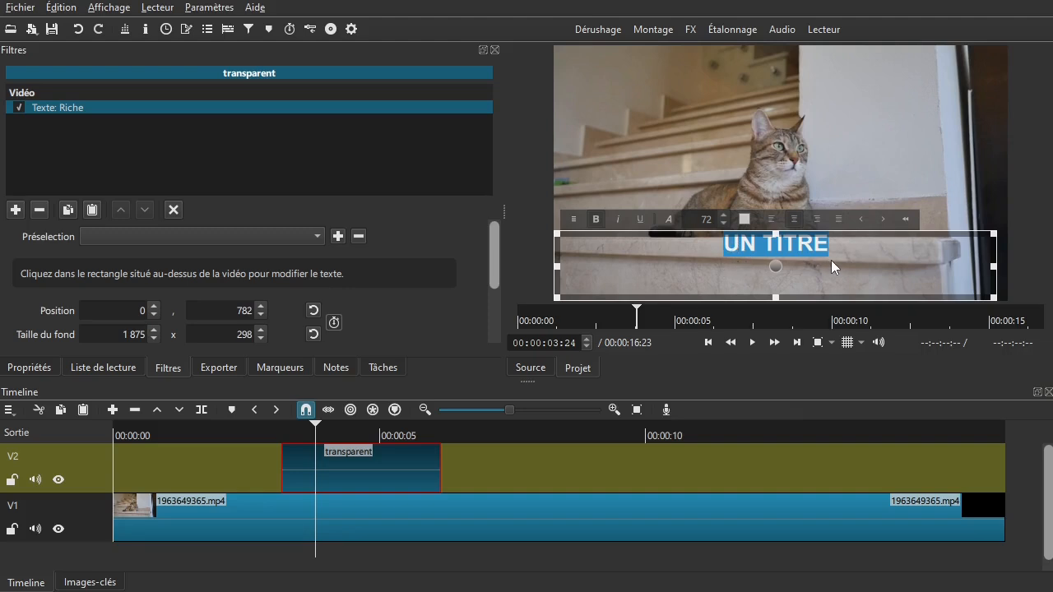
left_click(802, 265)
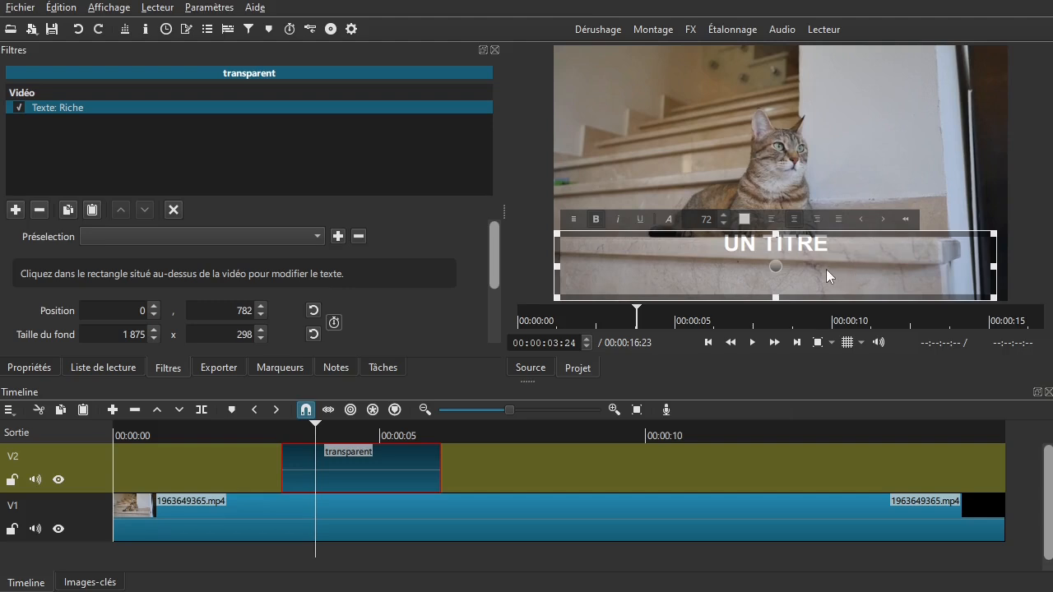
- Reposition the title box to about 17, 536 with a size of about 1875 x 155, and enlarge "UN TITRE" to text size 85
left_click_drag(775, 266, 776, 185)
left_click_drag(842, 187, 731, 182)
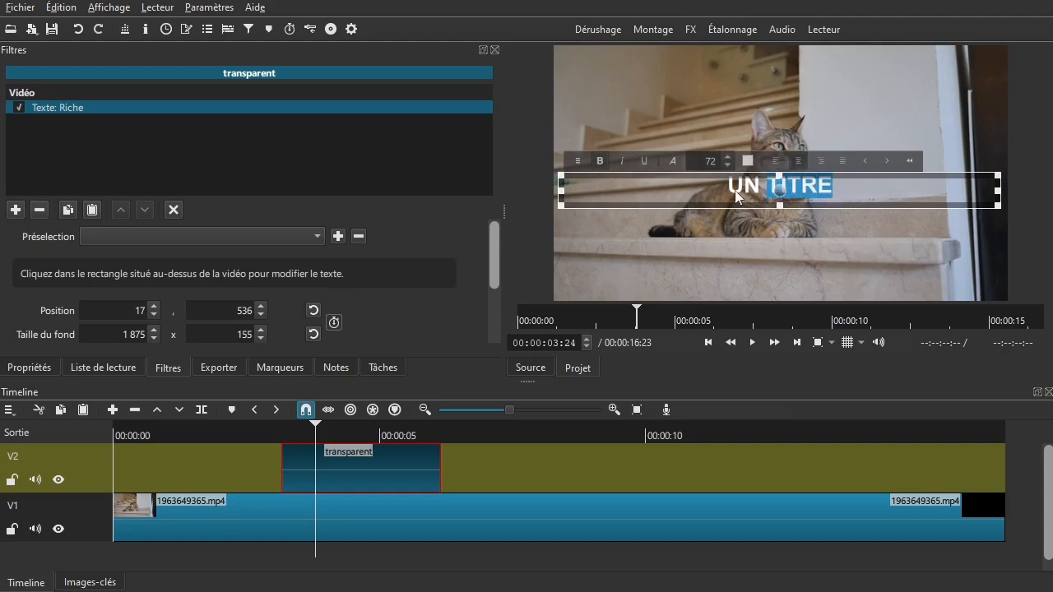
scroll(727, 157, "up", 7)
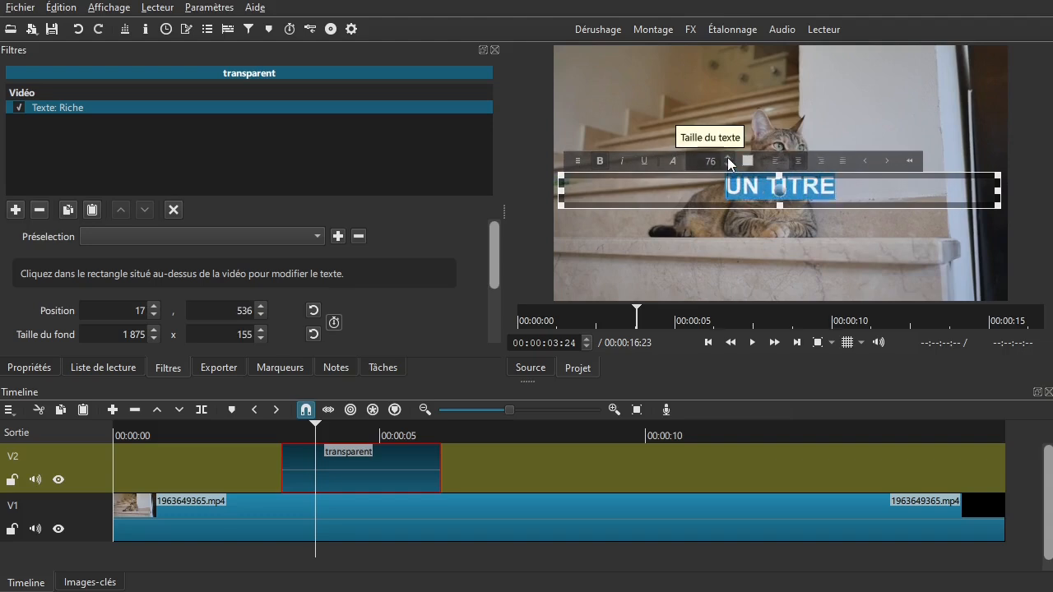
scroll(728, 162, "up", 5)
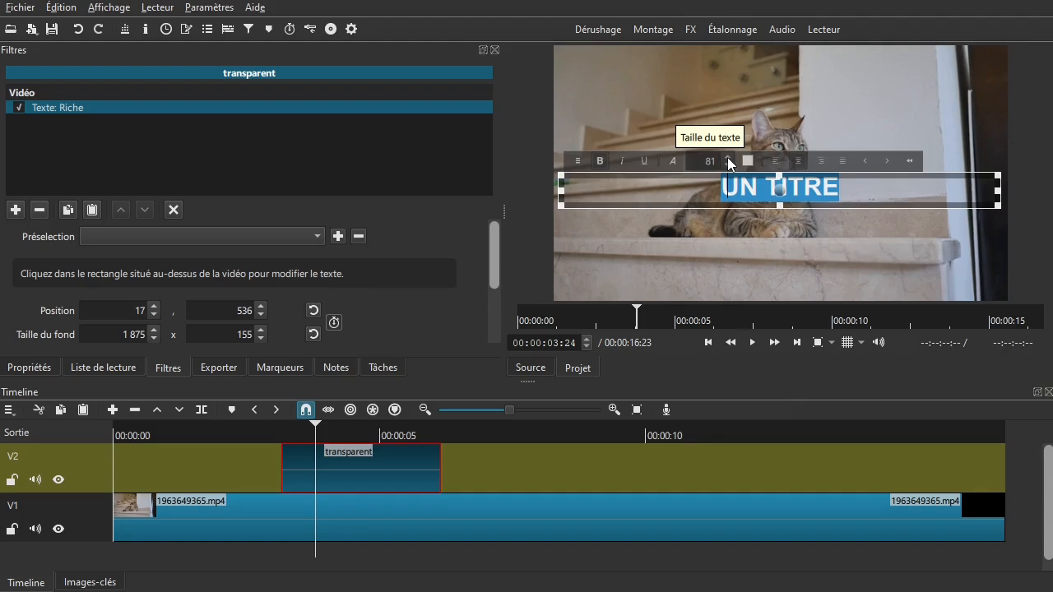
scroll(728, 156, "up", 1)
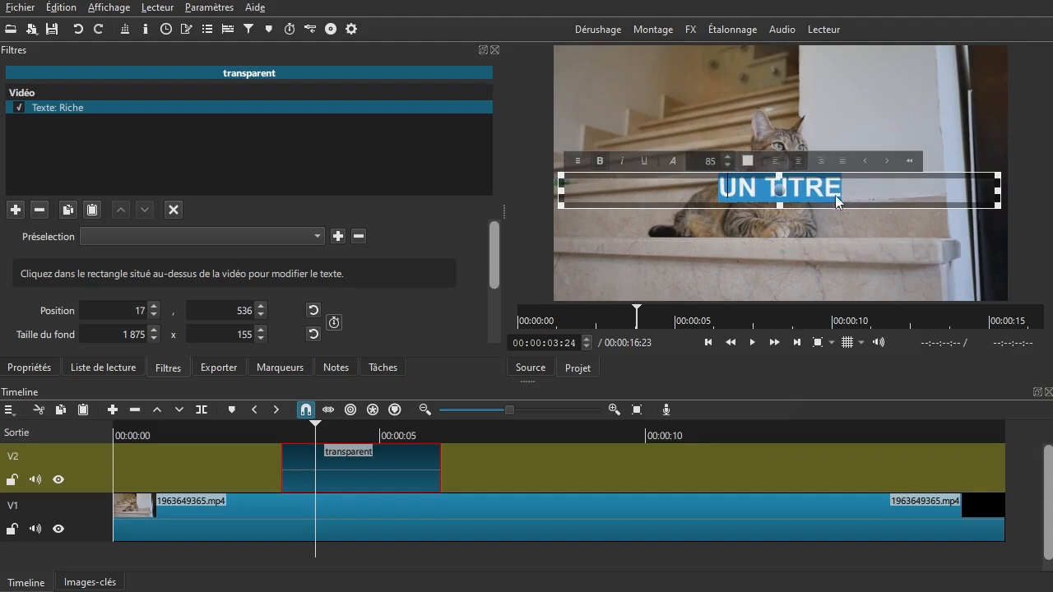
left_click(861, 187)
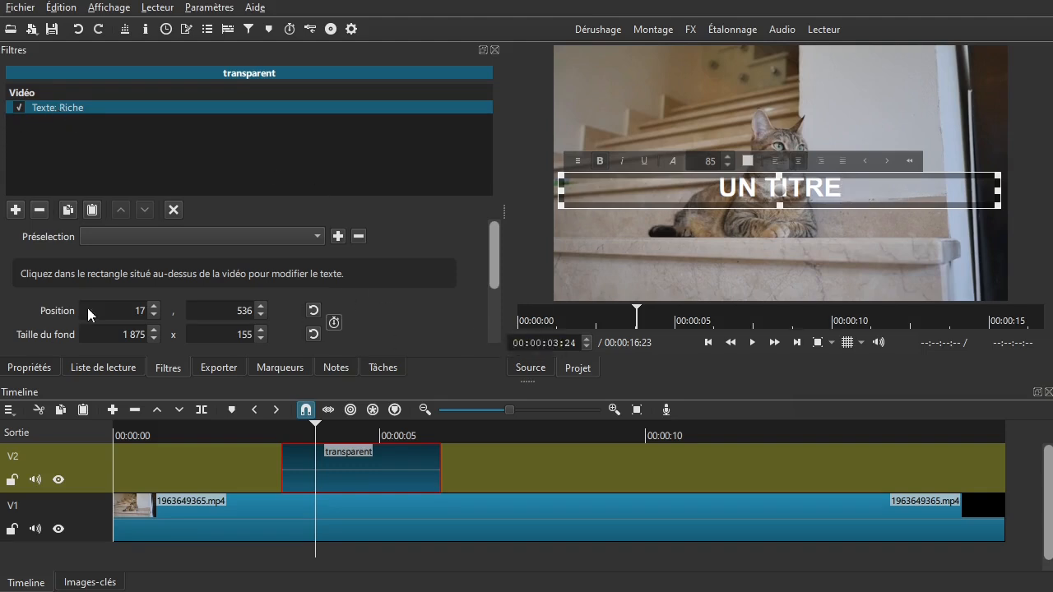
- Set the title box's background colour to light blue #00aaff
left_click_drag(494, 261, 496, 306)
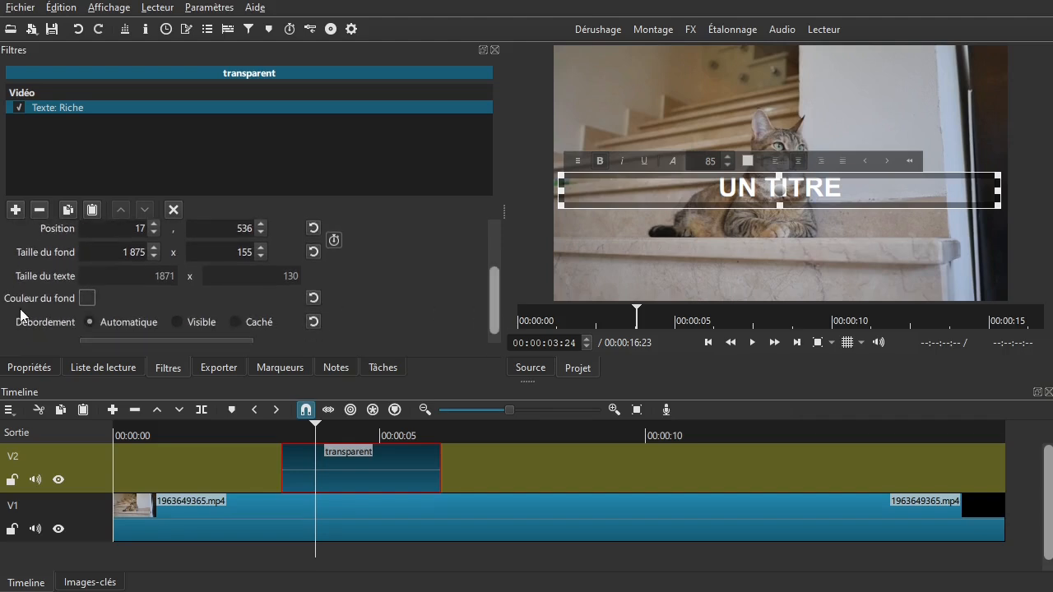
left_click(87, 299)
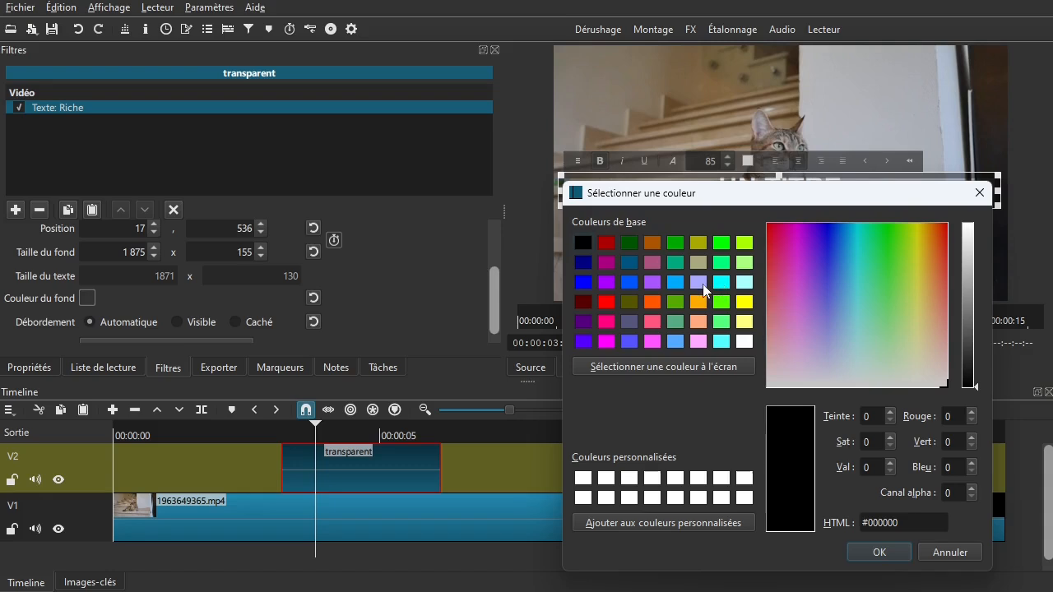
left_click(675, 283)
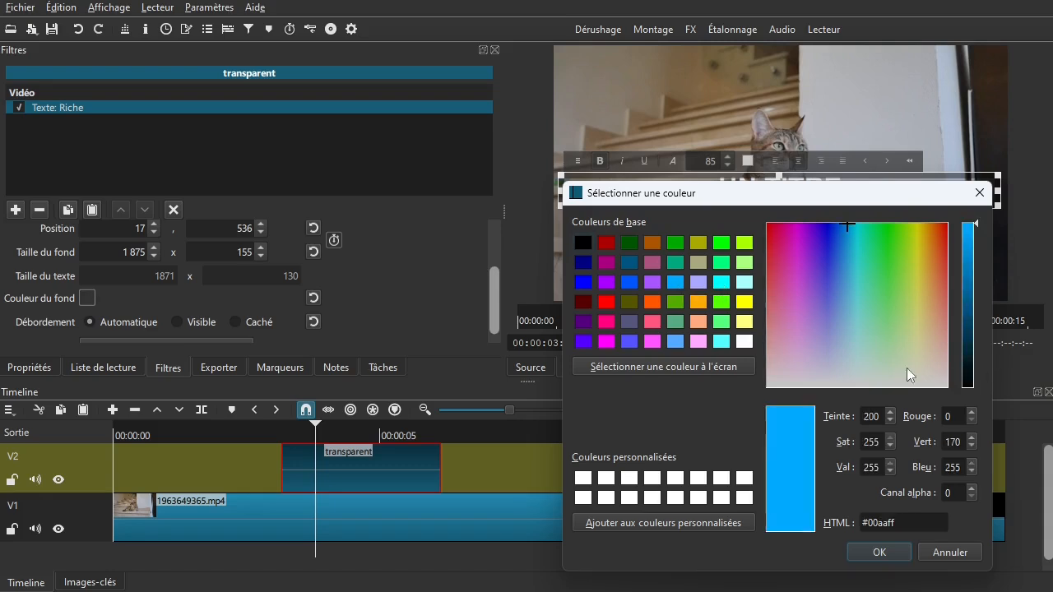
left_click(874, 553)
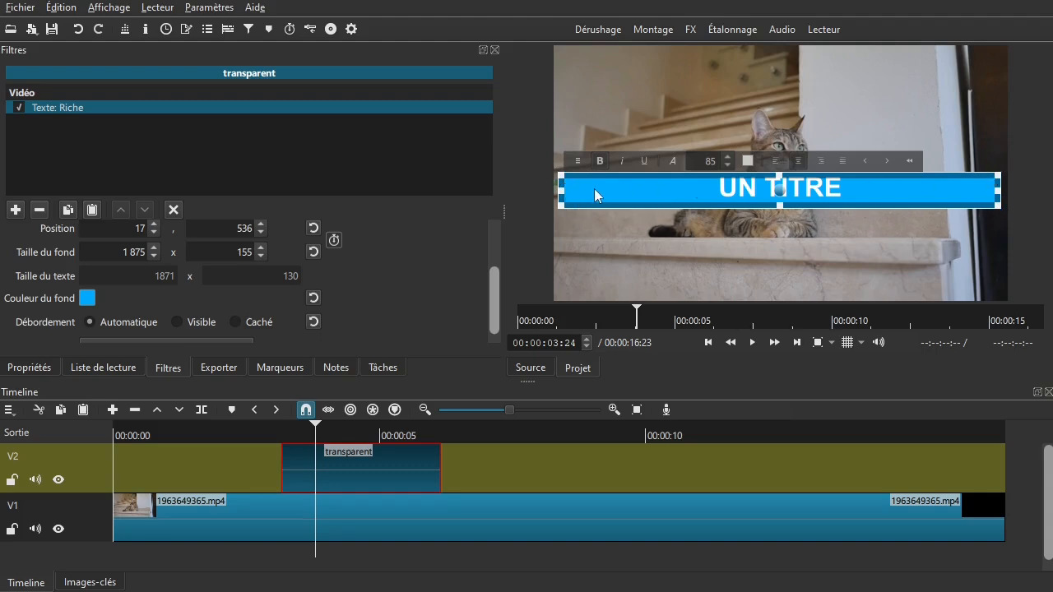
- Adjust the blue title box's height to about 138 and preview the title without its editing frame
left_click_drag(781, 209, 790, 231)
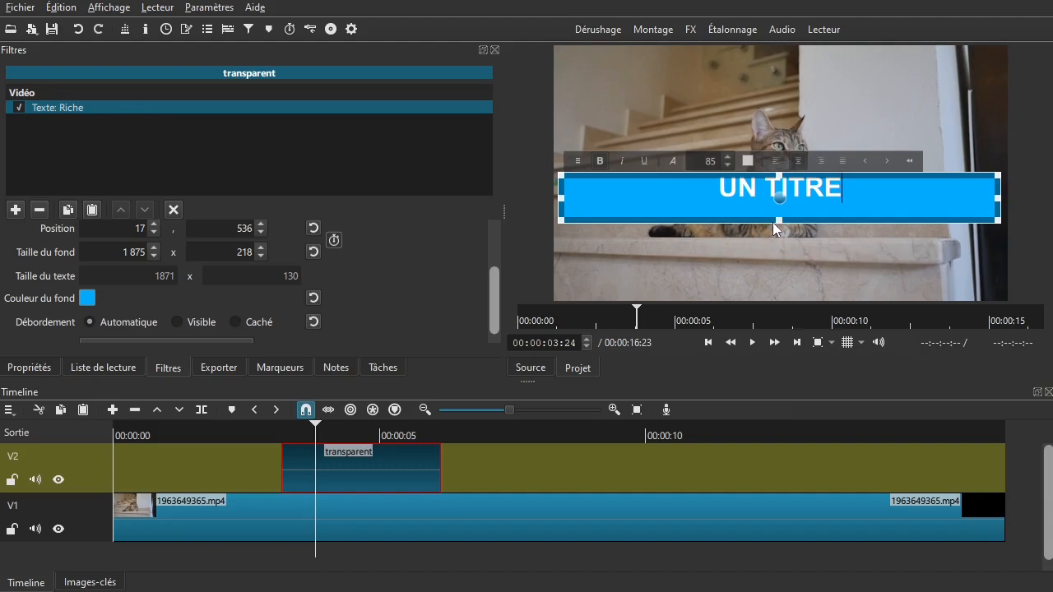
left_click_drag(777, 221, 778, 190)
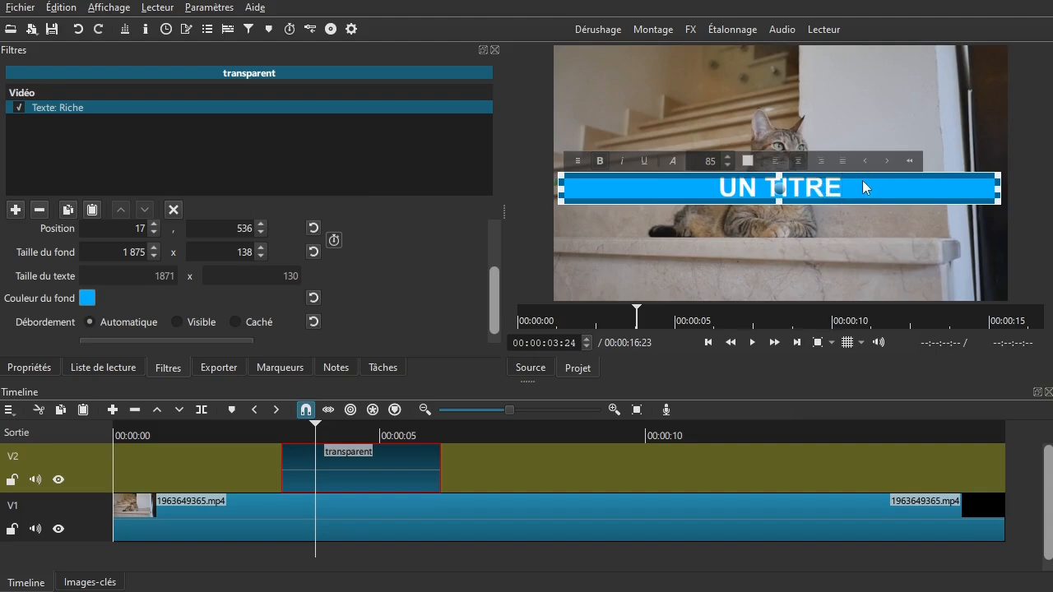
left_click(173, 210)
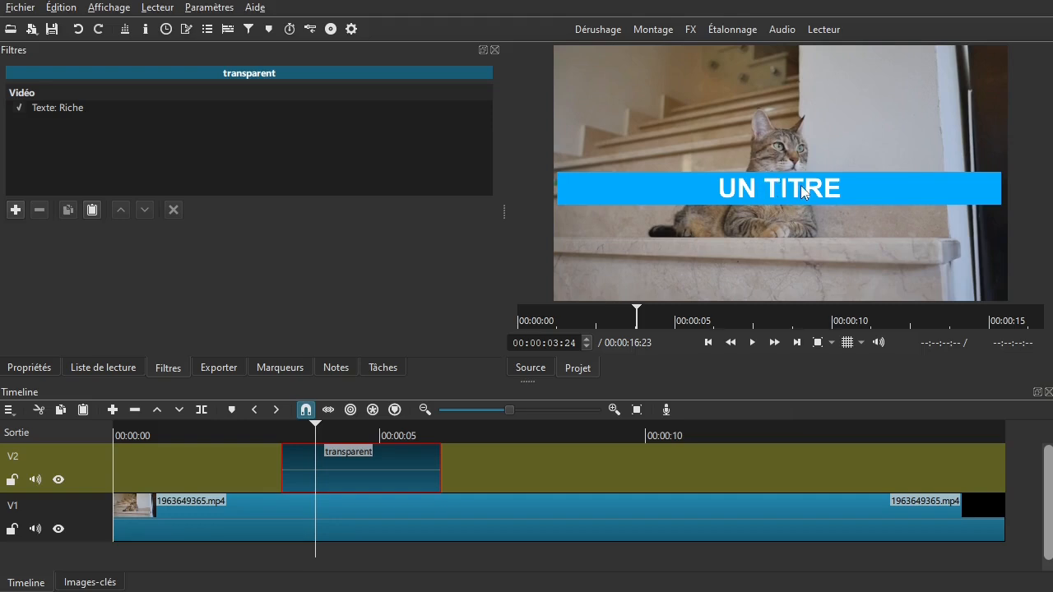
left_click(61, 108)
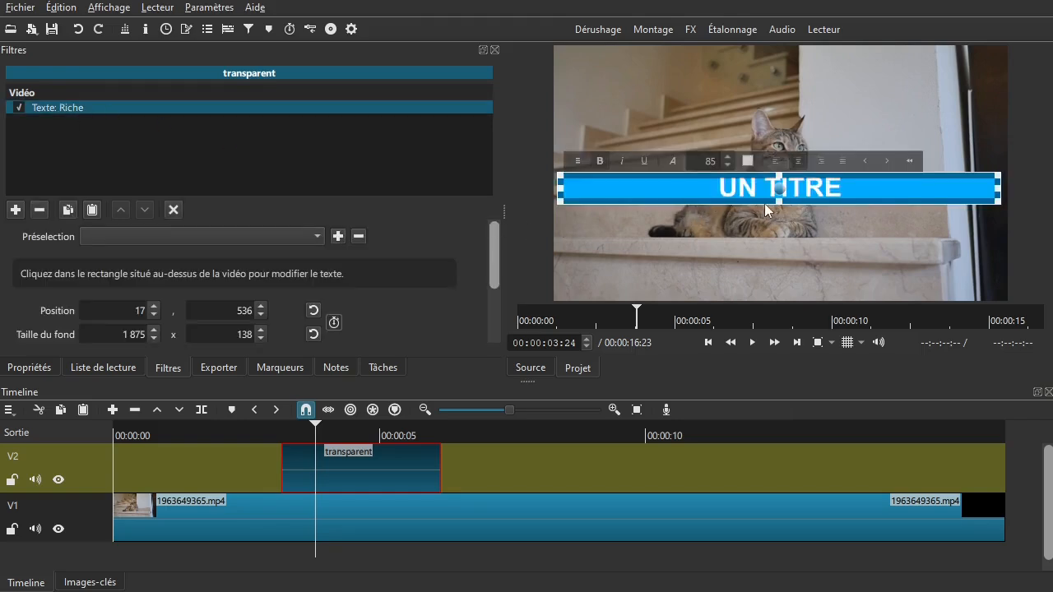
- Enlarge the blue title box to a height of about 444 and add a line of small filler text above "UN TITRE"
left_click_drag(778, 204, 779, 274)
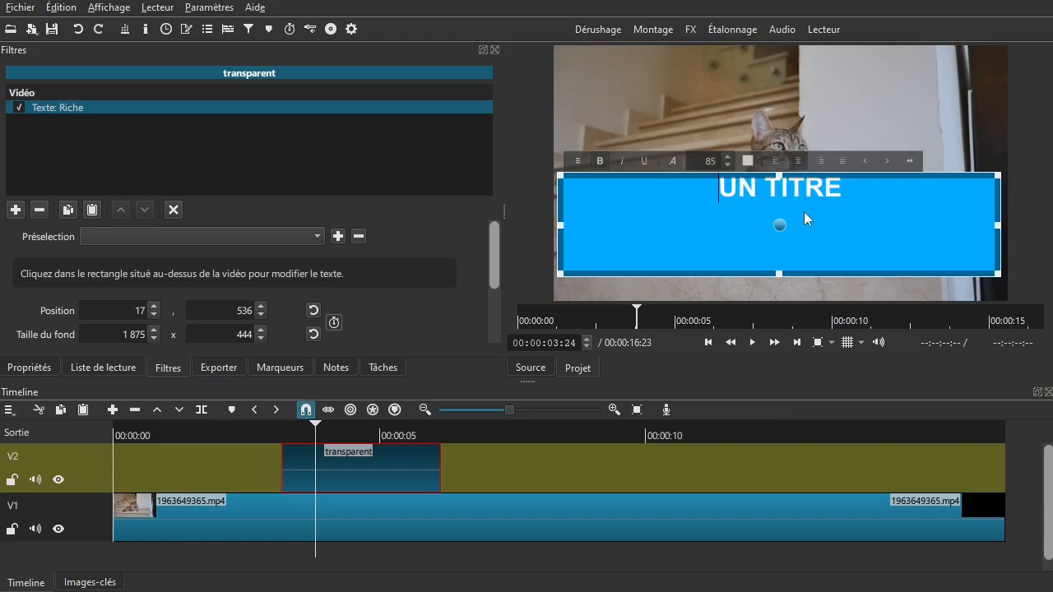
key("Return")
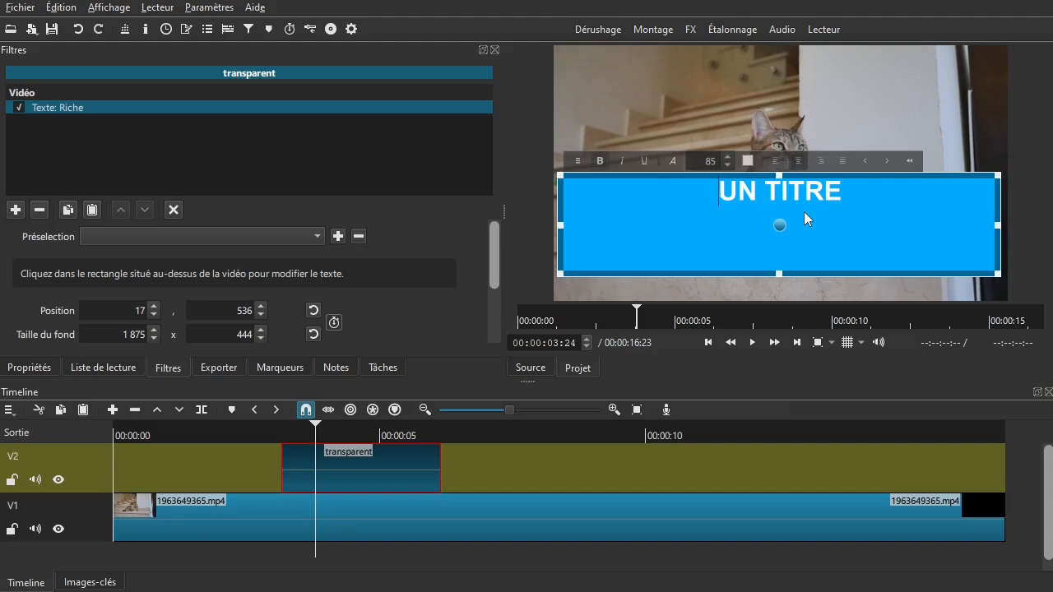
key("Up")
left_click(792, 193)
key("Home")
key("Down")
left_click(174, 210)
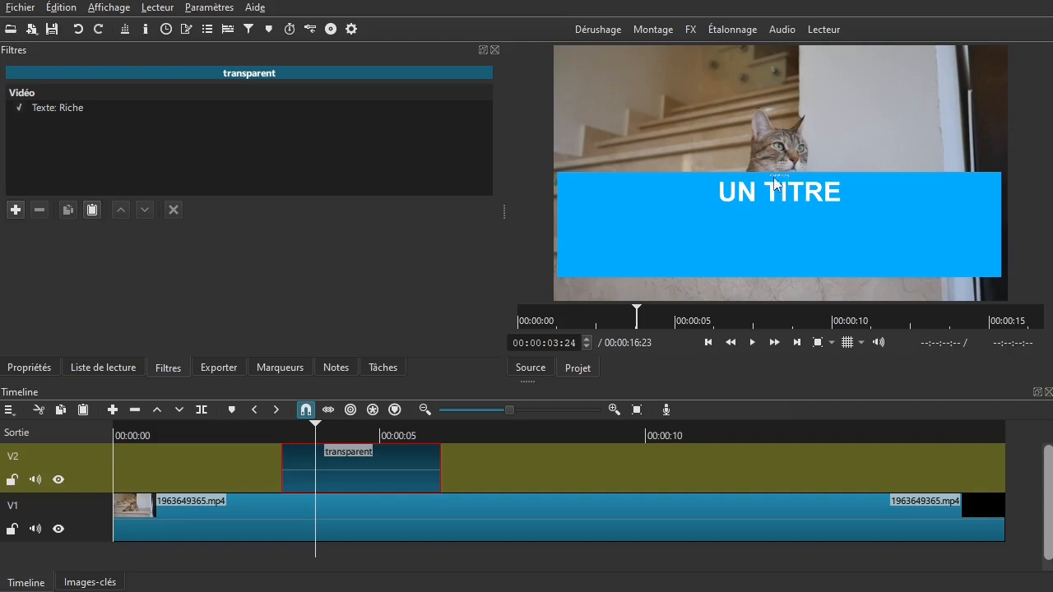
- Examine the small text line above the title at 100 % preview zoom, and restore the fitted view
left_click(832, 343)
left_click(837, 442)
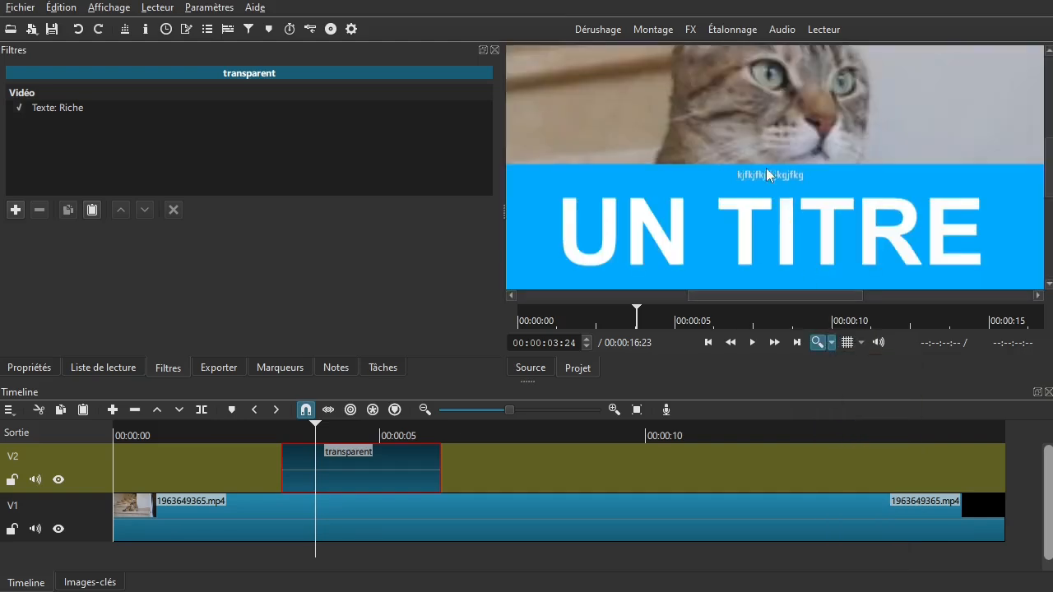
left_click(66, 112)
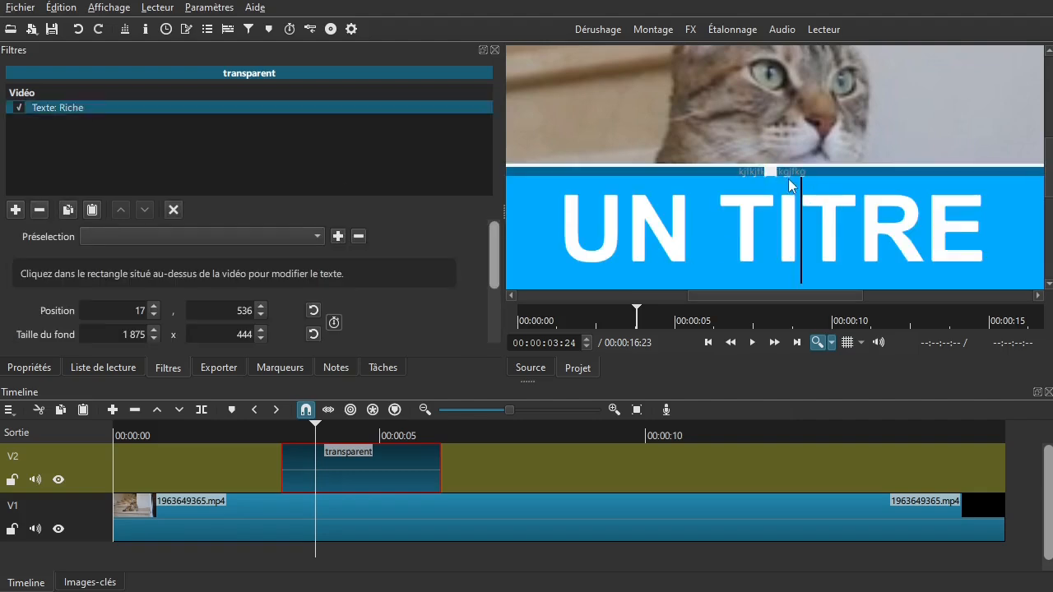
left_click_drag(789, 180, 760, 171)
left_click(812, 178)
left_click(833, 343)
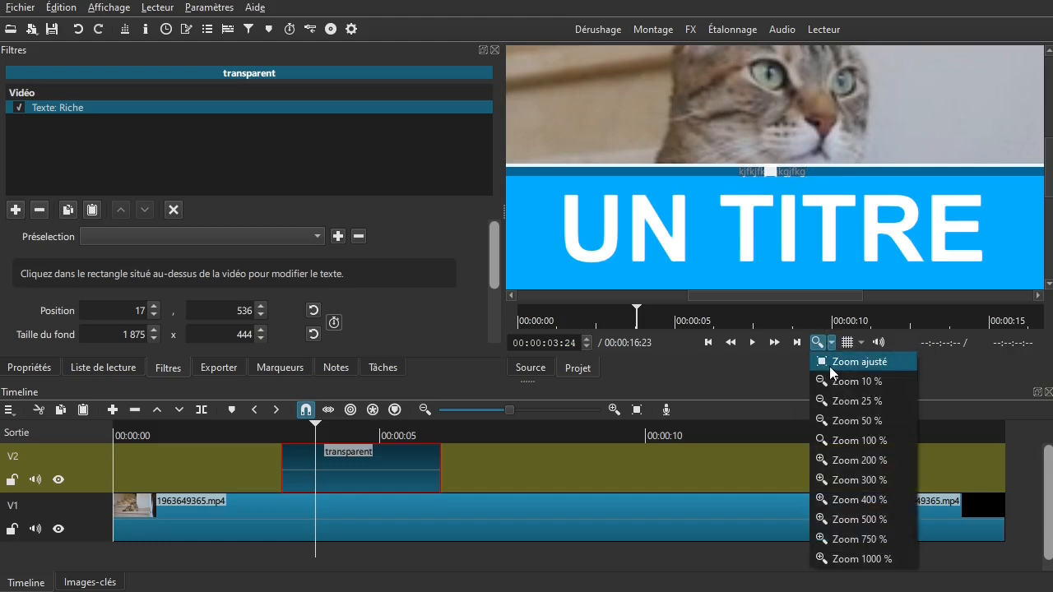
left_click(831, 367)
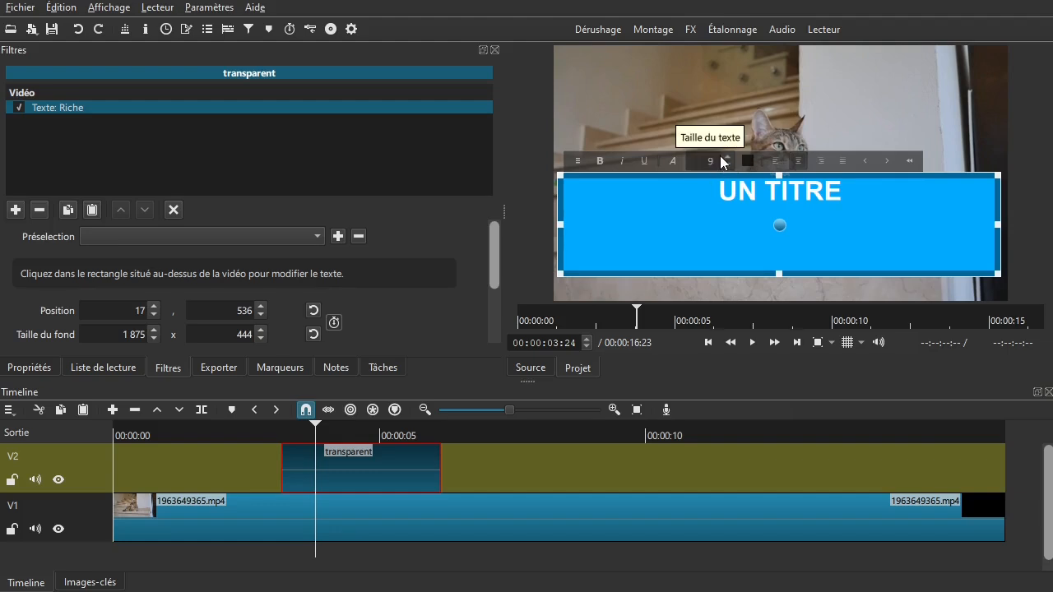
key("Delete")
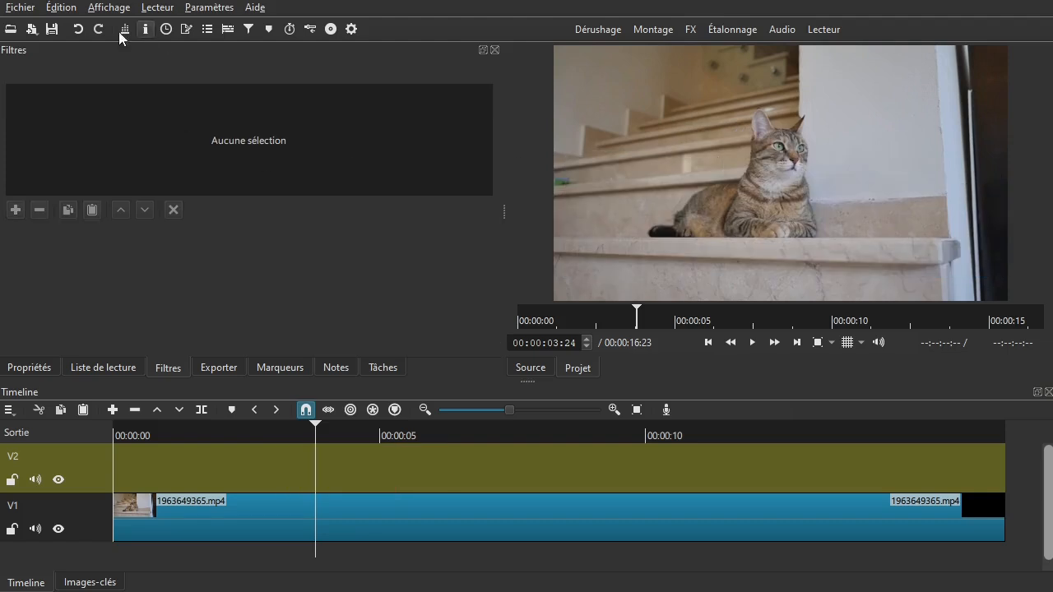
left_click(78, 29)
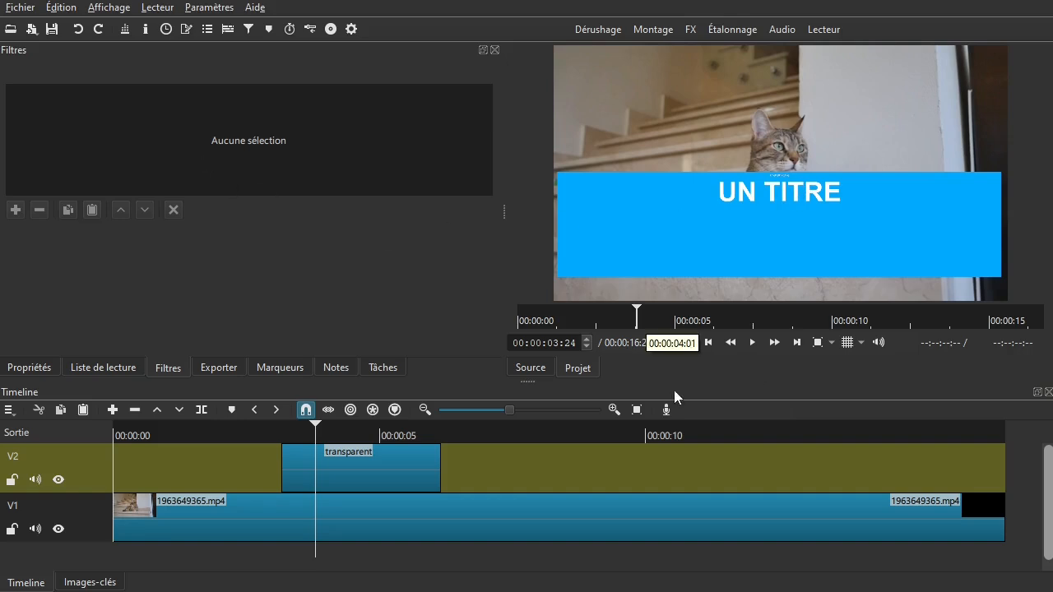
left_click(313, 463)
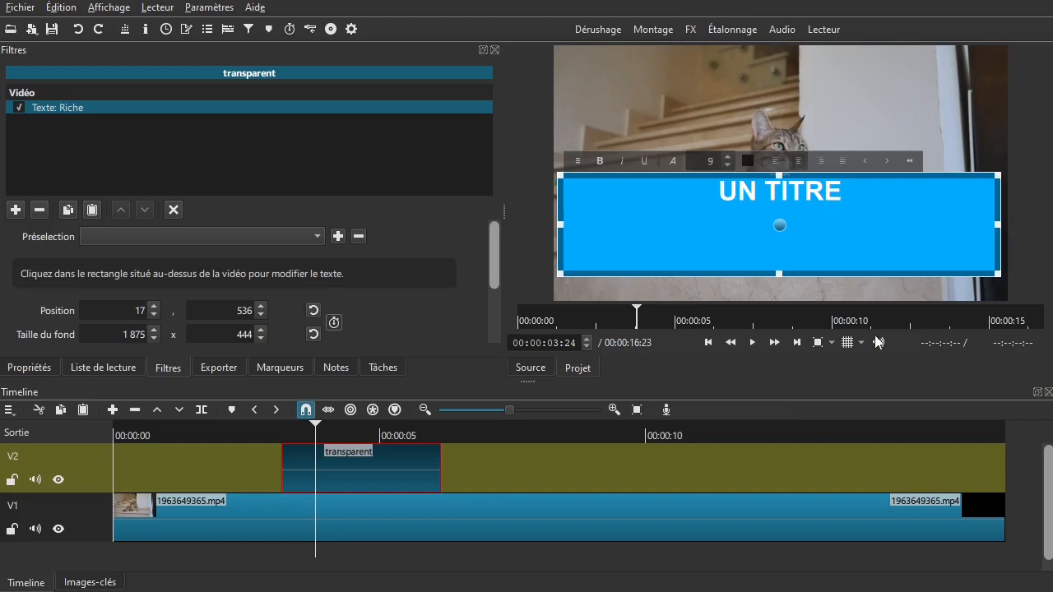
- Remove the small filler text above "UN TITRE", keeping an empty line in its place
left_click(831, 343)
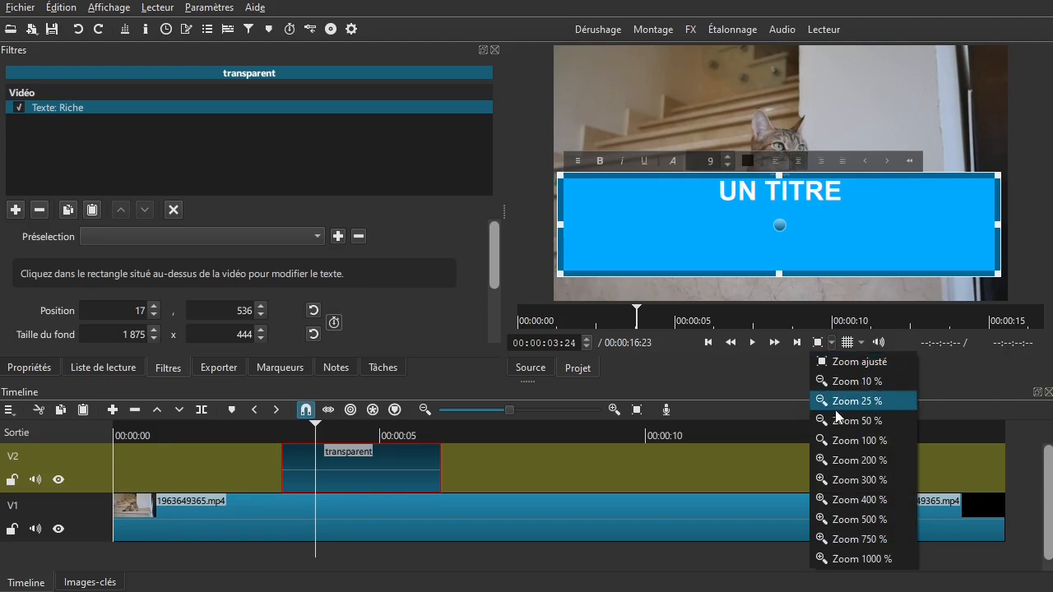
left_click(831, 440)
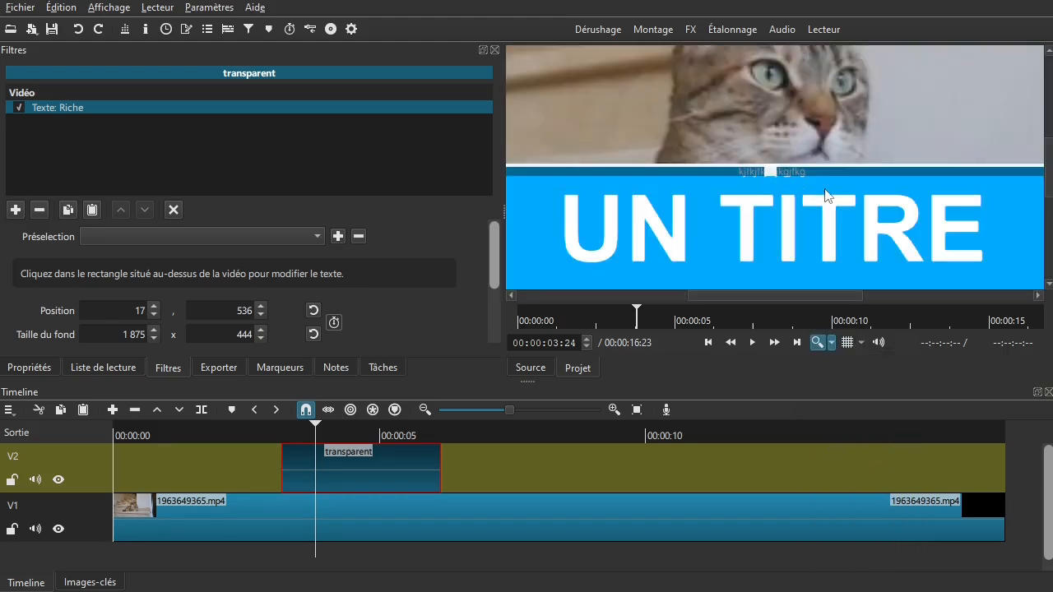
key("Left")
key("Left")
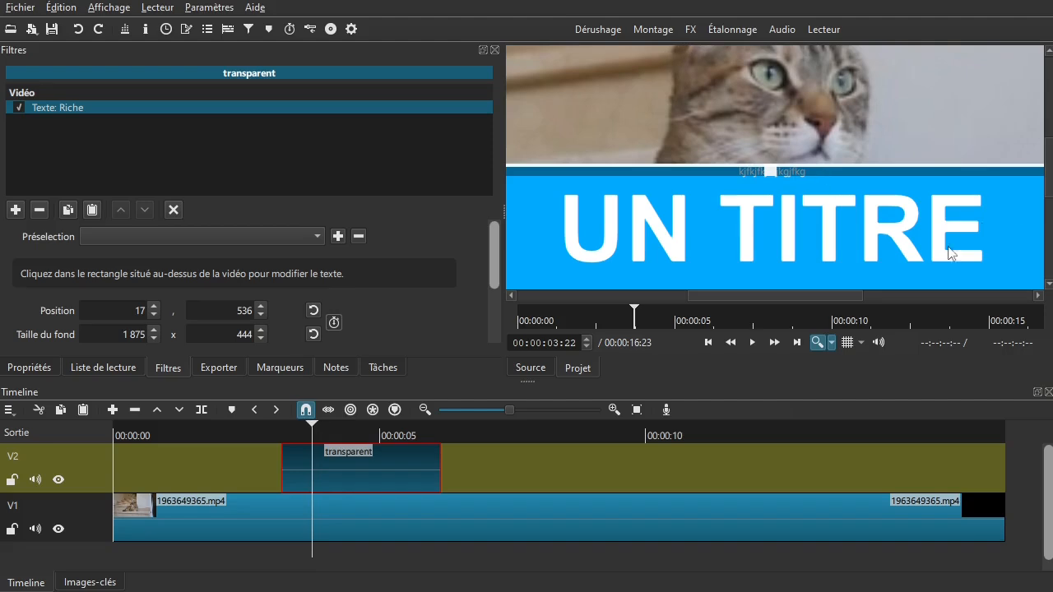
left_click(812, 226)
left_click(812, 226)
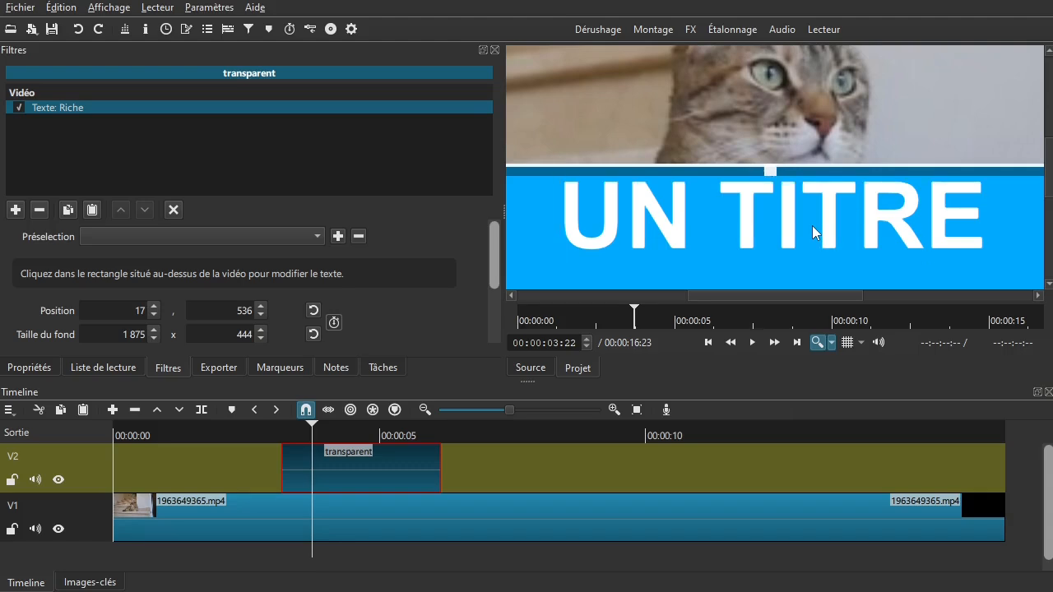
key("Escape")
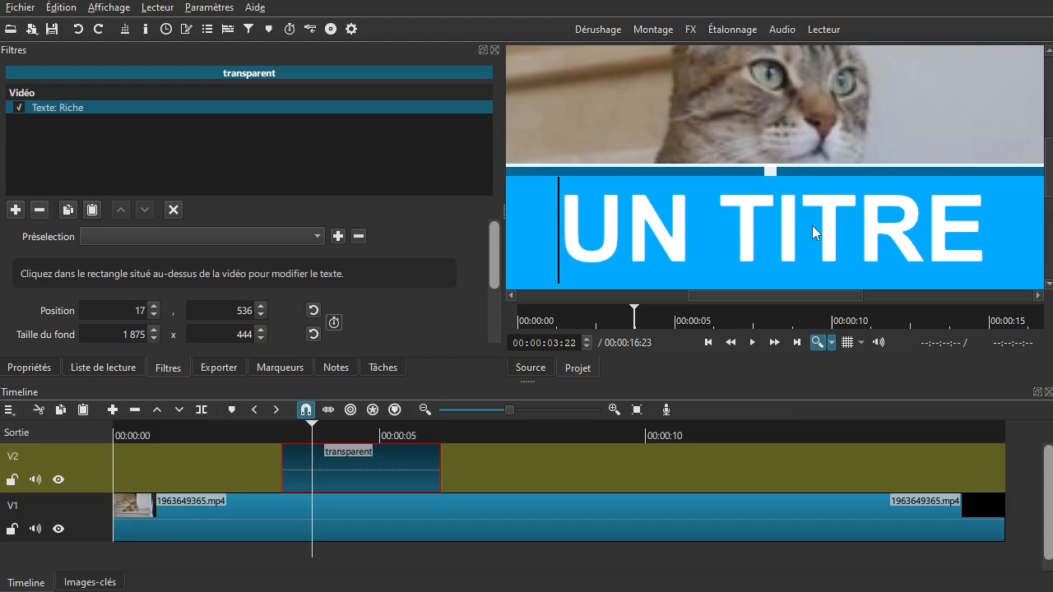
key("ctrl+a")
key("Delete")
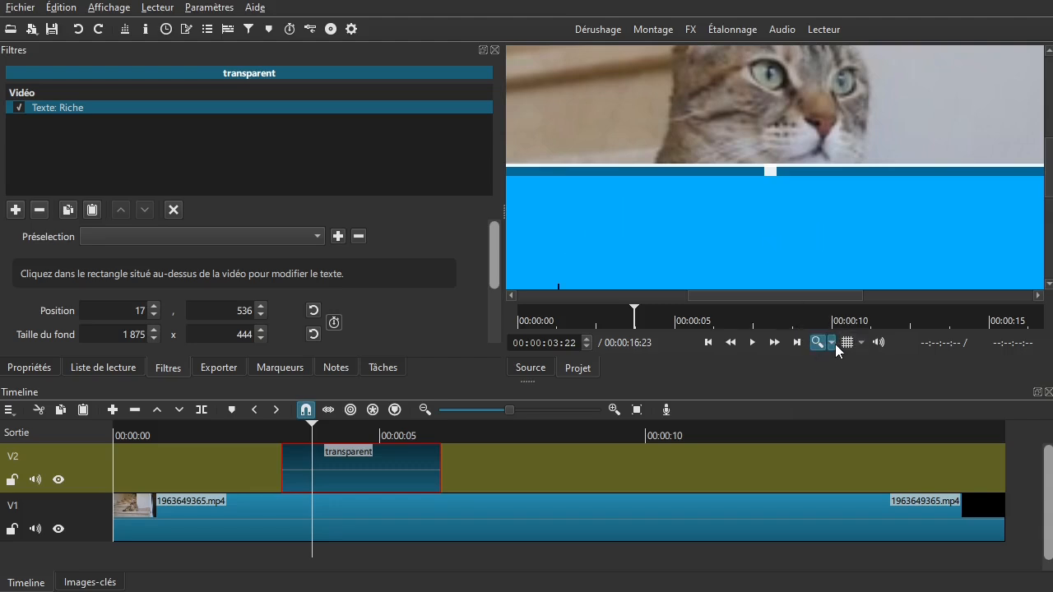
key("ctrl+z")
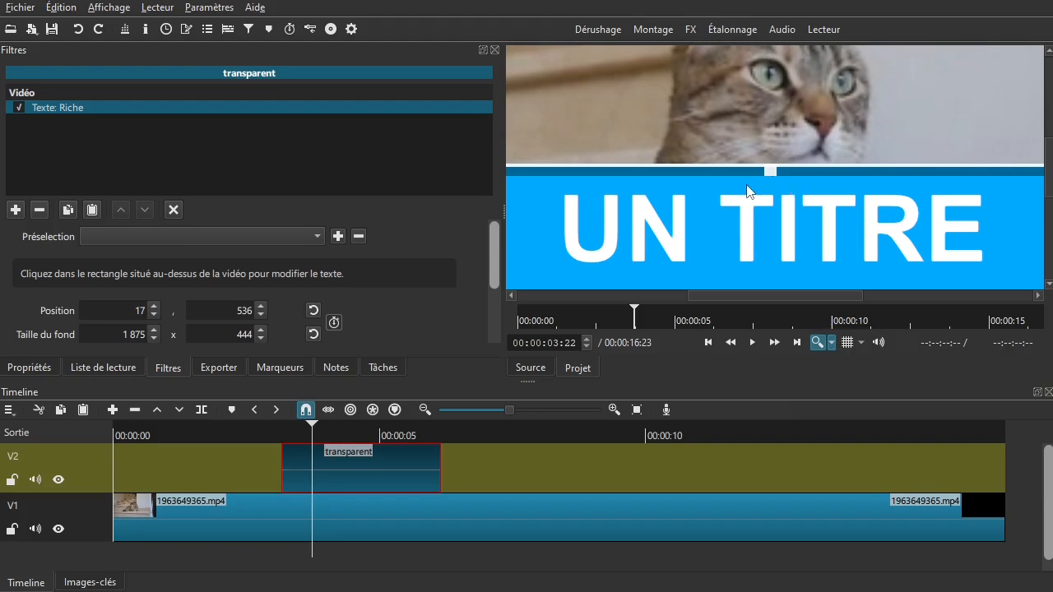
- Set the text size of the empty line above "UN TITRE" to 25 to lower the title within the box
left_click(831, 344)
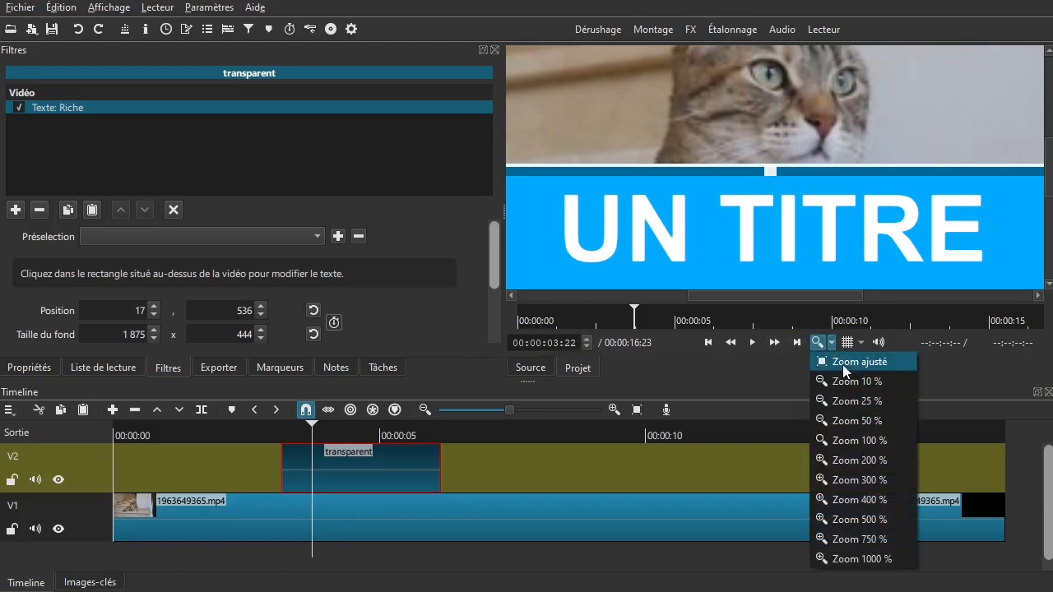
left_click(842, 363)
scroll(728, 156, "up", 3)
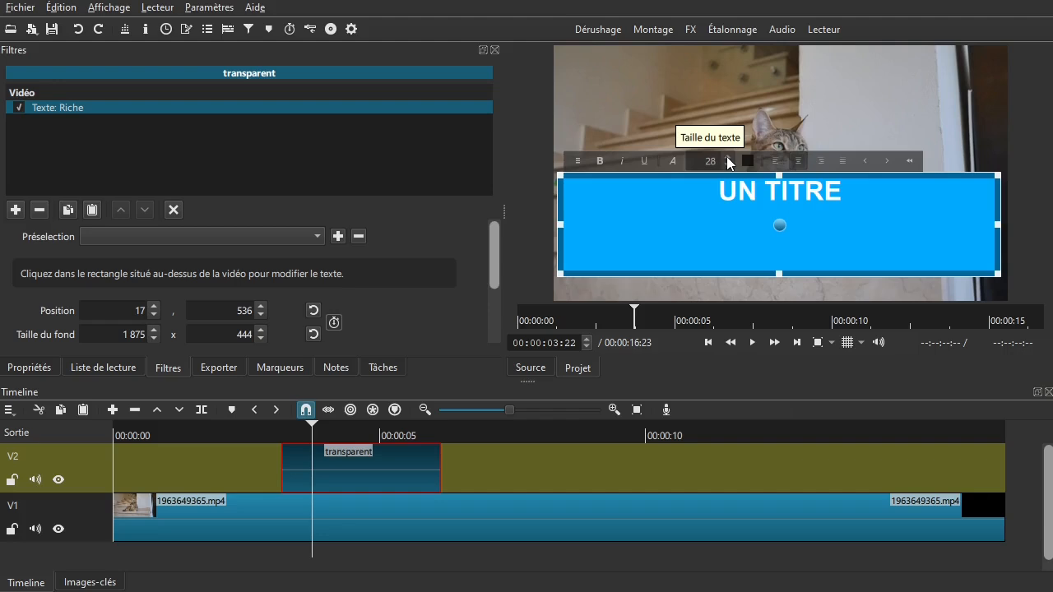
left_click(727, 157)
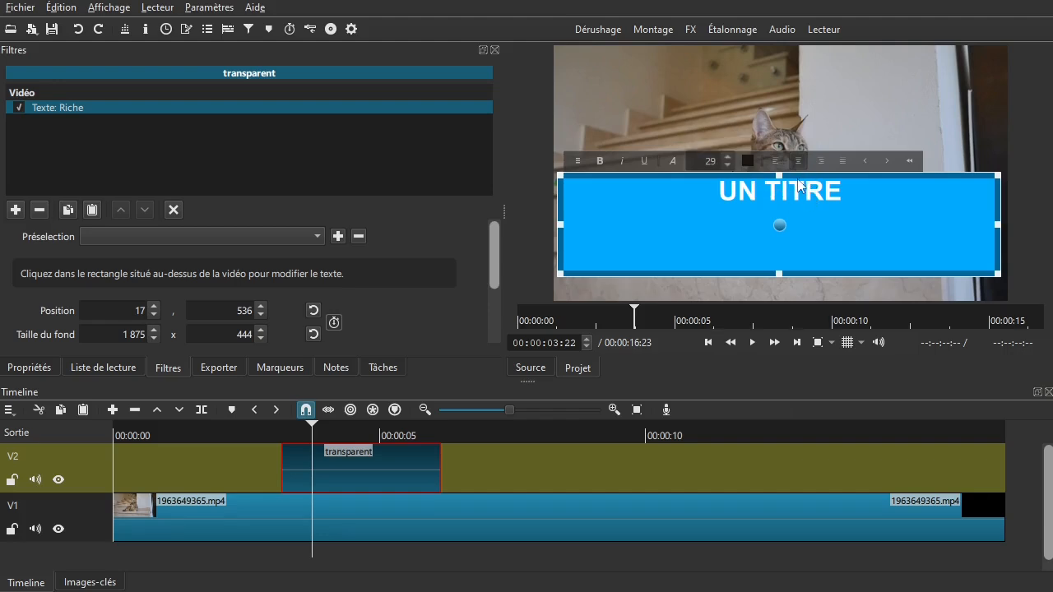
left_click(801, 187)
scroll(730, 154, "up", 13)
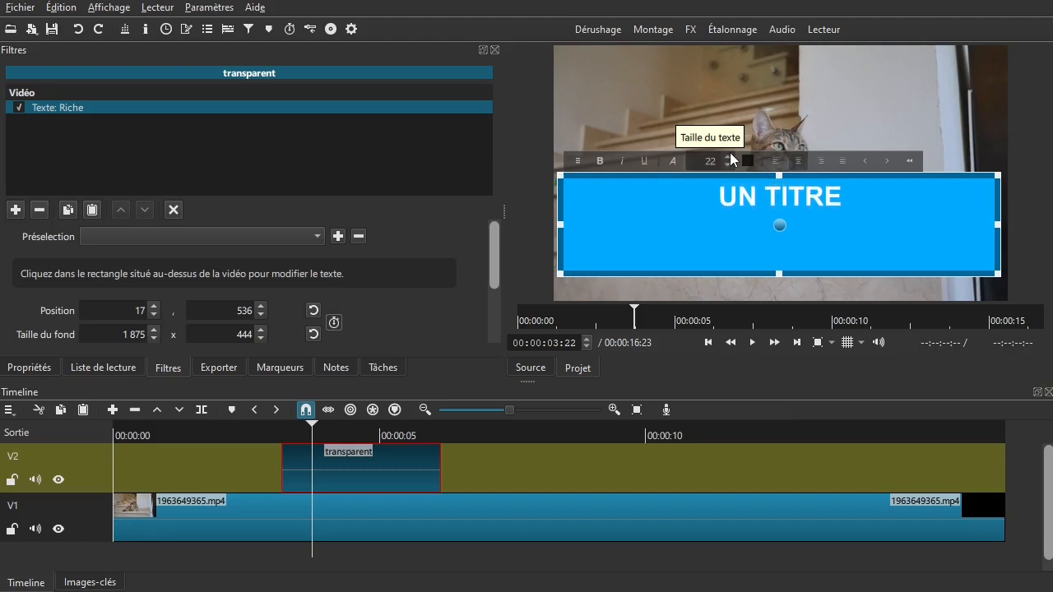
scroll(730, 154, "up", 3)
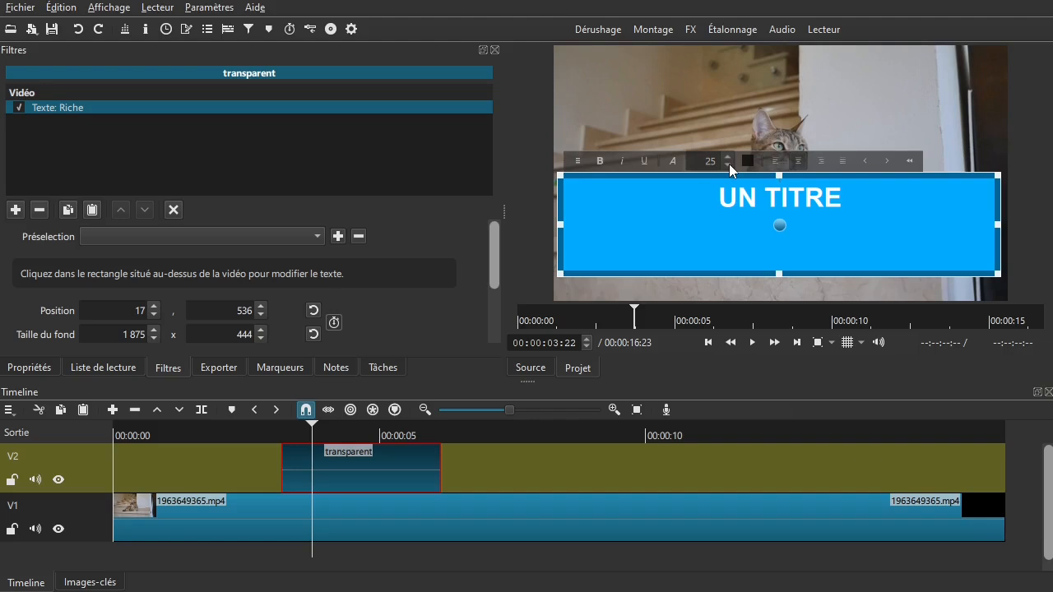
- Set the text size of the empty line above "UN TITRE" to 12 and reduce the title box height to about 173
scroll(729, 163, "down", 13)
scroll(729, 164, "down", 2)
scroll(729, 160, "up", 2)
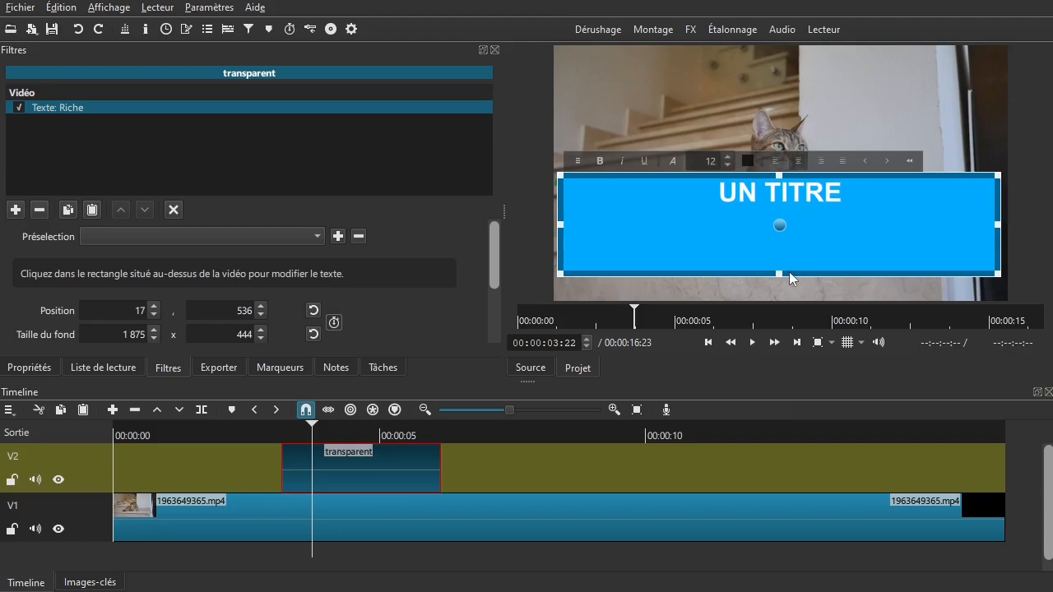
left_click_drag(780, 274, 794, 200)
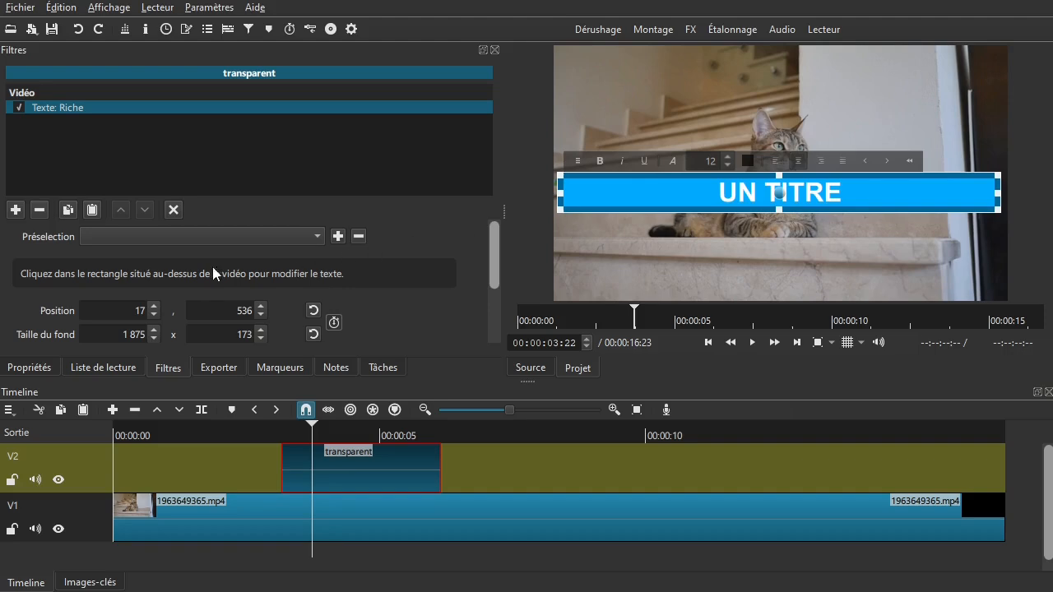
left_click(172, 210)
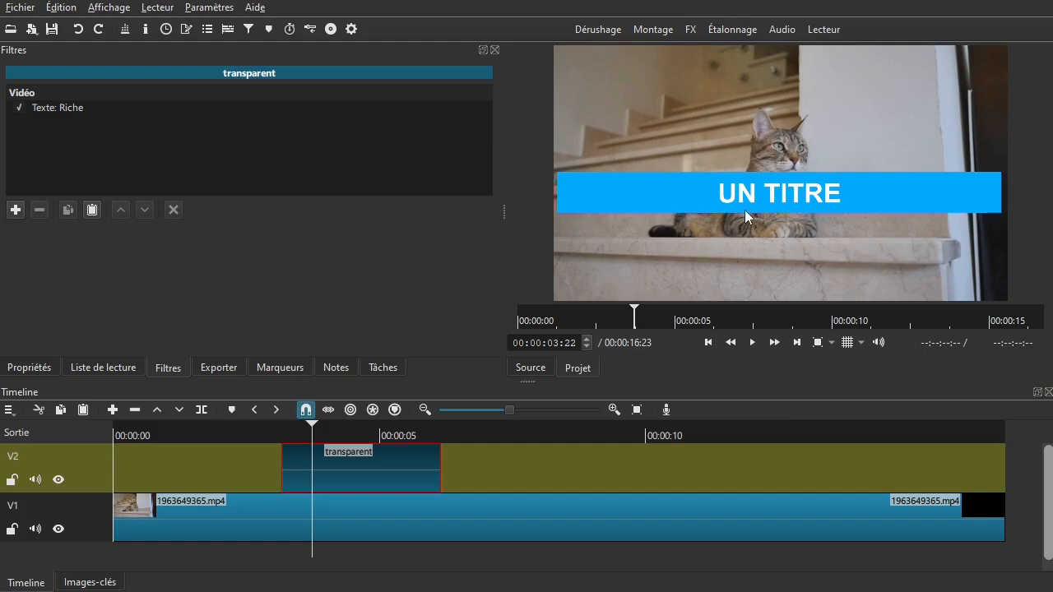
- Move the "UN TITRE" box up to a vertical position of about 480
left_click(37, 110)
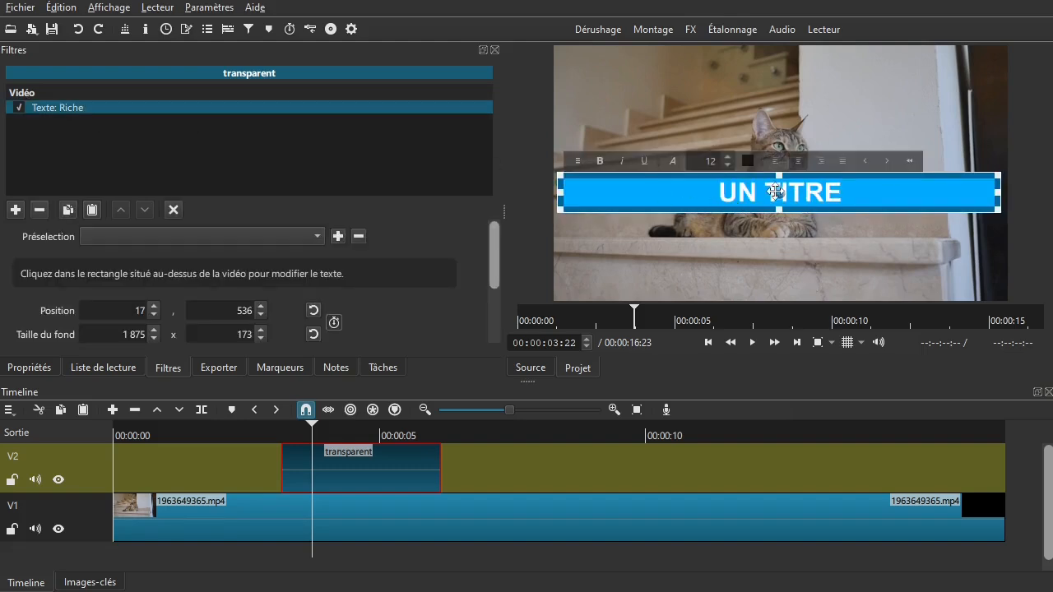
left_click_drag(786, 196, 781, 179)
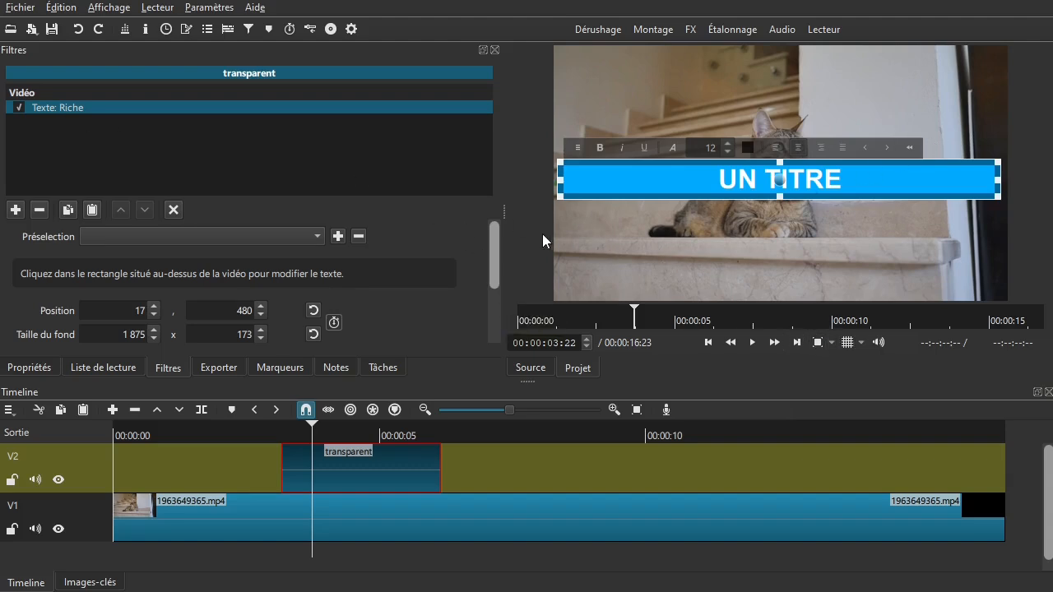
left_click_drag(489, 239, 496, 294)
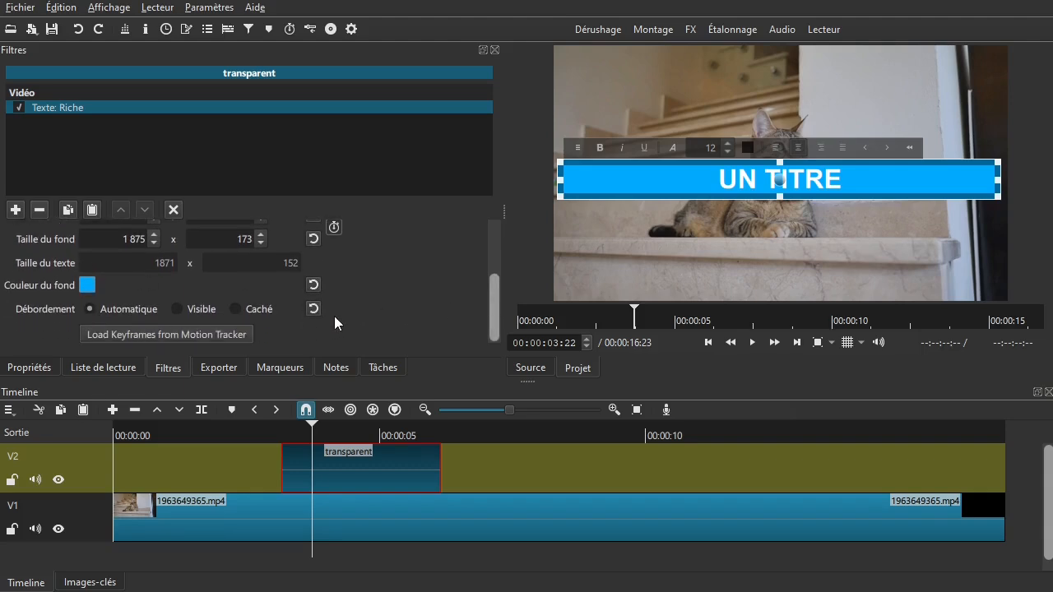
left_click_drag(492, 306, 496, 235)
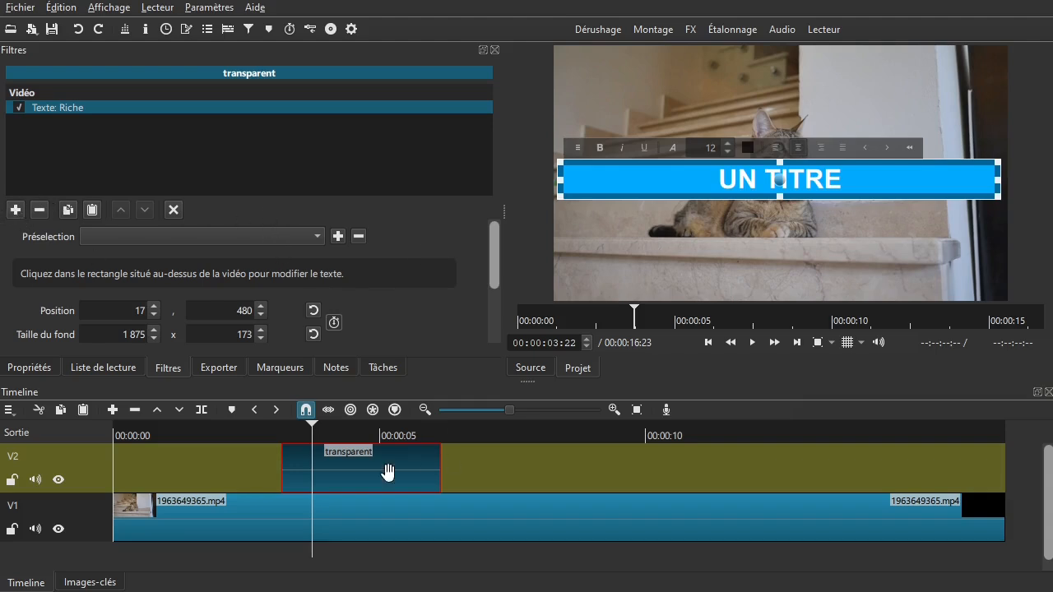
- Add the "Taille, Position & Rotation" filter to the transparent title clip
left_click(15, 209)
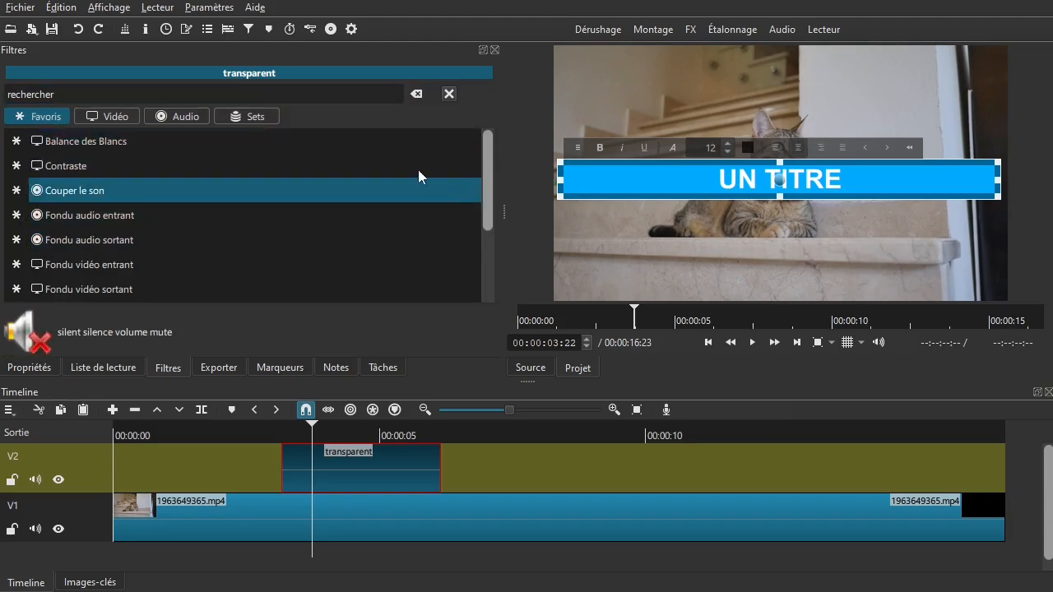
left_click_drag(490, 159, 492, 239)
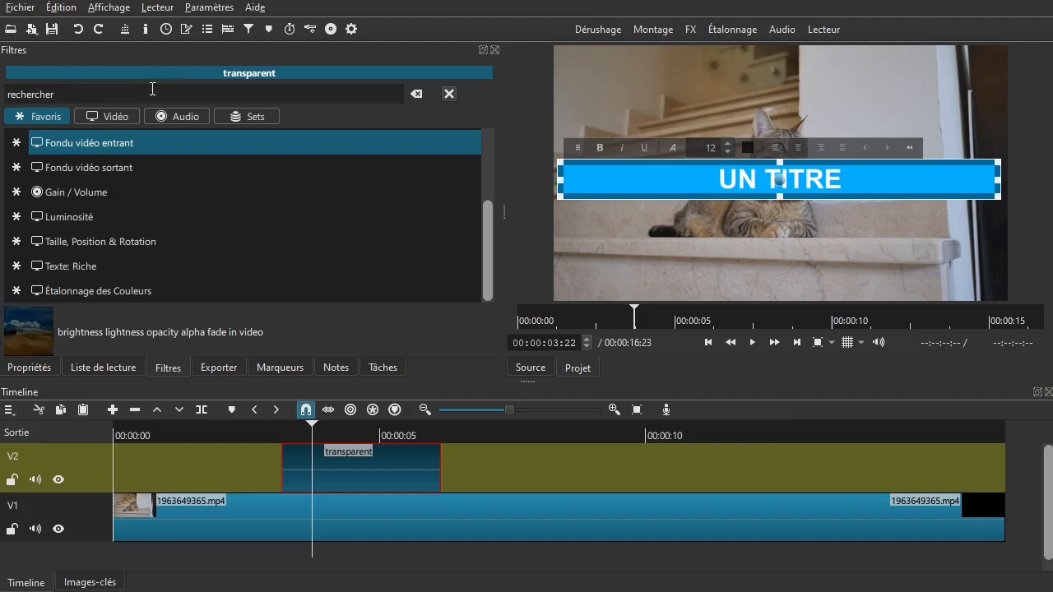
left_click(141, 240)
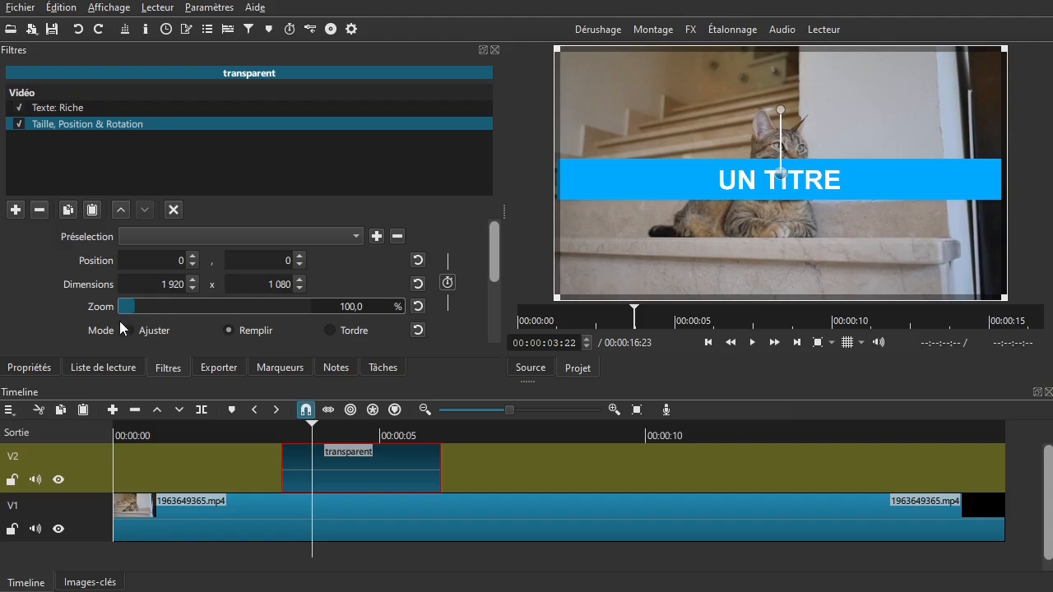
- Try a zoom of about 126 % and a rotation of about -69.5° on the title clip, resetting each to its default
mouse_move(142, 306)
left_mouse_down()
mouse_move(193, 302)
mouse_move(142, 307)
left_mouse_up()
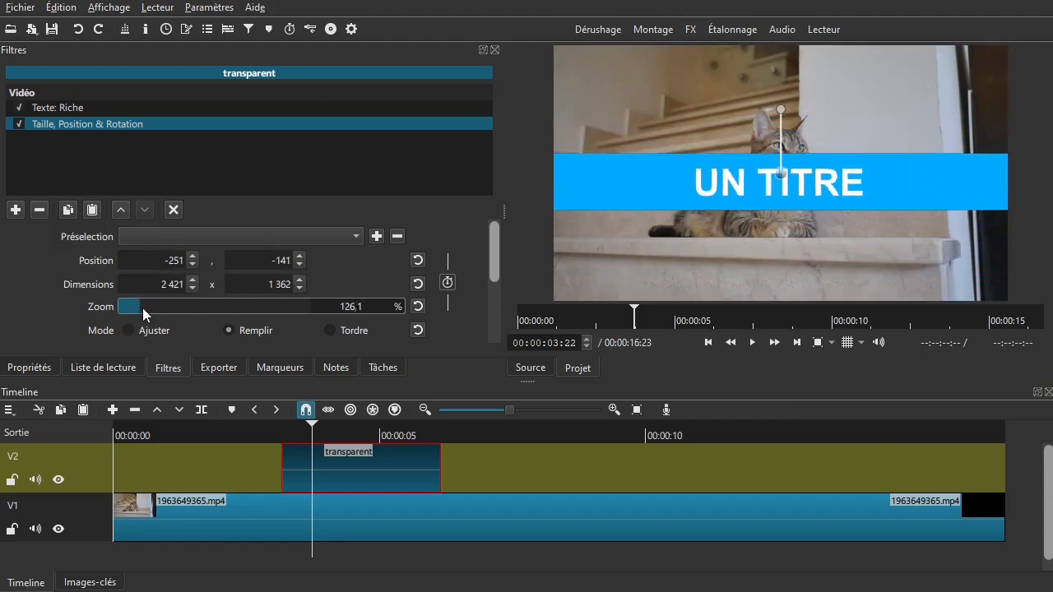
left_click(422, 306)
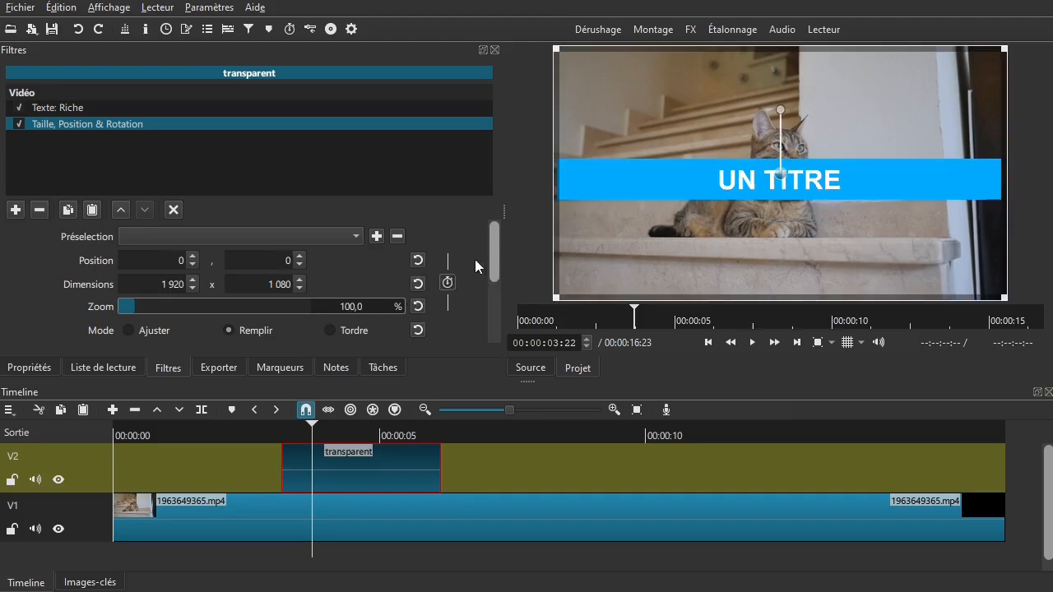
left_click_drag(497, 248, 492, 295)
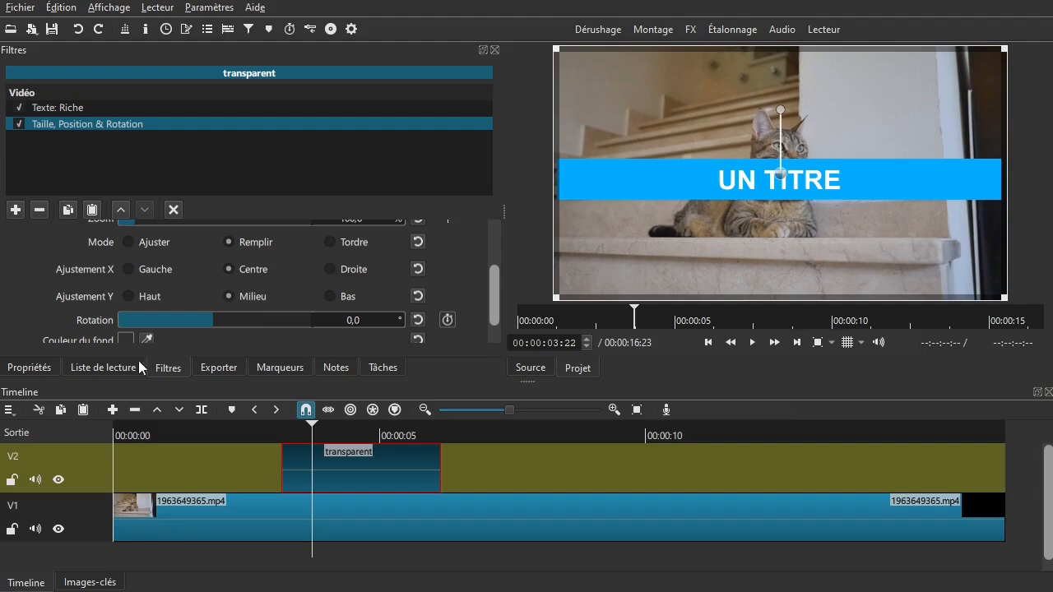
left_click_drag(500, 299, 496, 310)
mouse_move(204, 304)
left_mouse_down()
mouse_move(243, 300)
mouse_move(178, 310)
mouse_move(245, 302)
mouse_move(196, 301)
left_mouse_up()
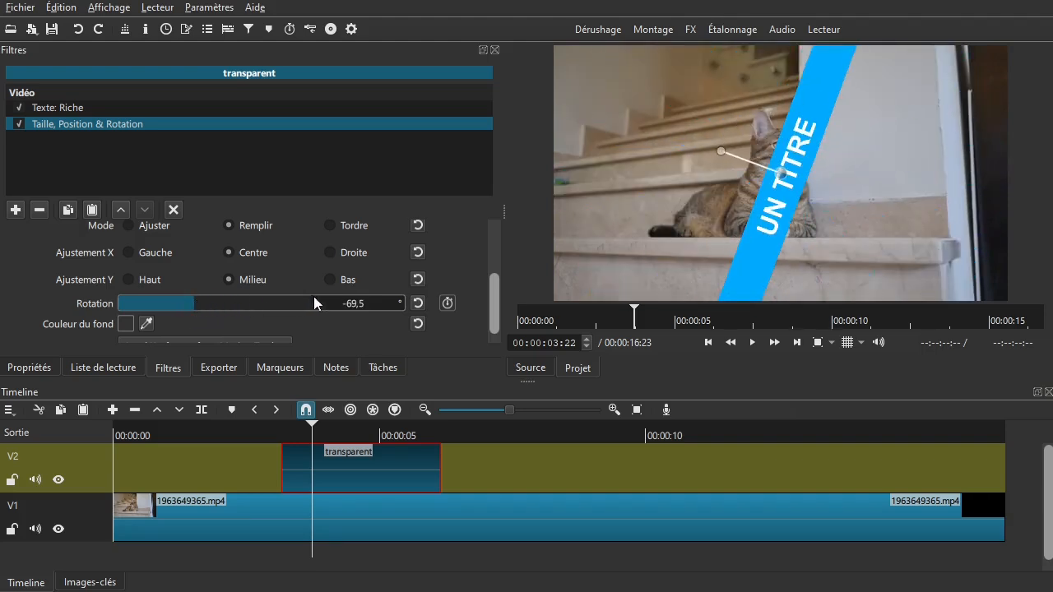
left_click(417, 304)
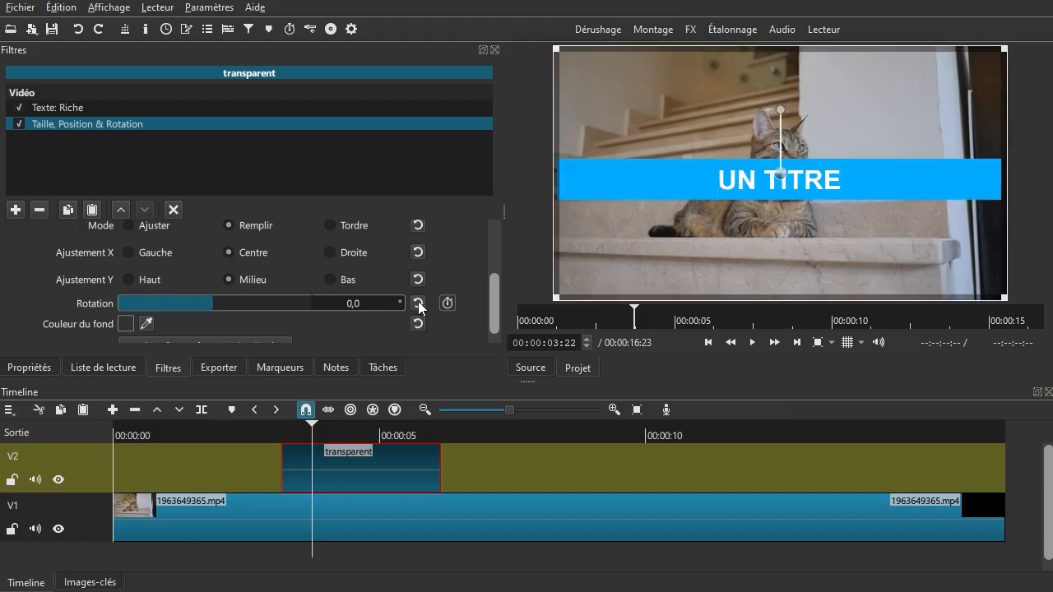
- Compare the "Texte: Riche" settings with "Taille, Position & Rotation", try a larger zoom on the title clip and reset it
left_click(73, 107)
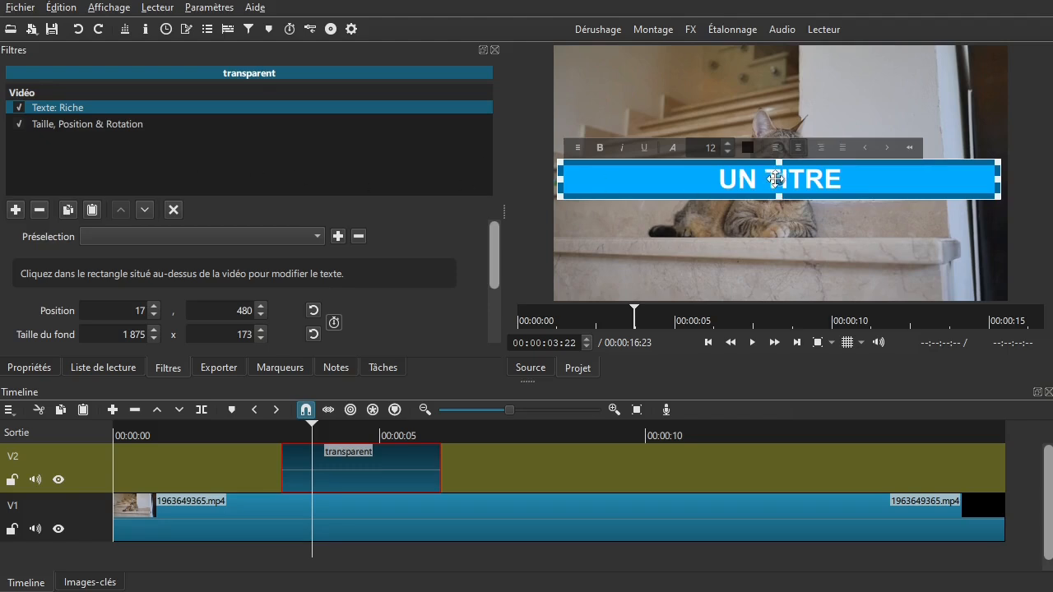
left_click(107, 124)
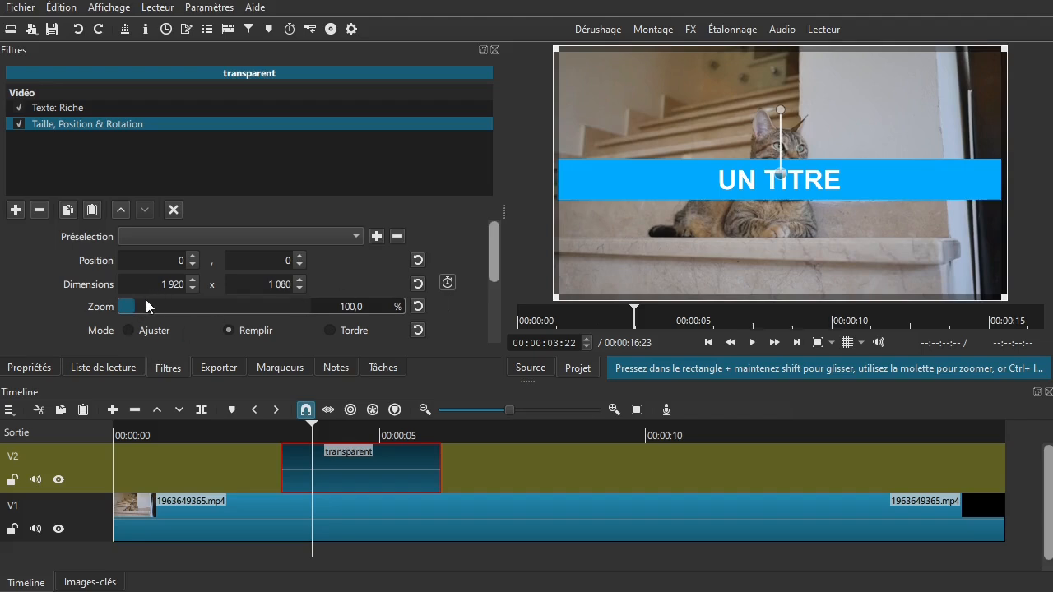
left_click_drag(139, 305, 169, 305)
left_click(419, 308)
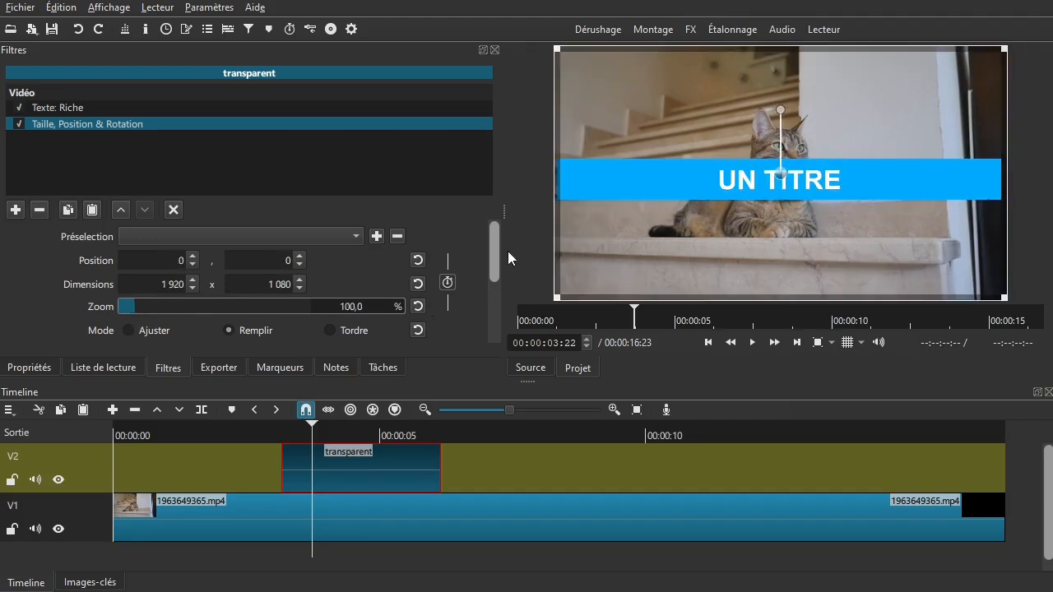
- Rotate the title clip to 345° with the "Taille, Position & Rotation" filter
left_click_drag(495, 251, 496, 302)
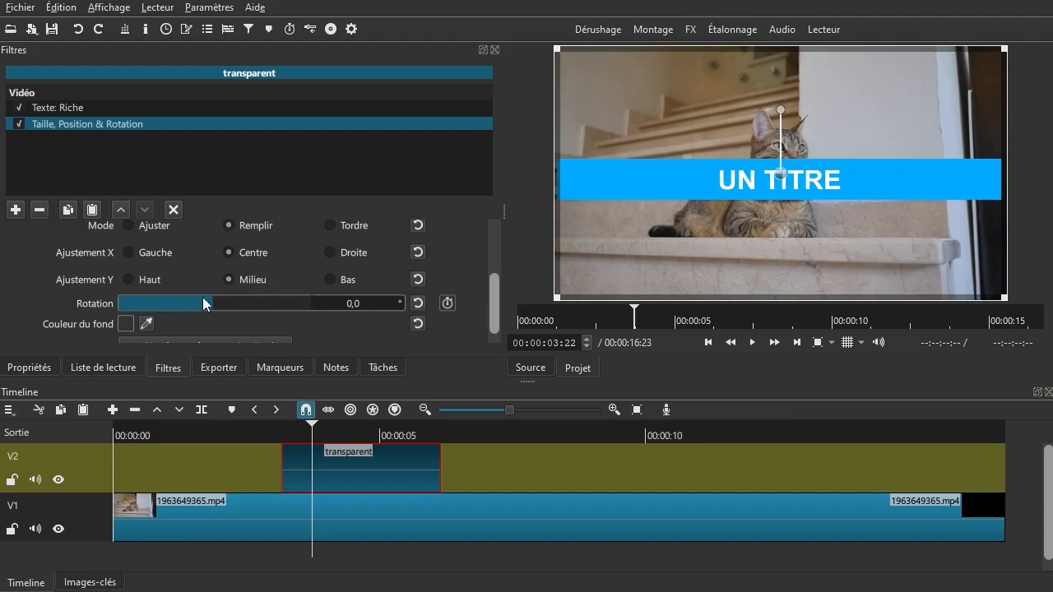
left_click_drag(218, 303, 306, 304)
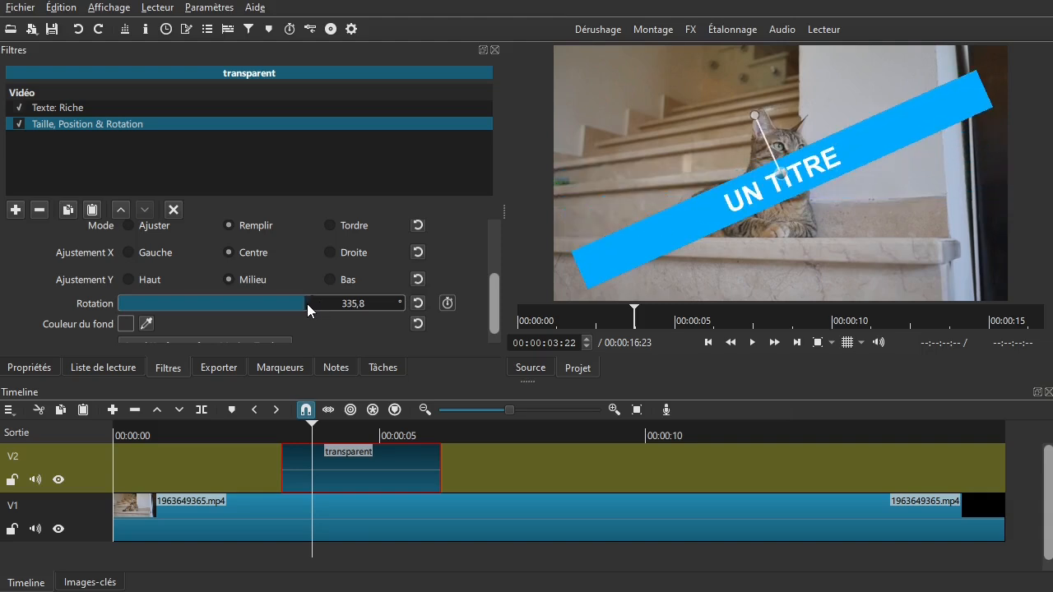
left_click_drag(307, 304, 309, 304)
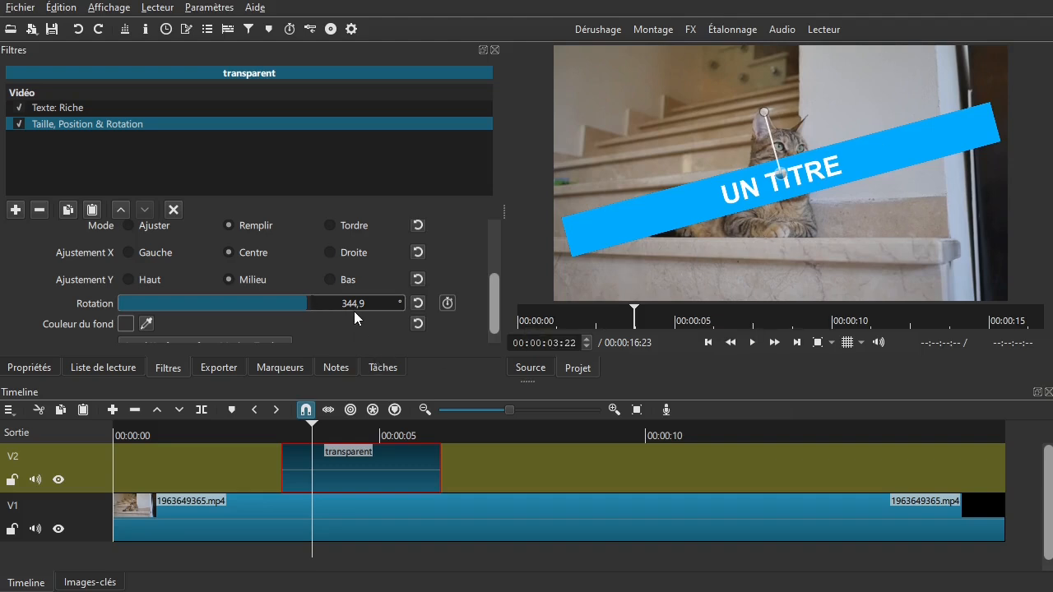
left_click_drag(384, 301, 268, 314)
type("345")
- Start adding another filter to the title clip and browse the full list of video filters to its end
left_click(13, 211)
scroll(94, 158, "down", 3)
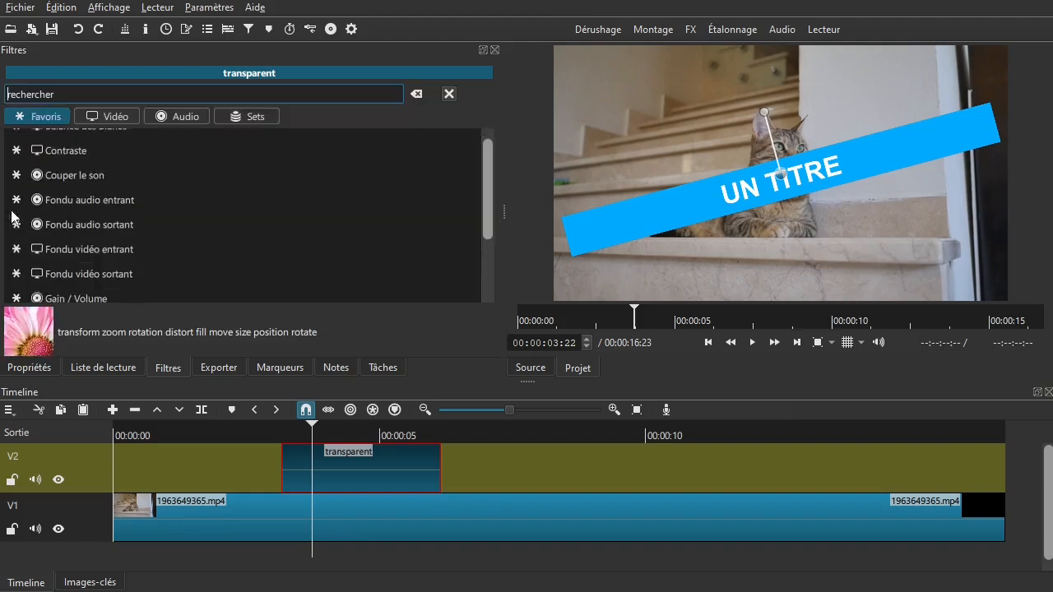
left_click(116, 113)
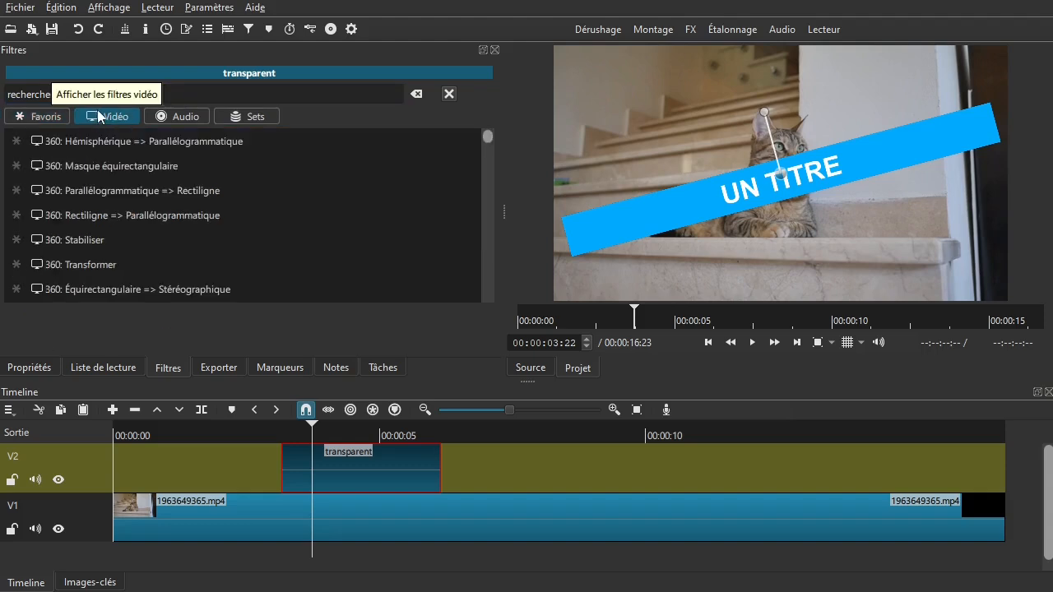
left_click_drag(492, 137, 499, 300)
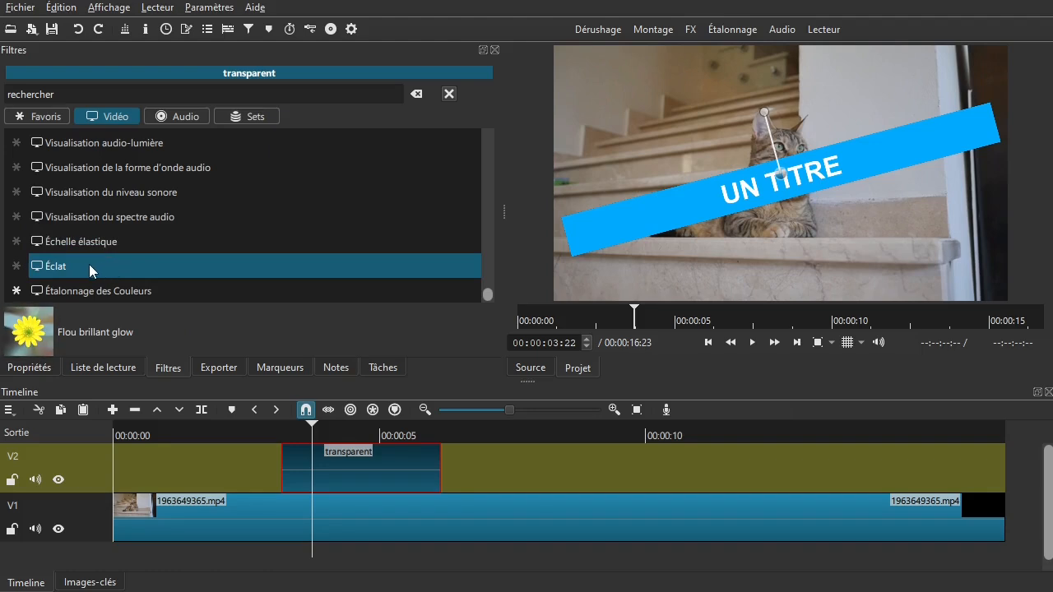
- Try searching the filters for "Ec" and clear the search
left_click(55, 94)
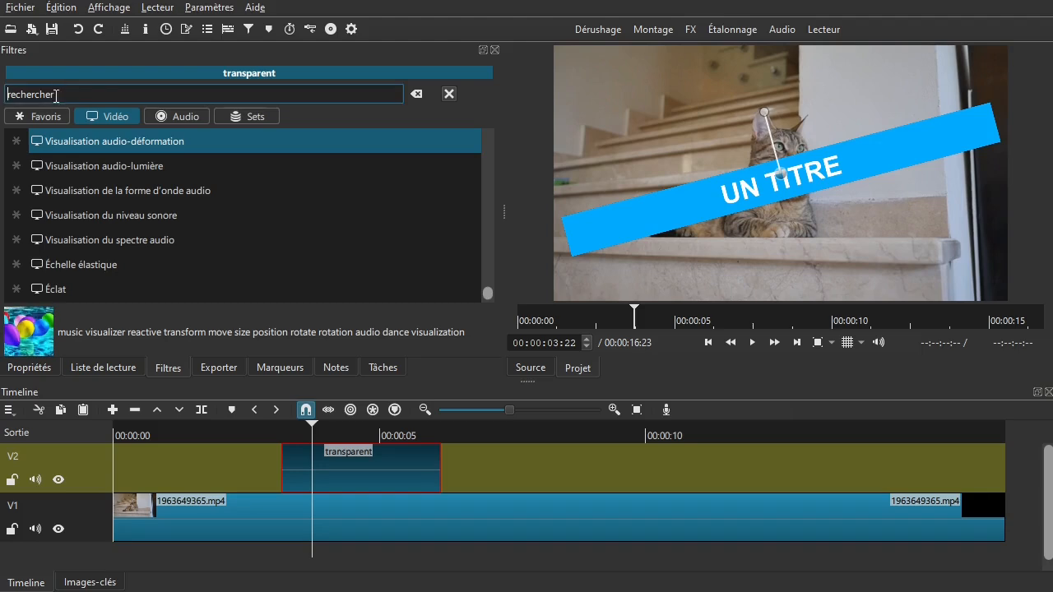
type("E")
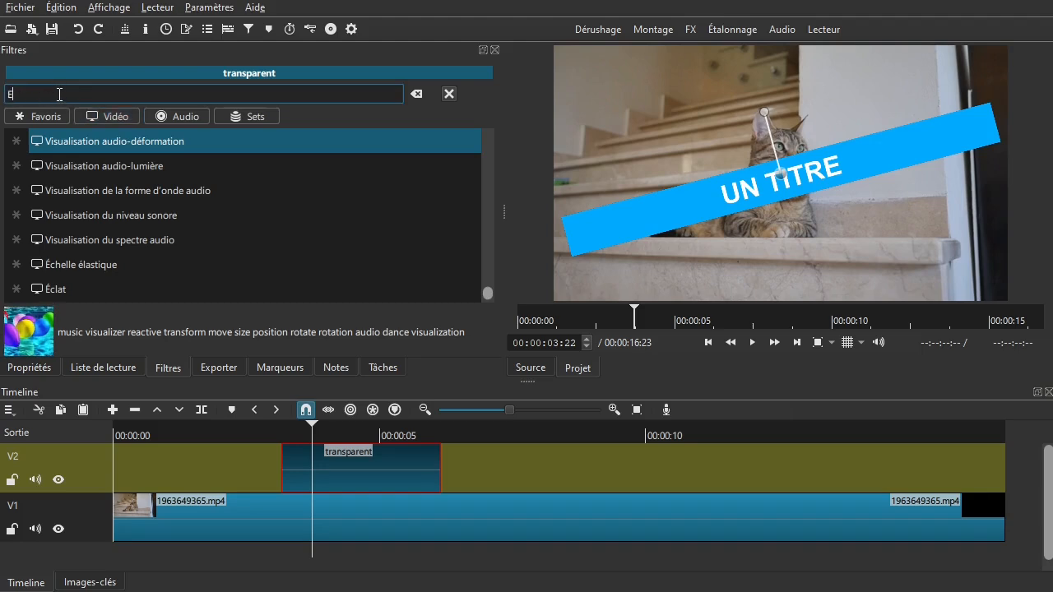
type("c")
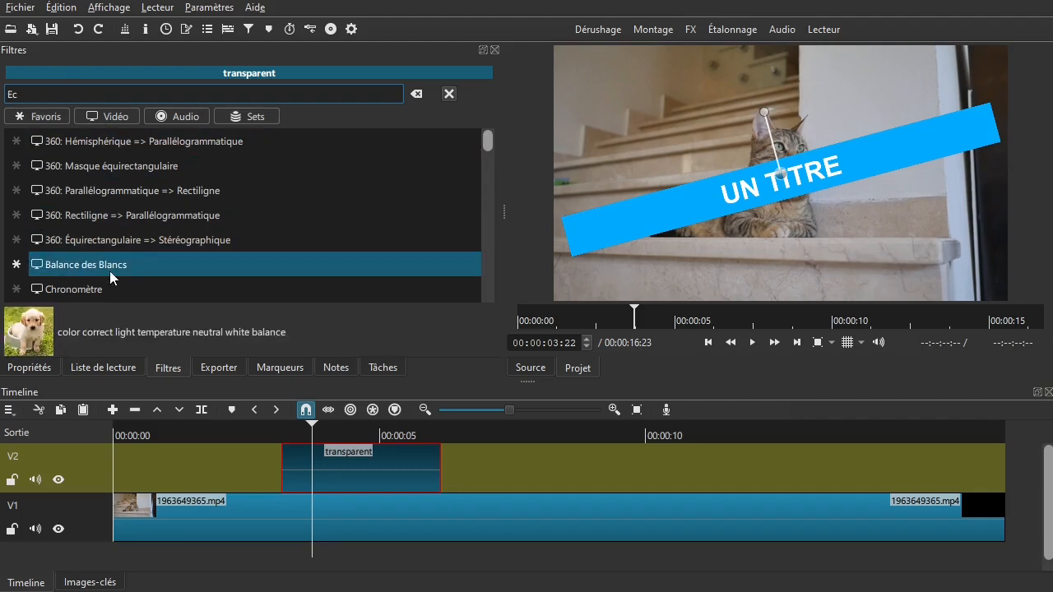
mouse_move(483, 141)
left_mouse_down()
mouse_move(493, 286)
mouse_move(487, 136)
left_mouse_up()
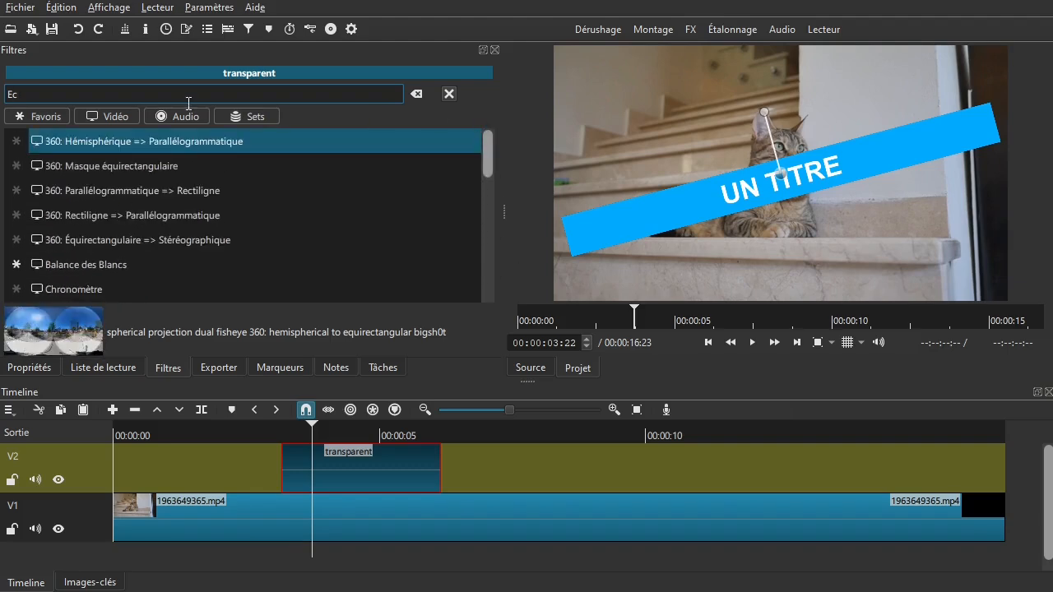
key("BackSpace")
key("BackSpace")
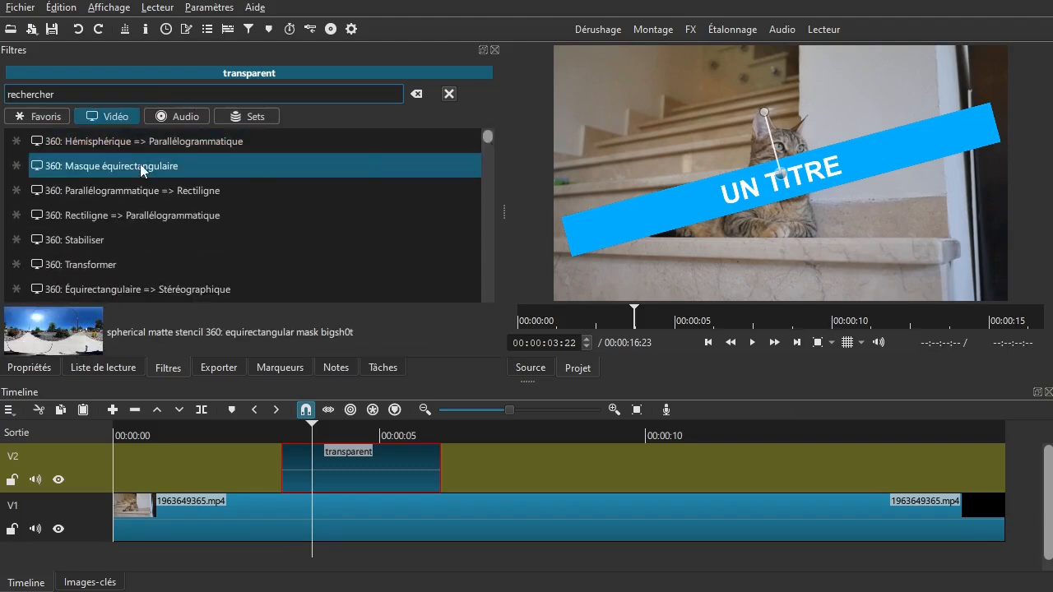
- Add the "Éclat" video filter to the title clip and set its blur (Flou) to 35 %
left_click_drag(483, 138, 489, 313)
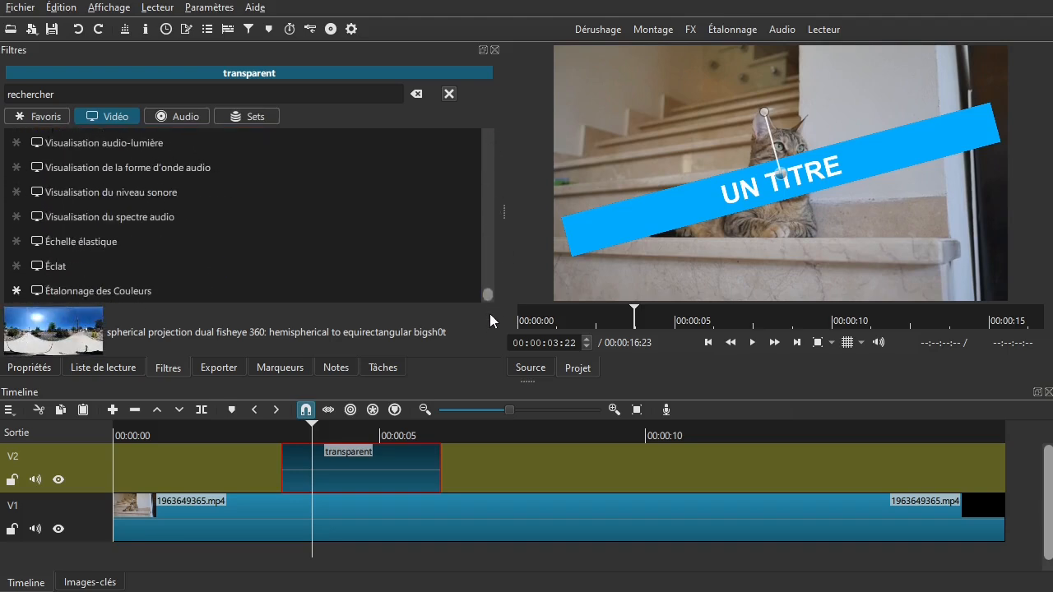
left_click(178, 269)
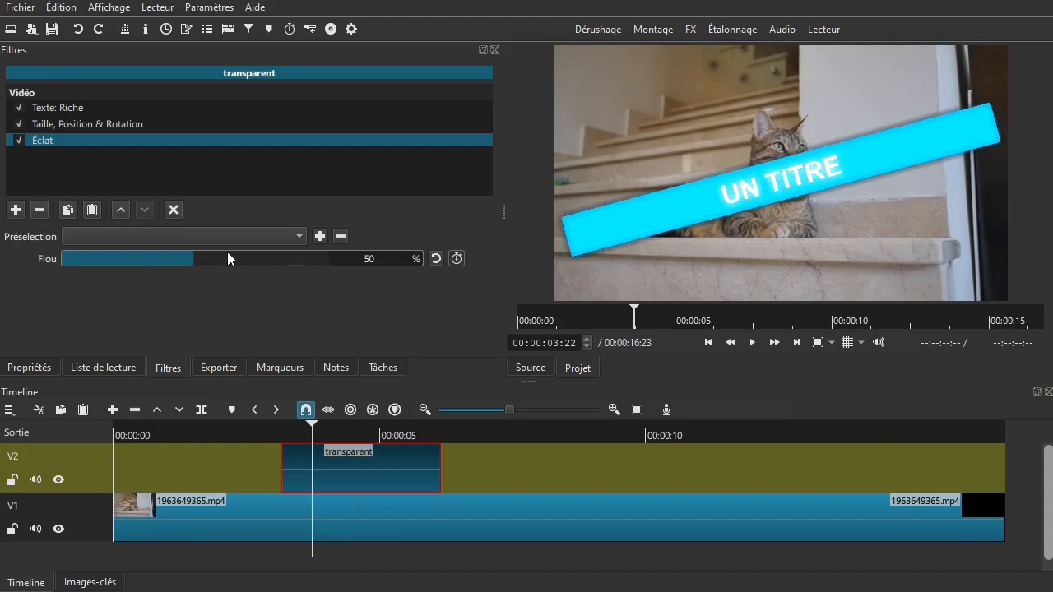
left_click_drag(192, 260, 155, 252)
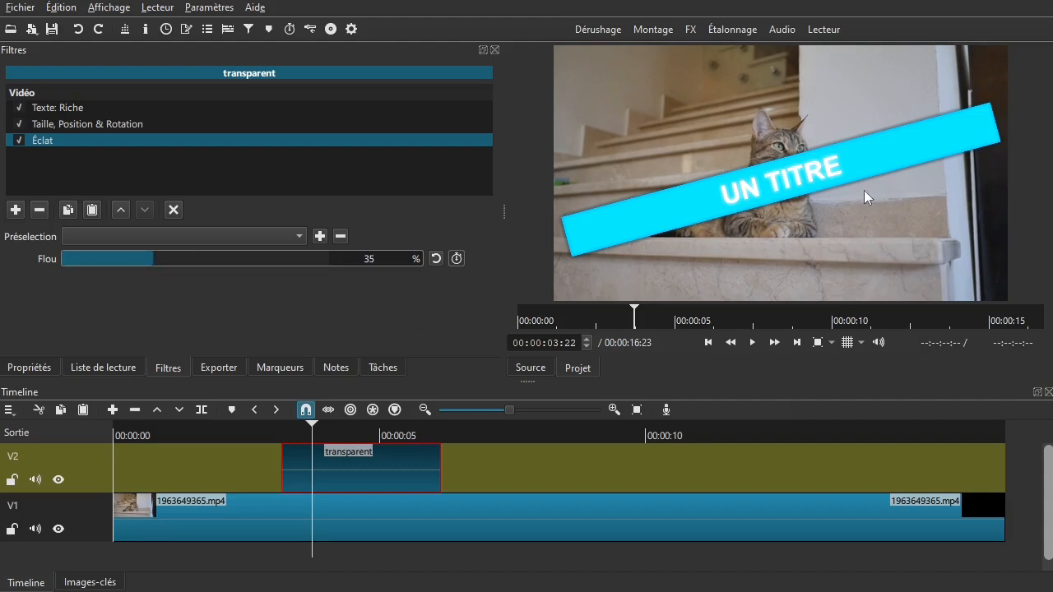
- Compare the title with the "Éclat" filter disabled and enabled, leave it enabled, and open the "Texte: Riche" settings
left_click(19, 139)
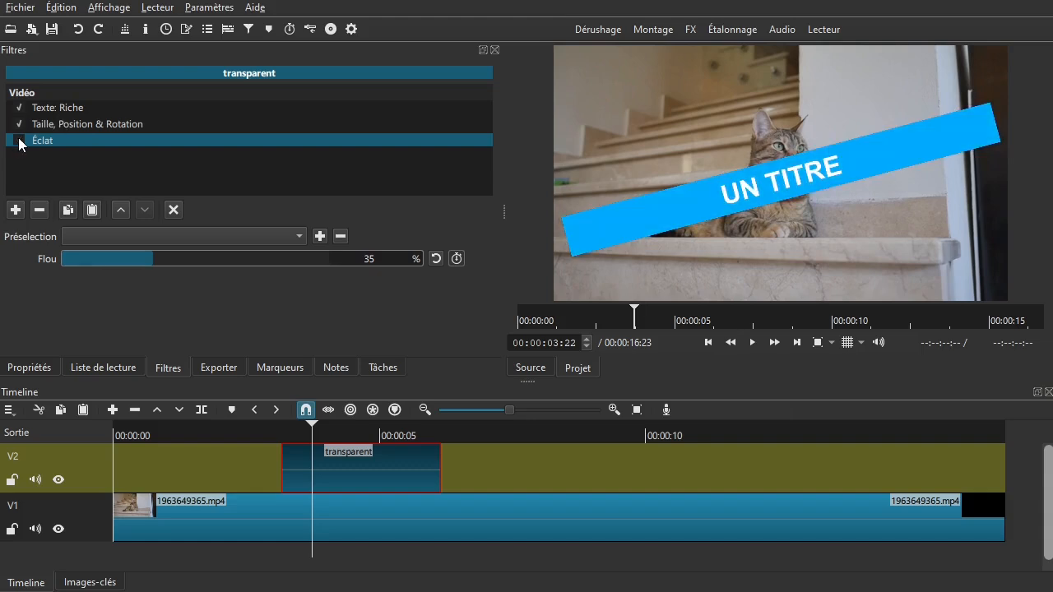
left_click(19, 140)
left_click(19, 140)
left_click(19, 139)
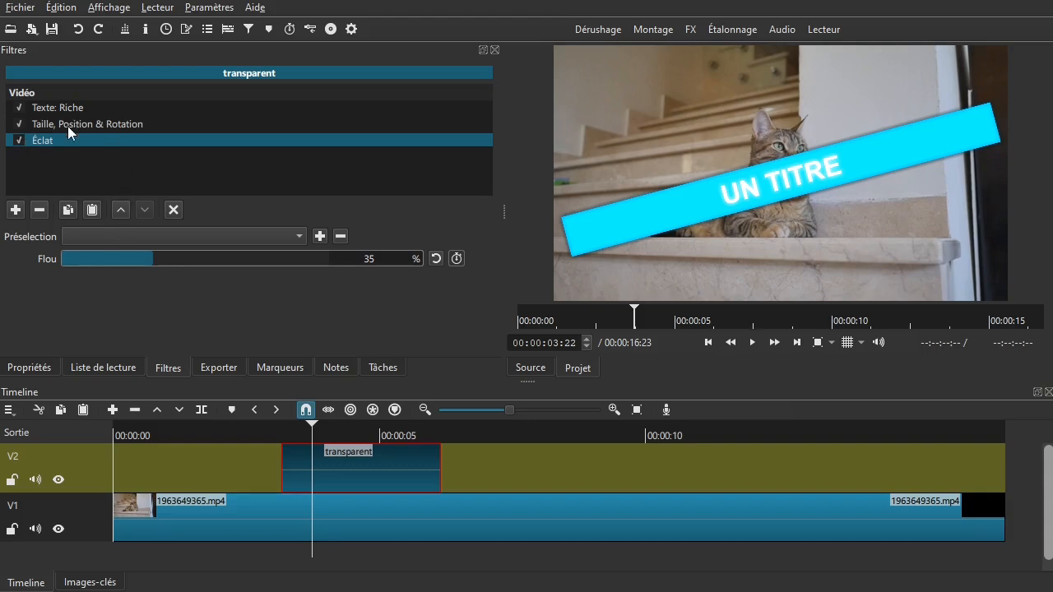
left_click(68, 109)
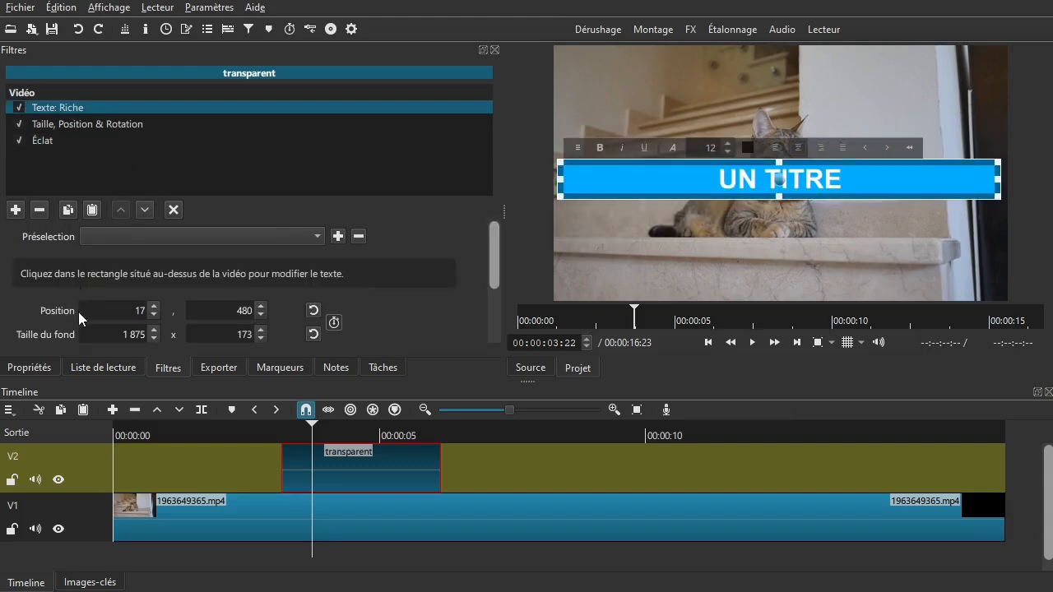
- Check the "Texte: Riche" settings and add the "Masque: A partir d'un fichier" video filter after "Éclat" on the title clip
left_click_drag(491, 243, 481, 319)
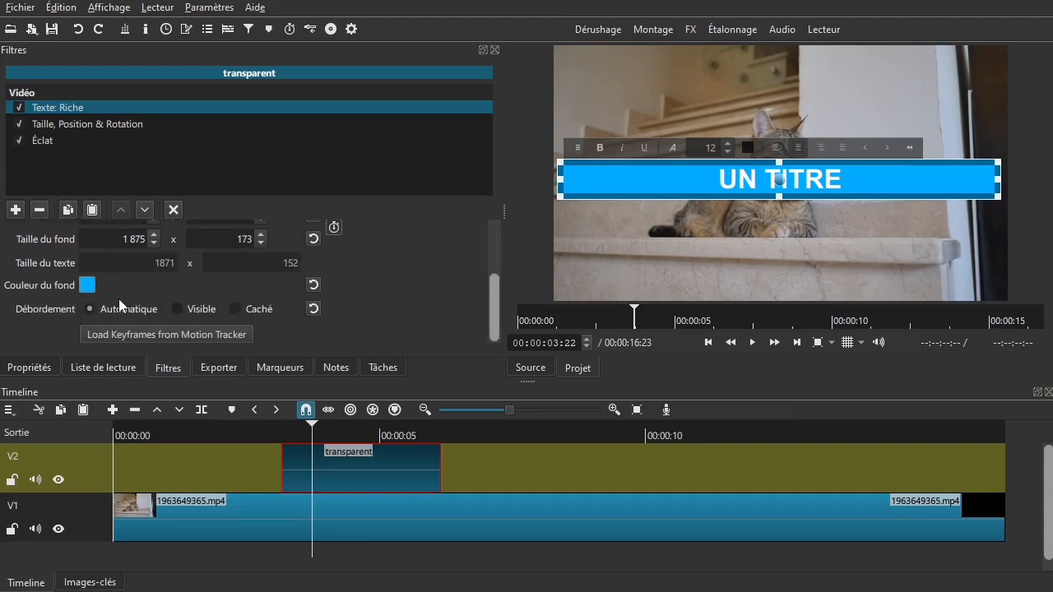
left_click(52, 142)
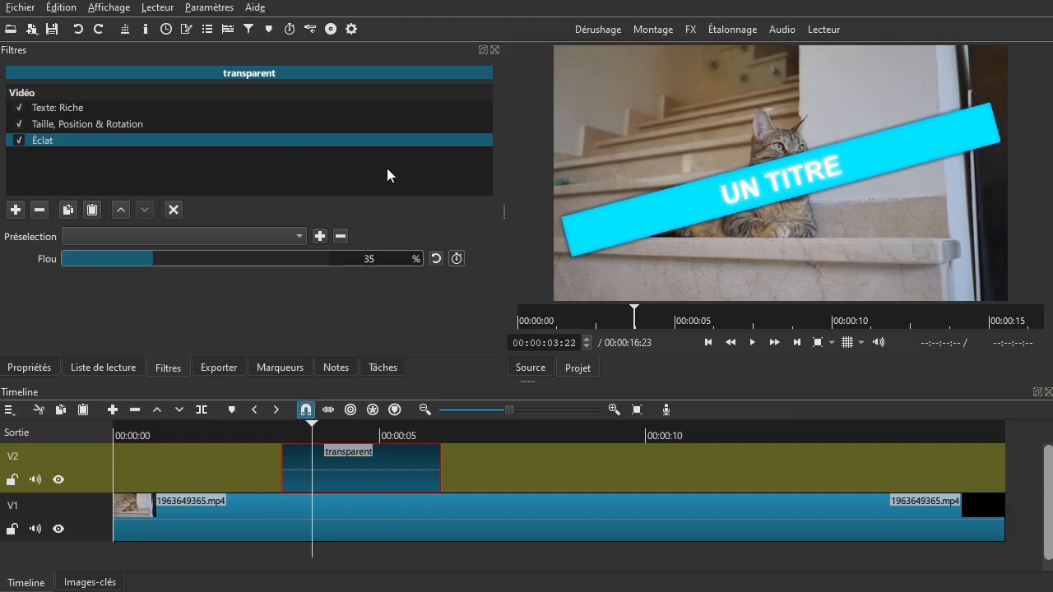
left_click(14, 210)
scroll(11, 211, "down", 6)
left_click(114, 118)
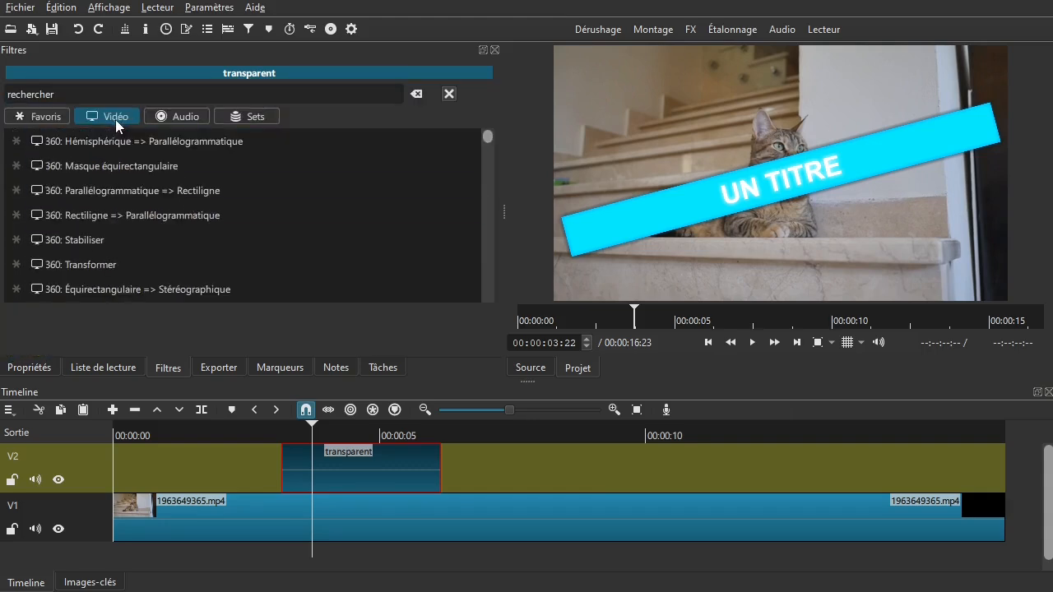
scroll(353, 198, "down", 1)
scroll(350, 216, "down", 10)
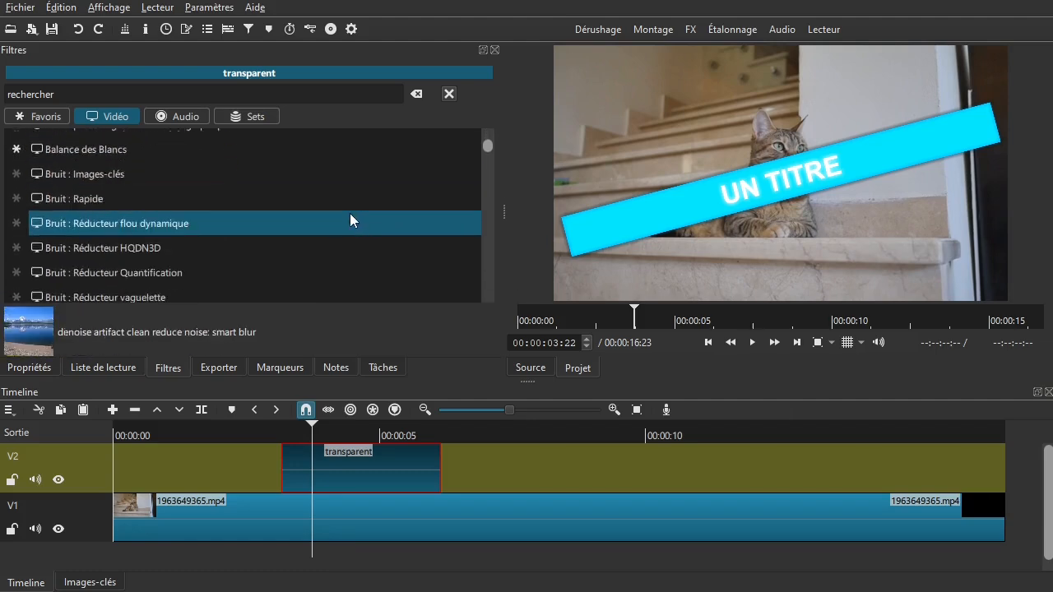
scroll(339, 222, "down", 10)
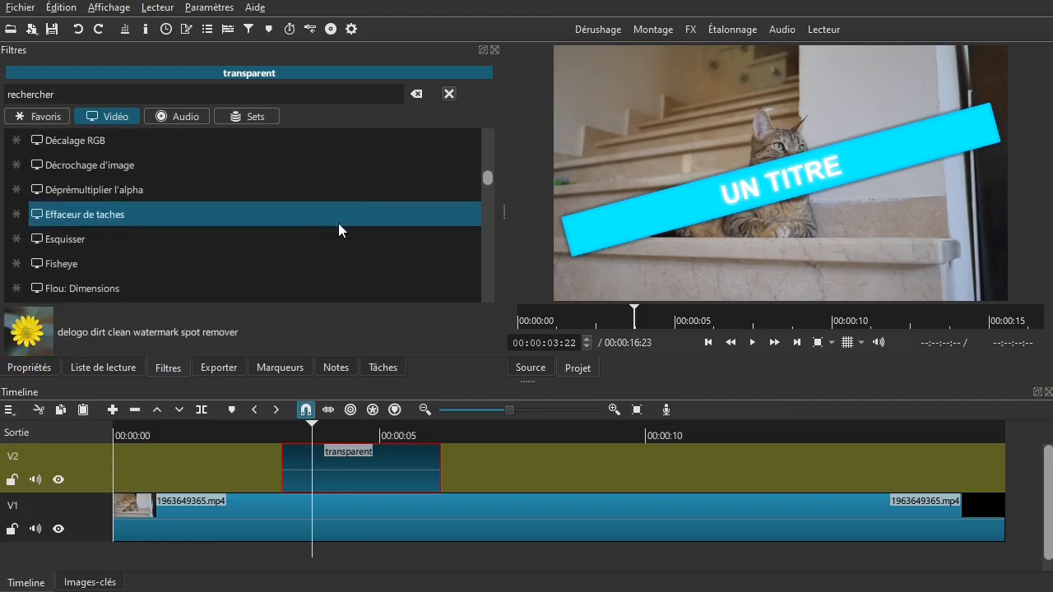
scroll(335, 221, "down", 4)
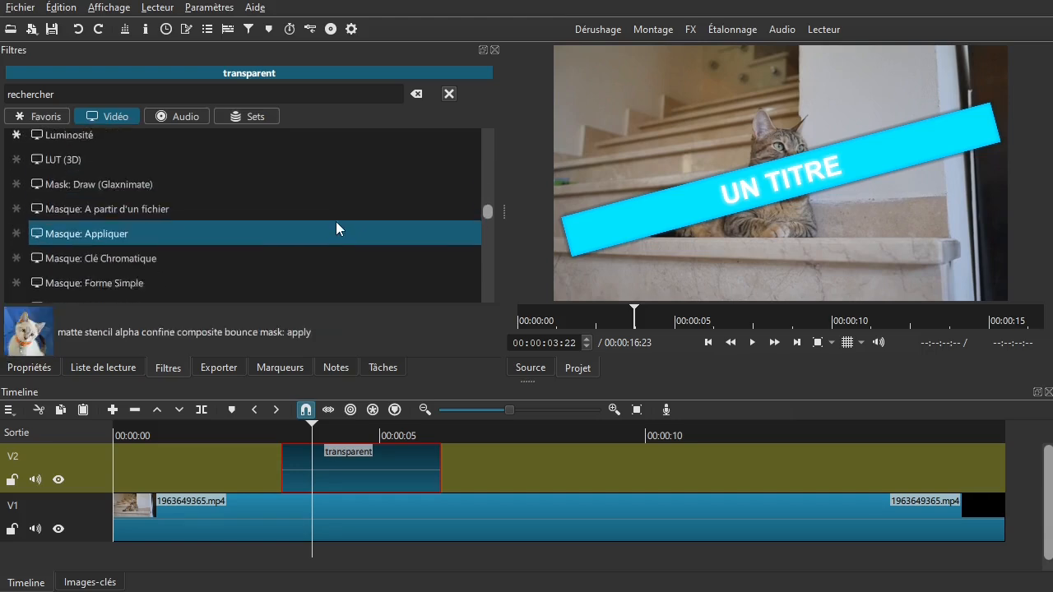
scroll(329, 220, "up", 1)
scroll(327, 218, "up", 1)
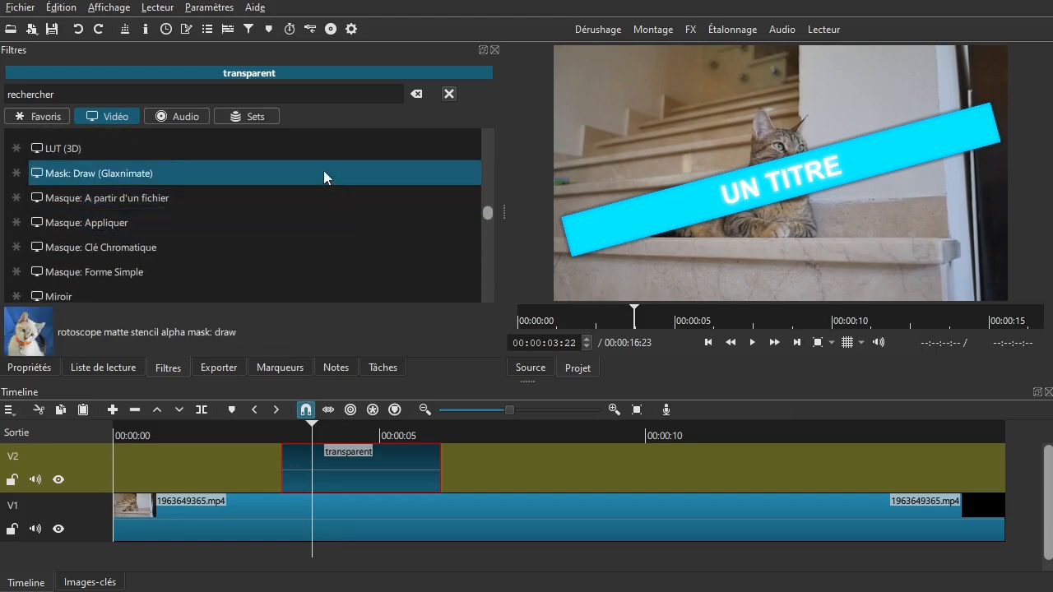
left_click(151, 200)
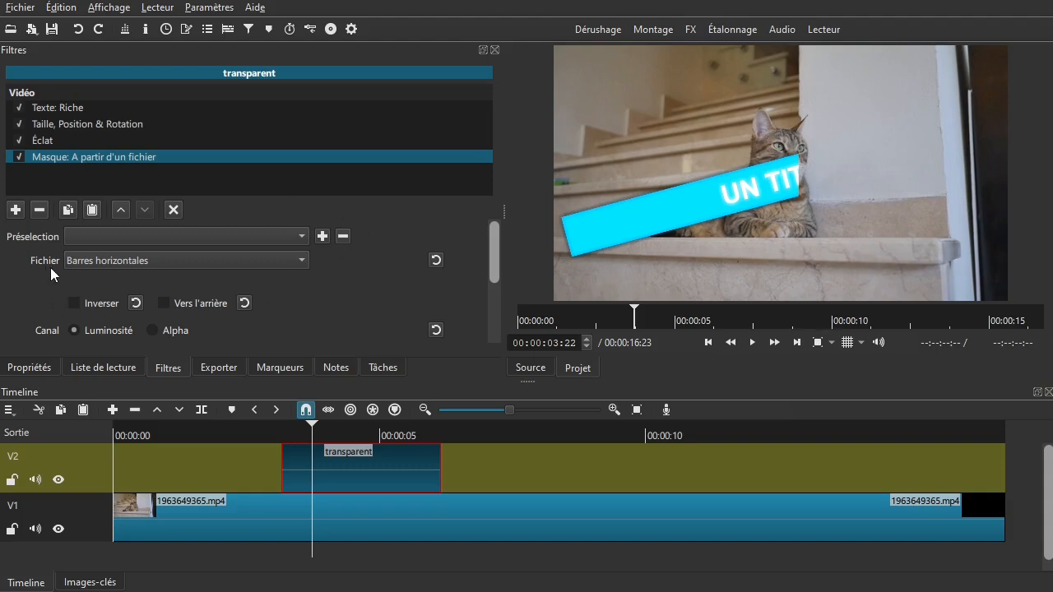
- Try the "Diagonale Haut Droite" and "Double iris" shapes as the mask file
left_click(241, 261)
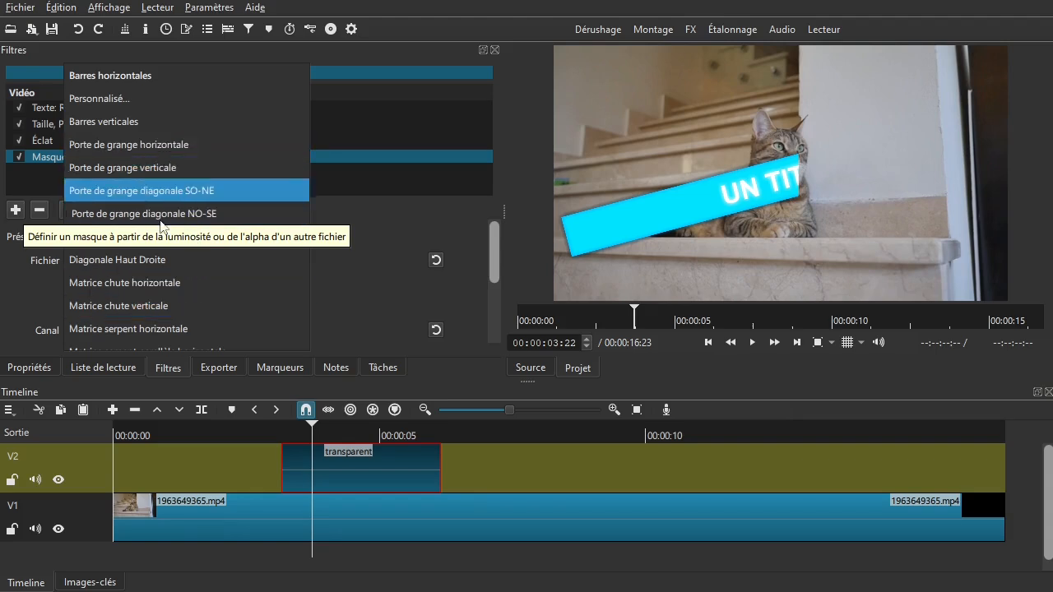
left_click(164, 262)
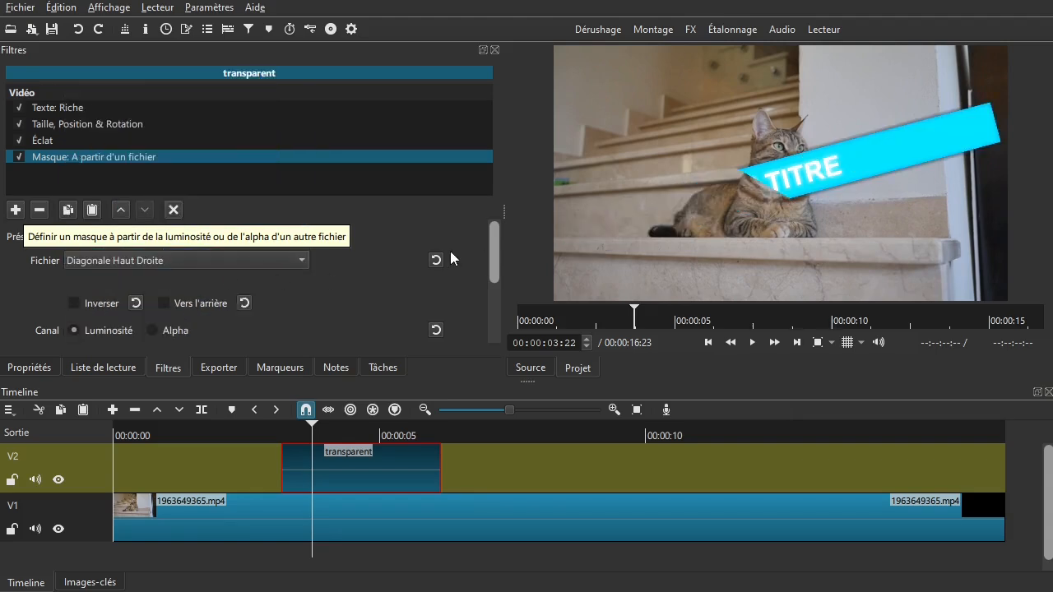
left_click(219, 263)
left_click(206, 279)
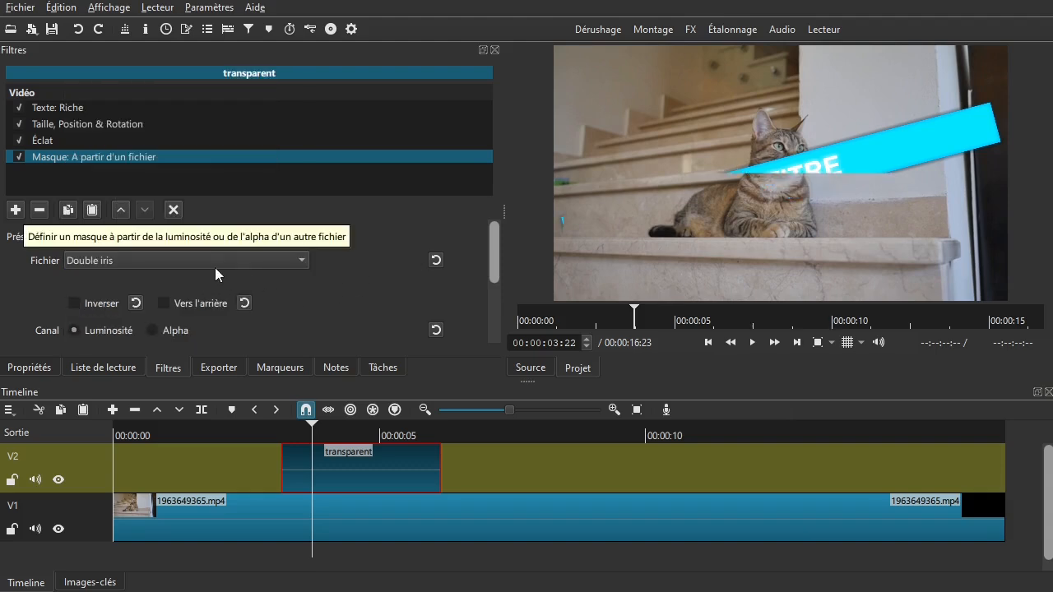
- Browse the available mask shapes and set the mask file to "Porte de grange horizontale"
left_click(214, 264)
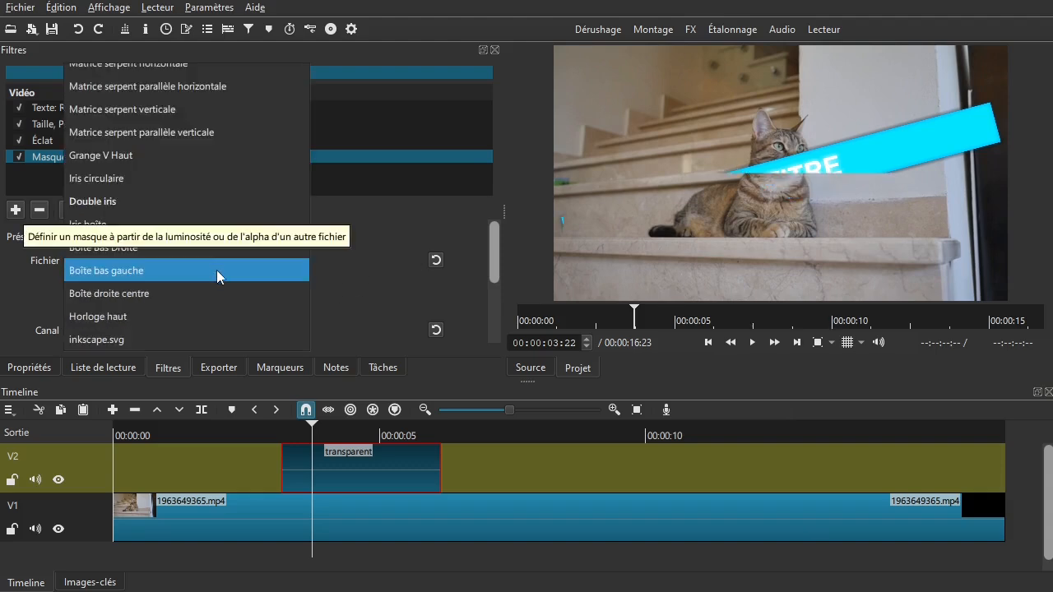
scroll(208, 278, "up", 2)
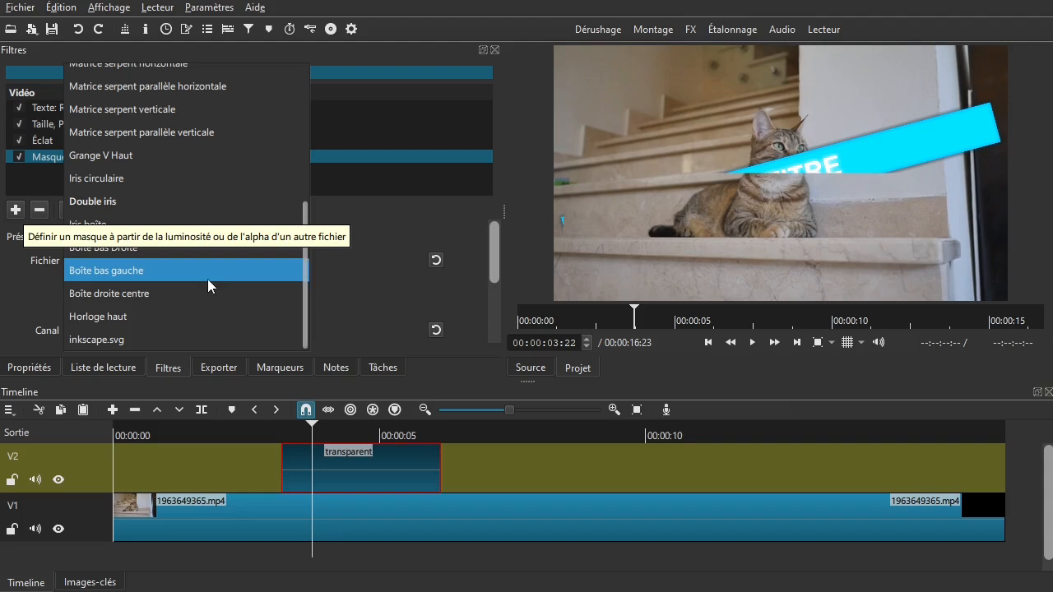
scroll(207, 279, "up", 2)
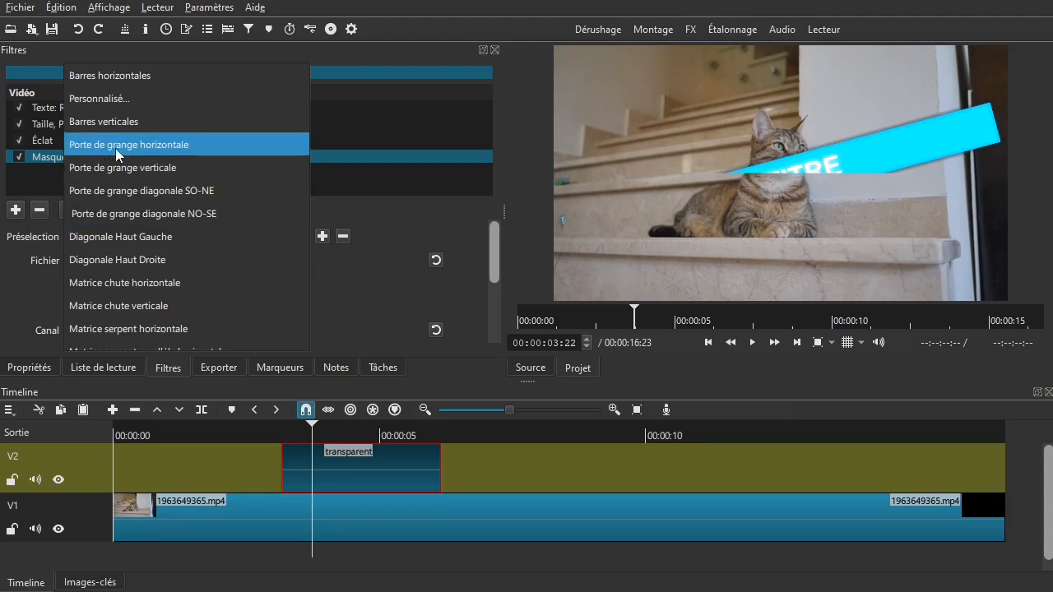
left_click(165, 145)
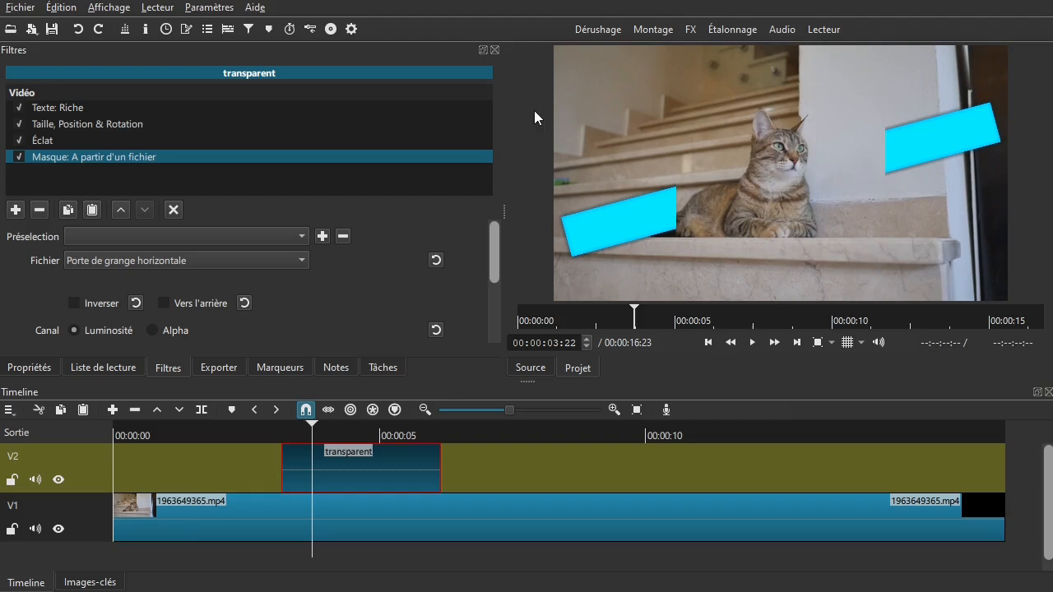
- Lower the mask's threshold (Seuil) to 44,17 % and enable the "Vers l'arrière" option
left_click_drag(493, 246, 491, 284)
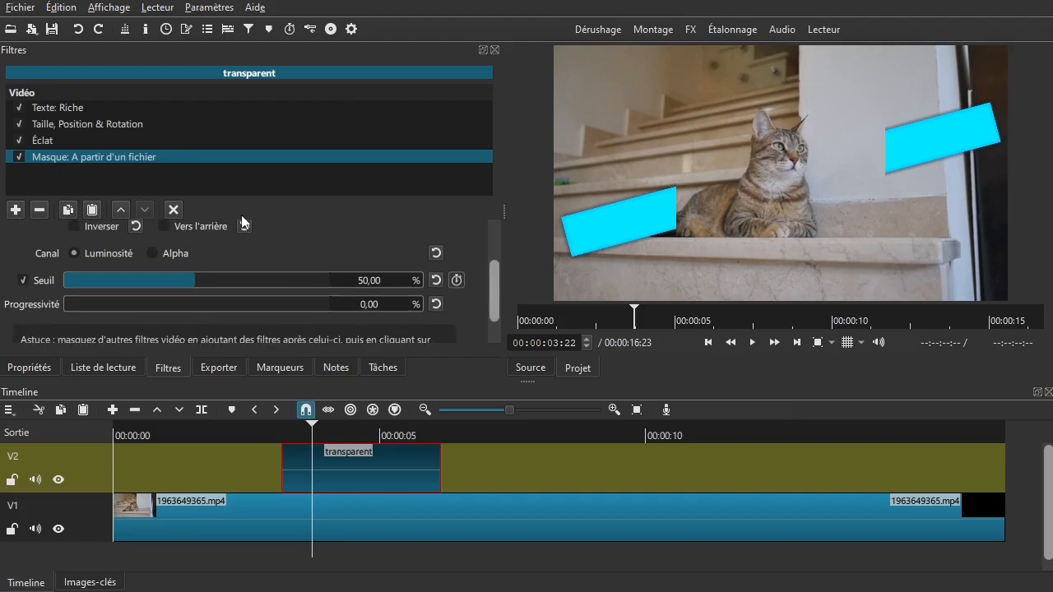
mouse_move(189, 278)
left_mouse_down()
mouse_move(251, 274)
mouse_move(139, 289)
mouse_move(291, 276)
mouse_move(168, 278)
mouse_move(182, 282)
left_mouse_up()
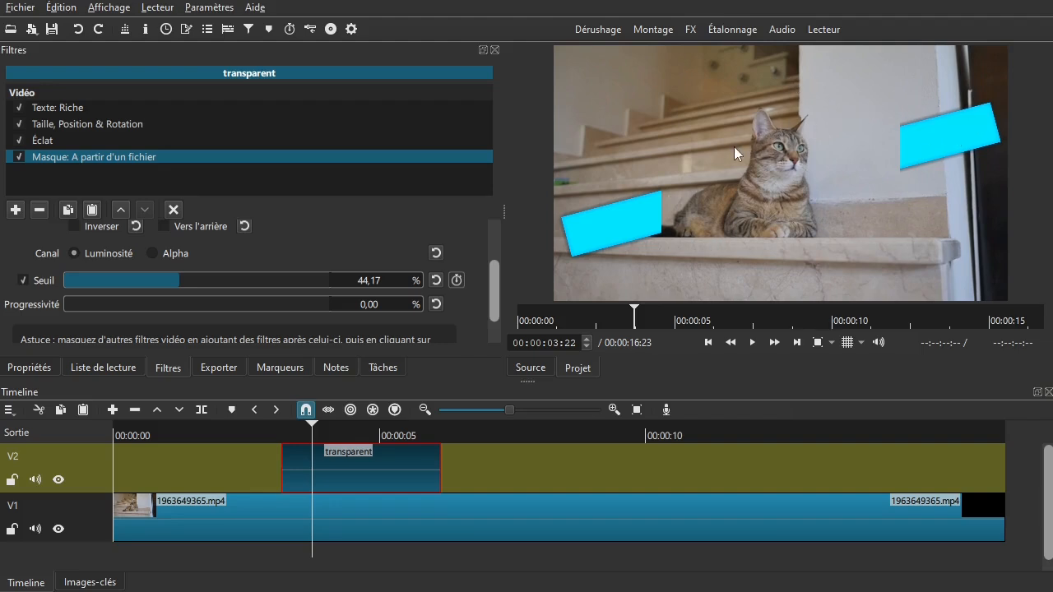
left_click_drag(491, 305, 498, 238)
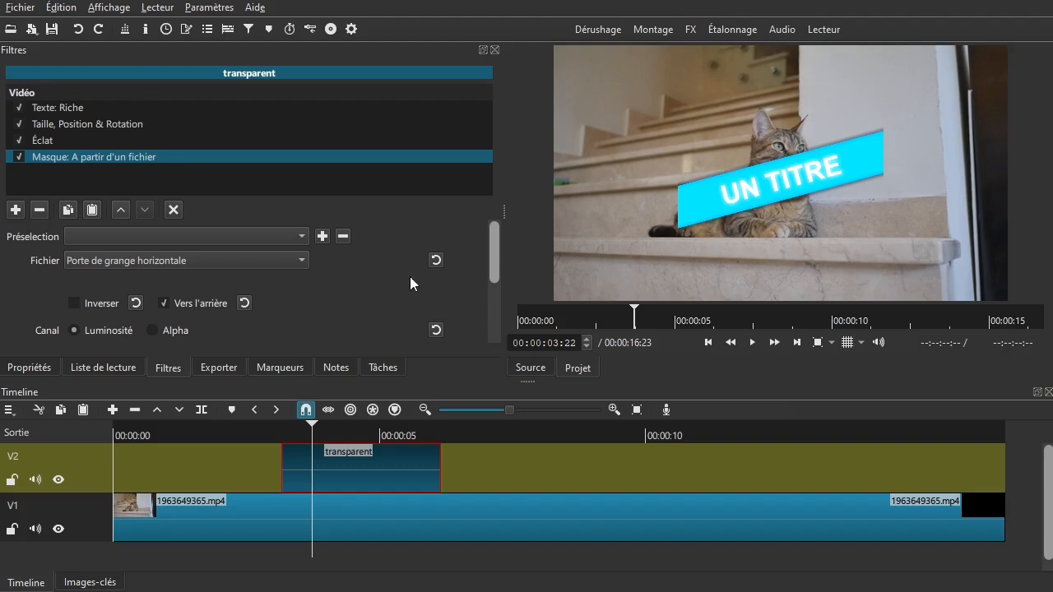
- Set the mask's threshold (Seuil) to 57,67 % to widen the revealed part of the title
left_click_drag(495, 245, 476, 279)
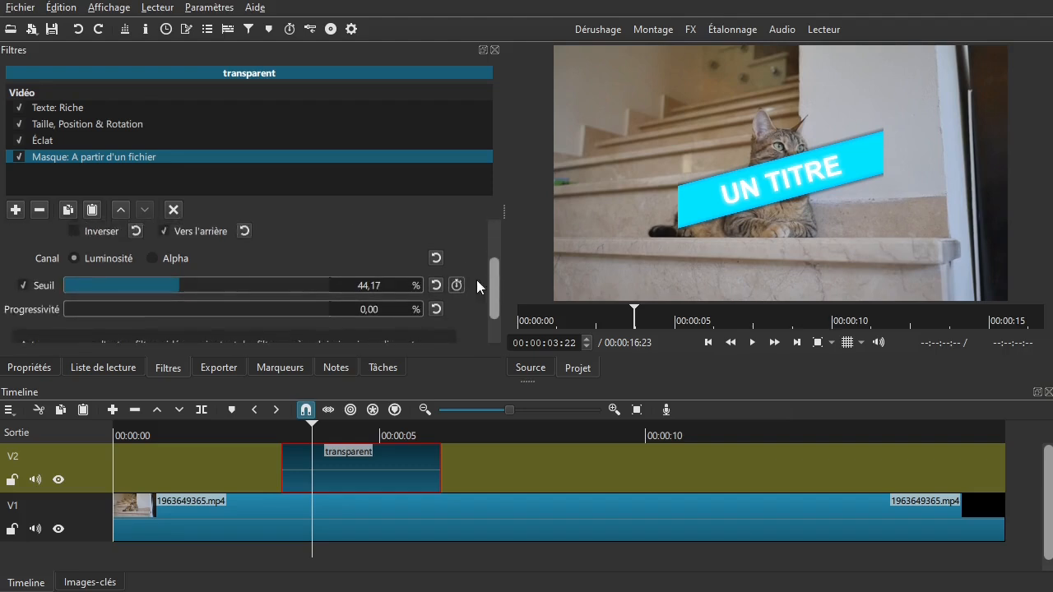
mouse_move(190, 280)
left_mouse_down()
mouse_move(178, 286)
mouse_move(248, 281)
mouse_move(36, 289)
mouse_move(182, 285)
left_mouse_up()
left_click_drag(179, 288, 218, 285)
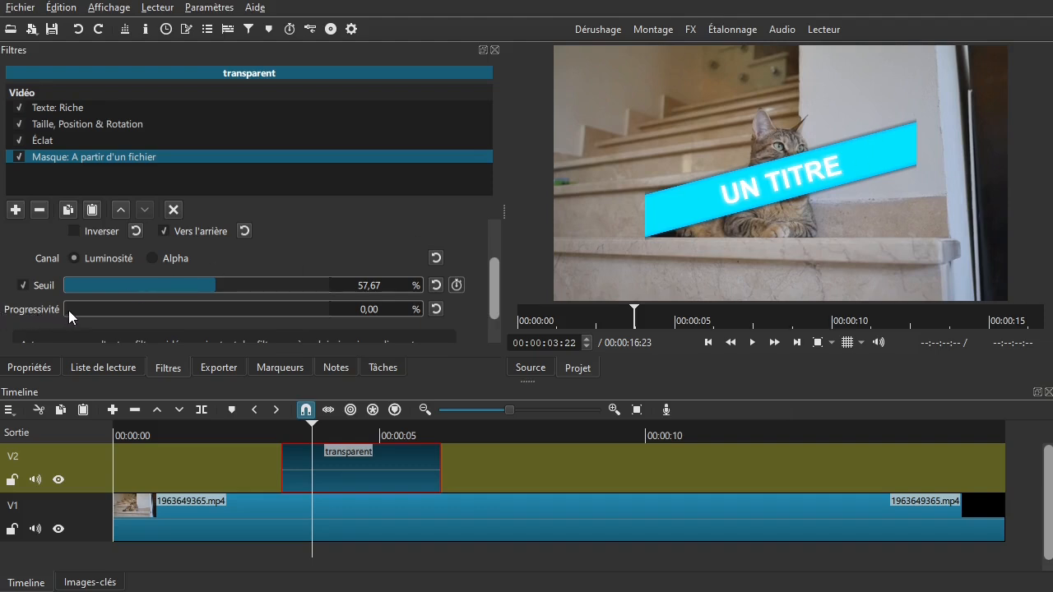
- Soften the mask's edges by setting Progressivité to 30,67 % and raise the threshold (Seuil) slightly
left_click_drag(72, 309, 170, 301)
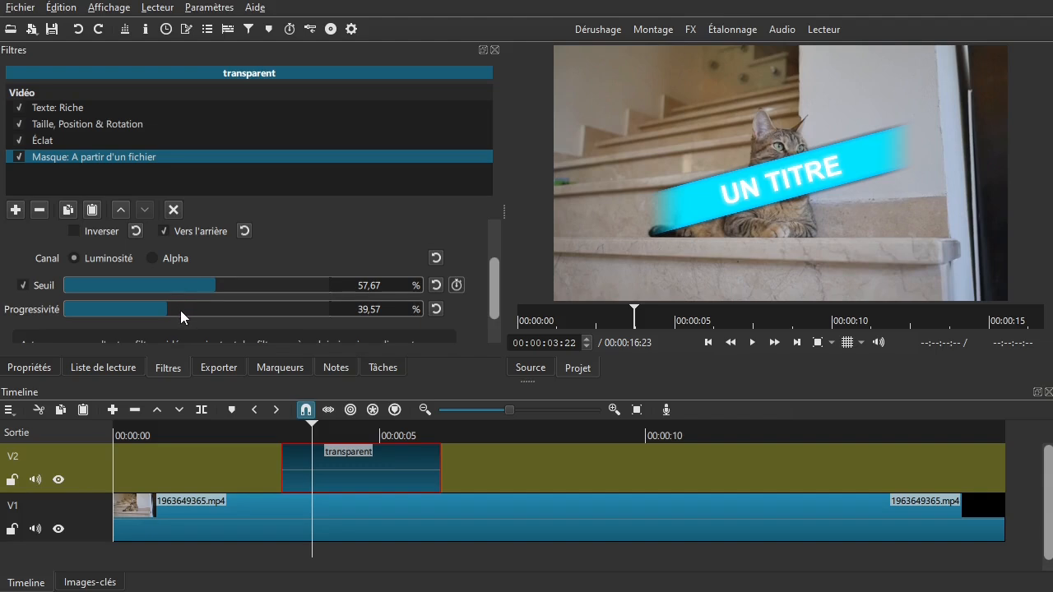
left_click_drag(168, 307, 145, 312)
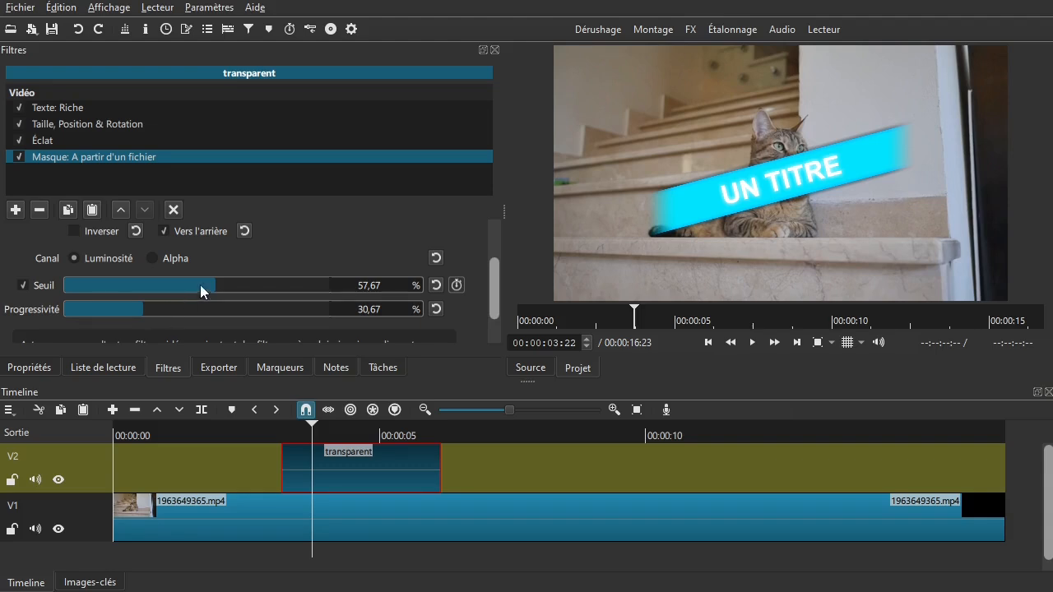
mouse_move(207, 287)
left_mouse_down()
mouse_move(64, 283)
mouse_move(211, 279)
mouse_move(22, 282)
mouse_move(221, 284)
left_mouse_up()
- Shift the title behind the mask to position -17, 7 using the existing "Taille, Position & Rotation" filter
left_click(50, 141)
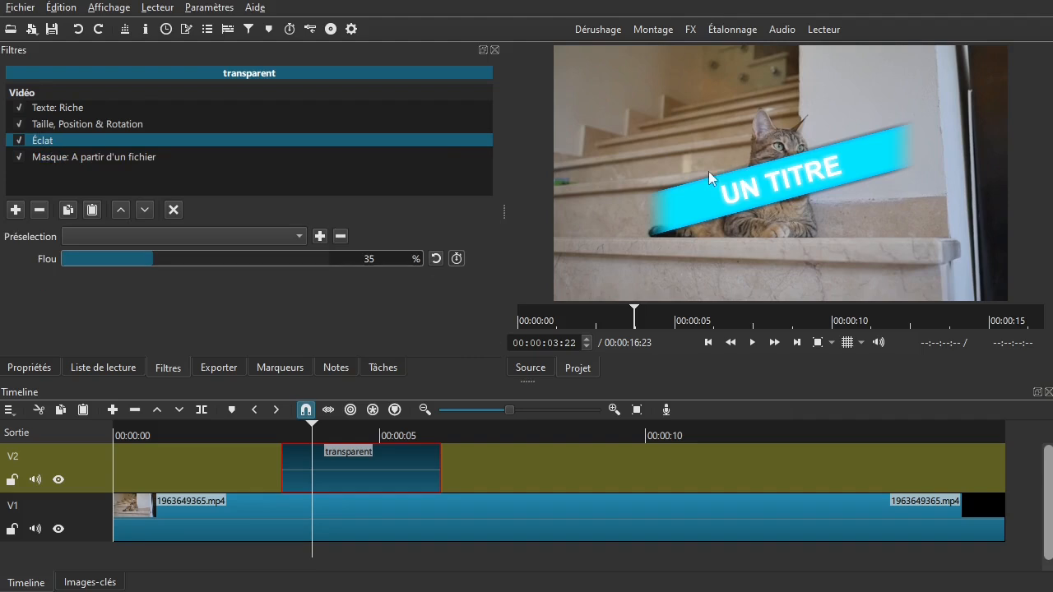
left_click(139, 123)
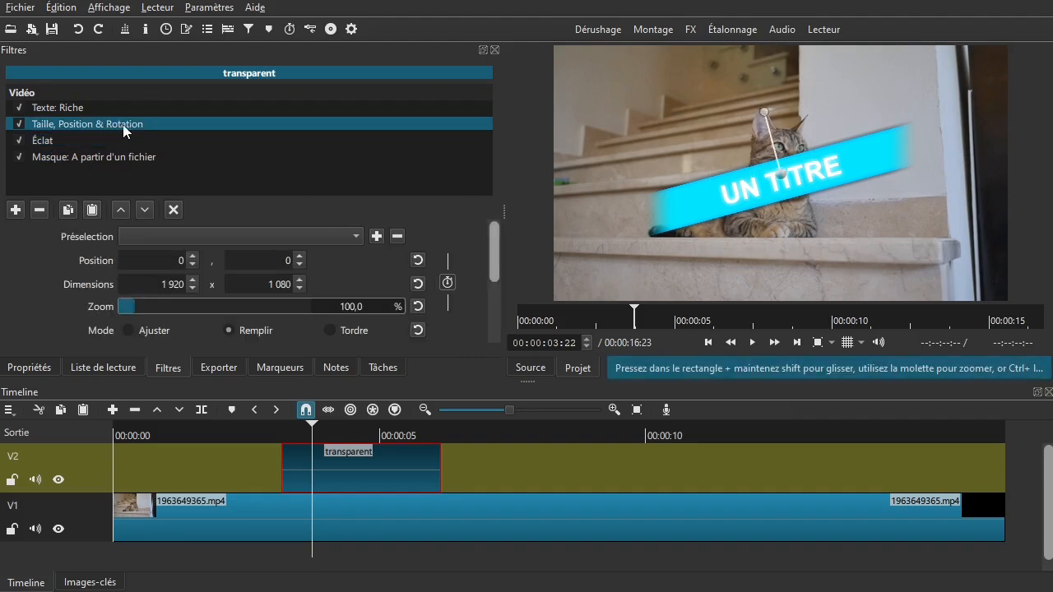
mouse_move(776, 171)
left_mouse_down()
mouse_move(752, 198)
mouse_move(603, 213)
mouse_move(802, 202)
mouse_move(650, 206)
mouse_move(789, 188)
mouse_move(777, 182)
left_mouse_up()
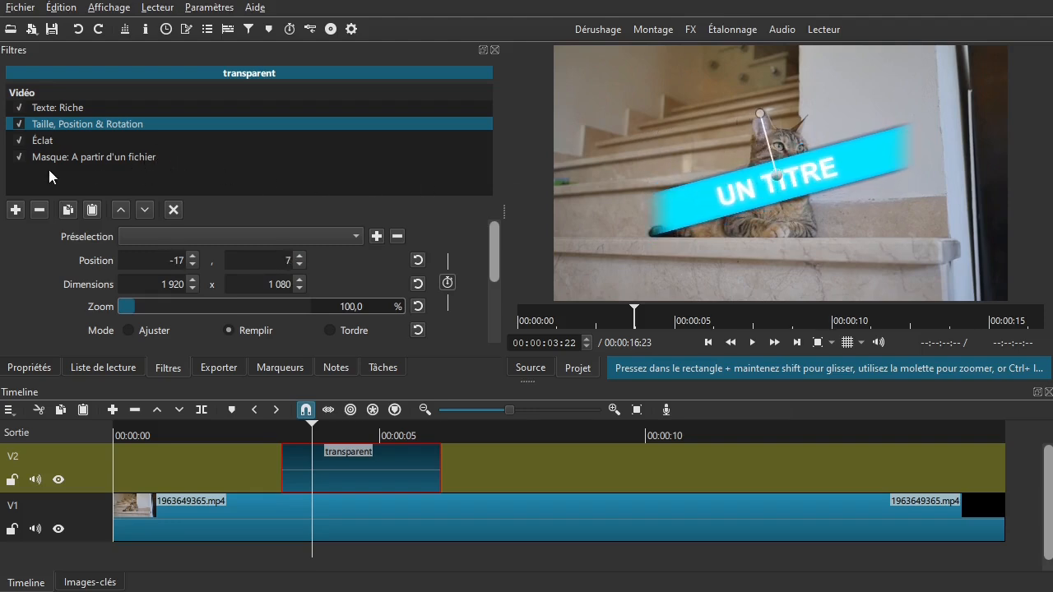
- Add a second "Taille, Position & Rotation" filter from the favourites after the mask filter on the title clip
left_click(52, 108)
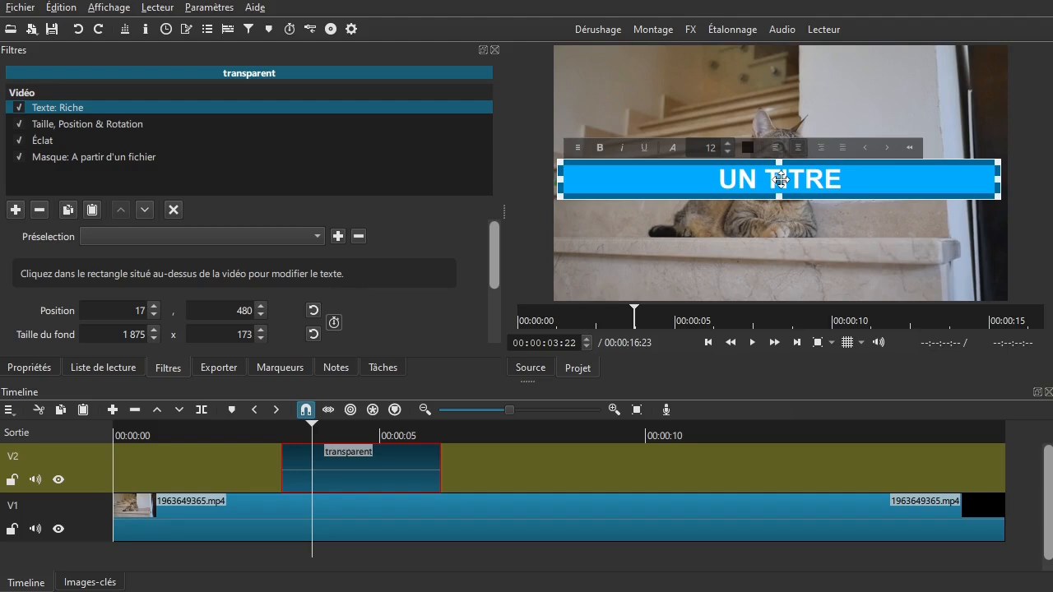
left_click(78, 160)
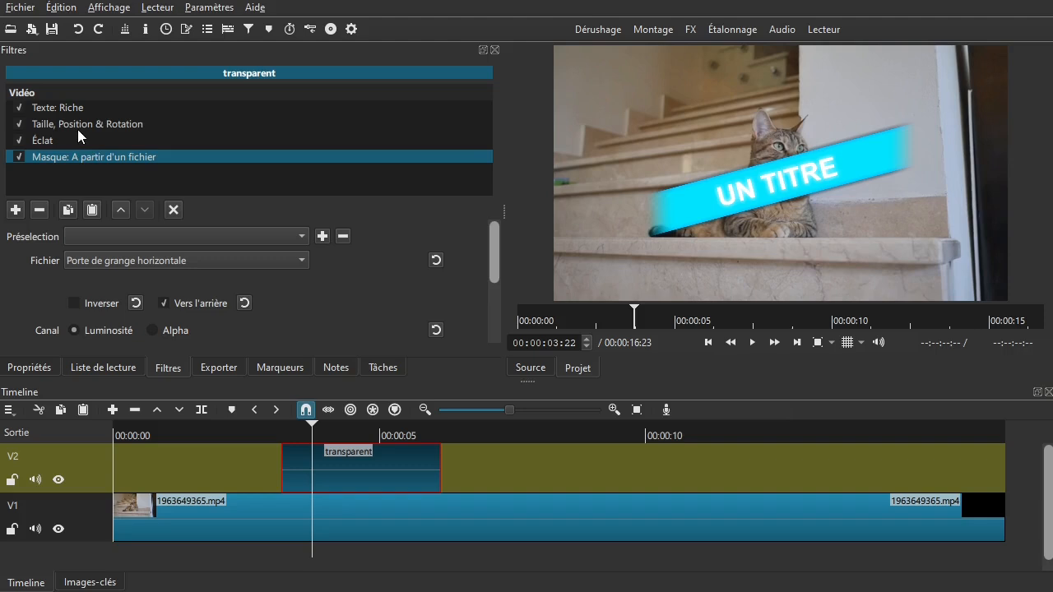
left_click(15, 211)
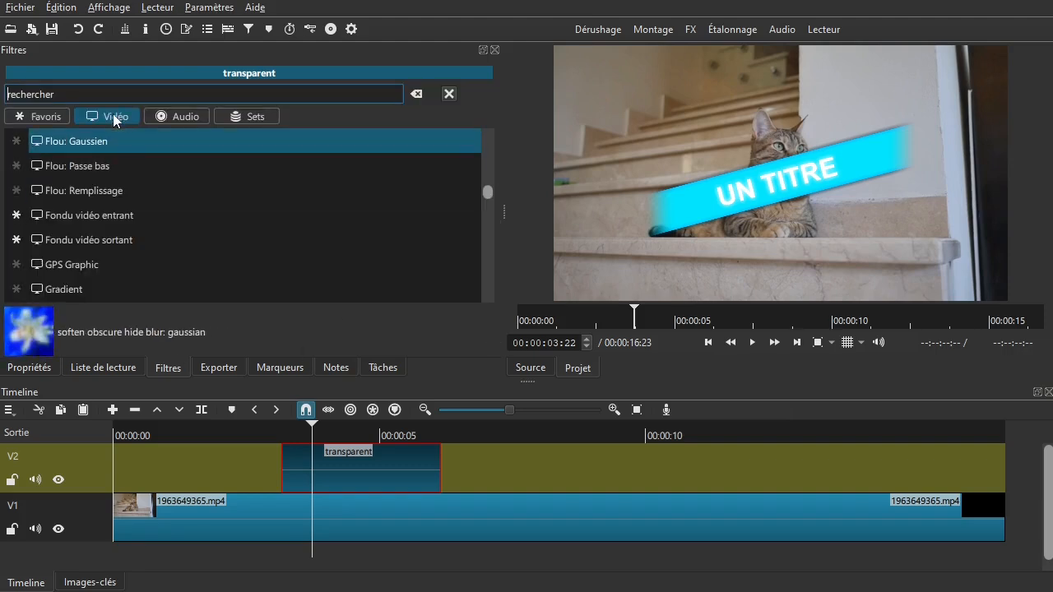
left_click(44, 116)
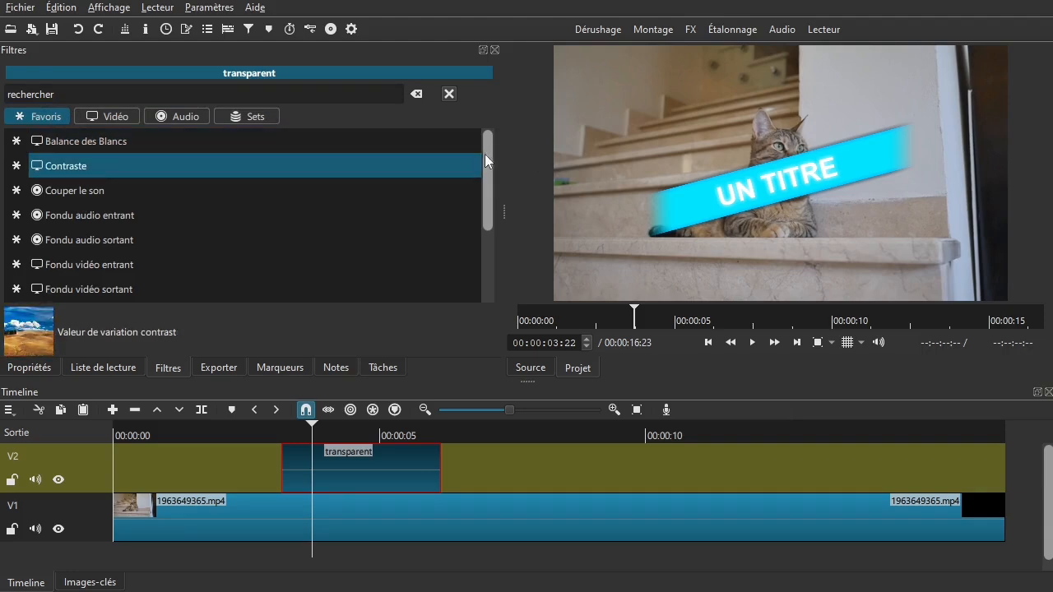
left_click_drag(485, 154, 488, 258)
left_click(196, 244)
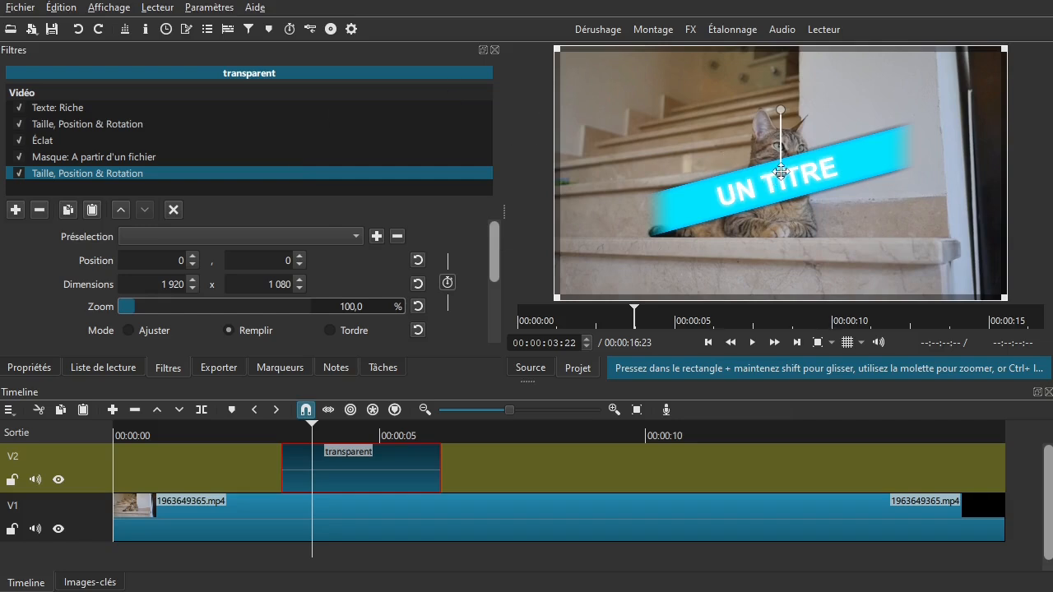
- Try shrinking the masked title to 889 x 500 at position 462, 281 with the new filter, and reset its dimensions and position
left_click_drag(781, 172, 796, 195)
left_click_drag(1019, 70, 776, 206)
left_click_drag(670, 271, 778, 171)
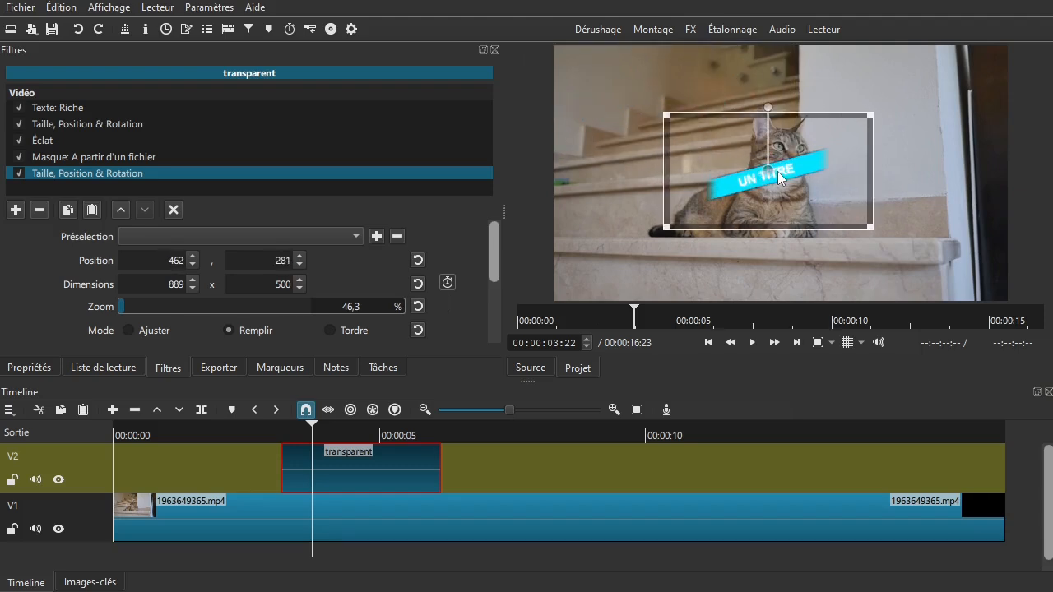
left_click(418, 284)
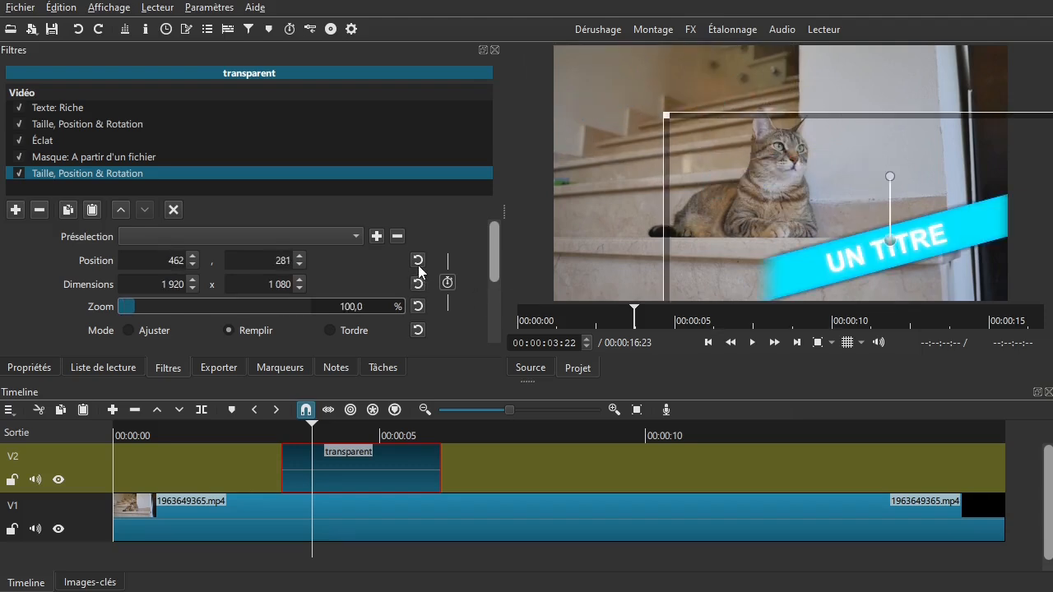
left_click(418, 261)
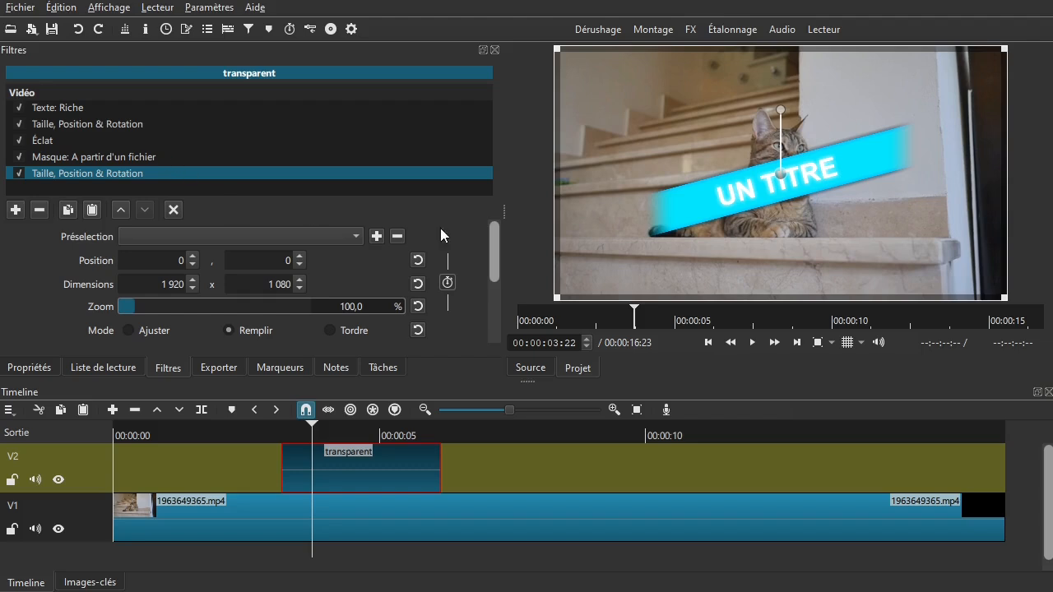
- Keyframe the mask filter's Seuil from 0 % at 00:00:03:10 to 57,06 % at 00:00:03:22 so the title wipes in
left_click_drag(264, 470, 291, 465)
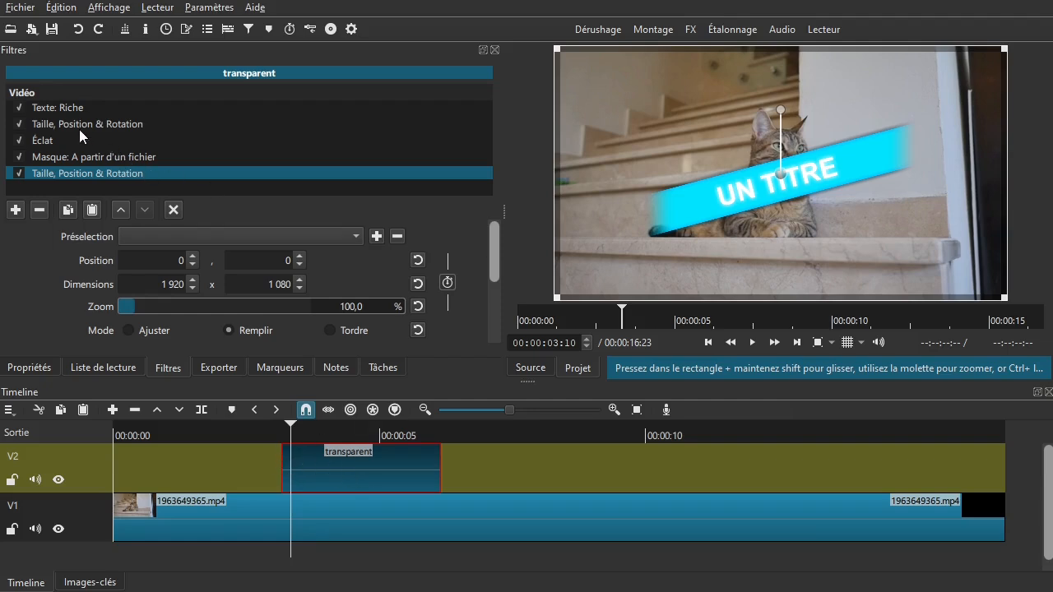
left_click(63, 157)
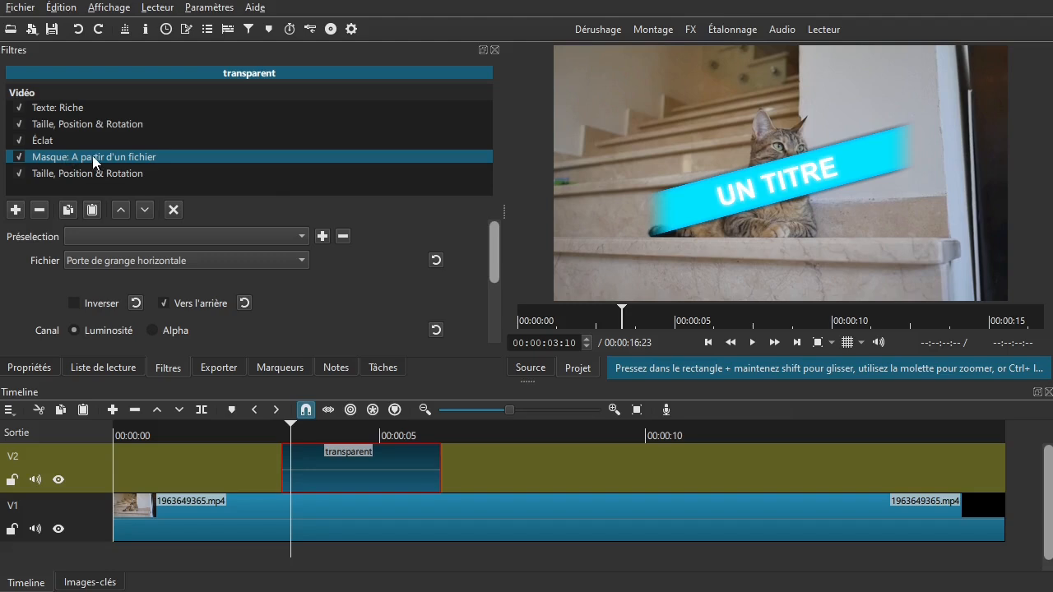
left_click_drag(492, 239, 485, 278)
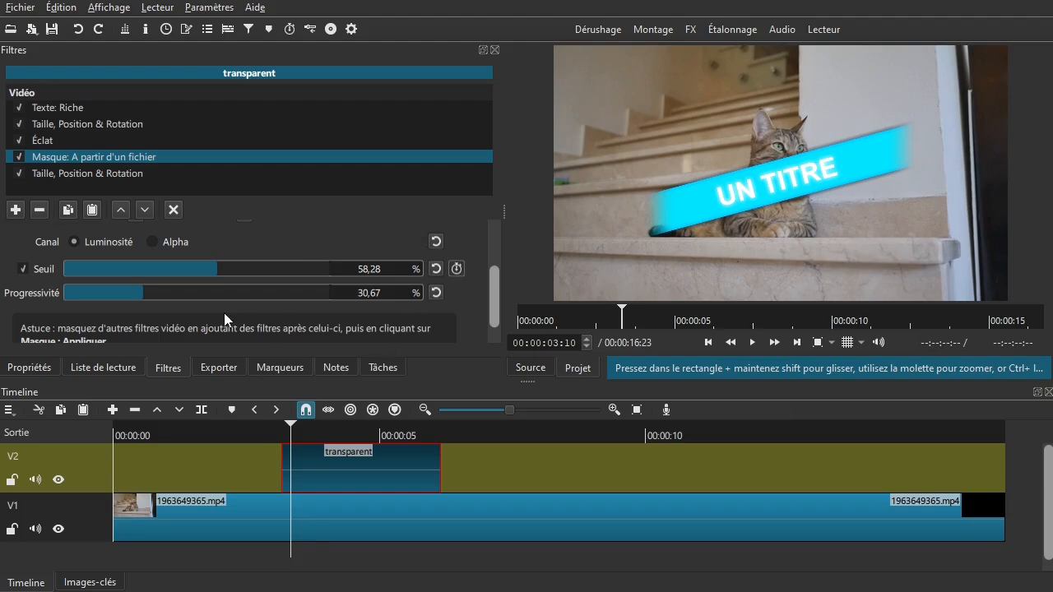
left_click_drag(212, 270, 46, 280)
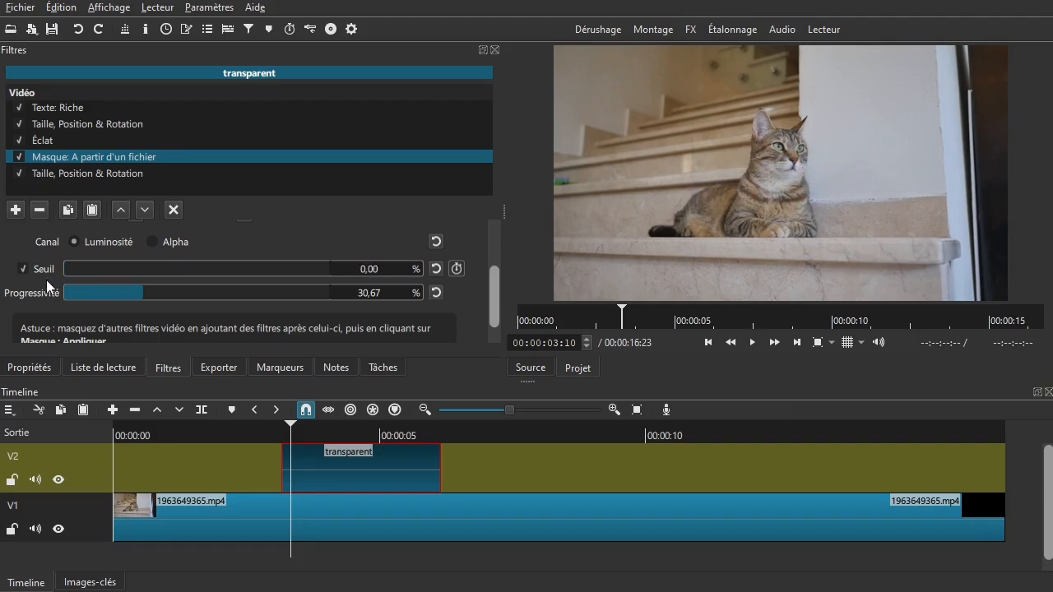
left_click(457, 270)
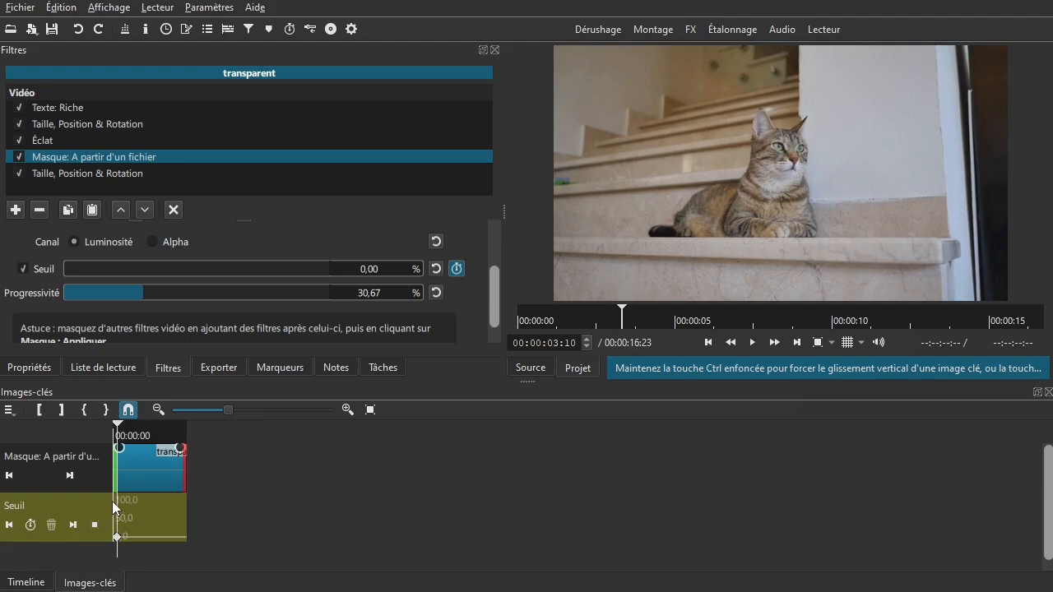
left_click_drag(117, 548, 129, 528)
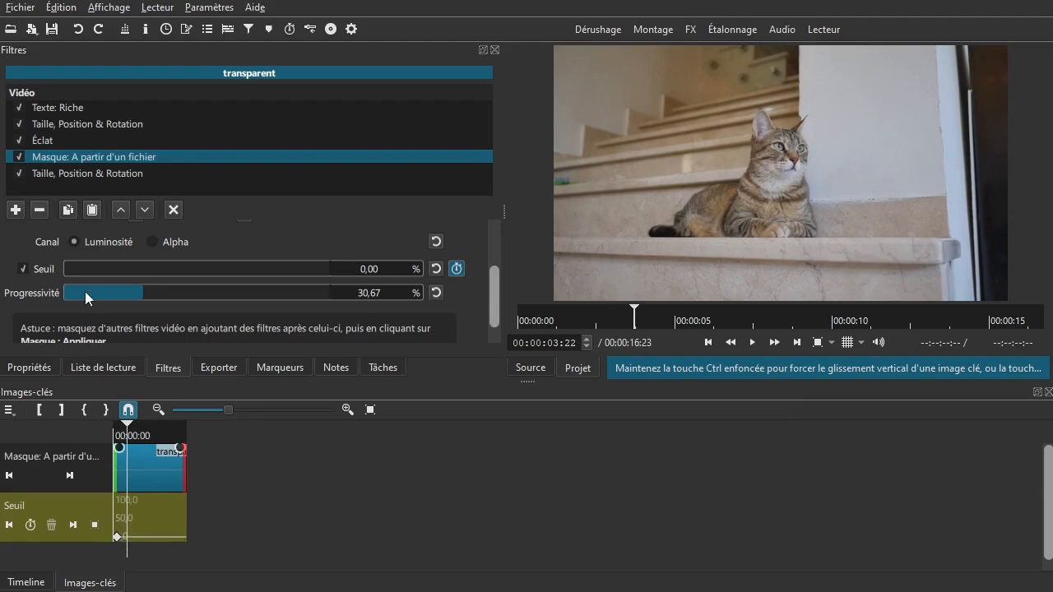
left_click_drag(75, 273, 217, 273)
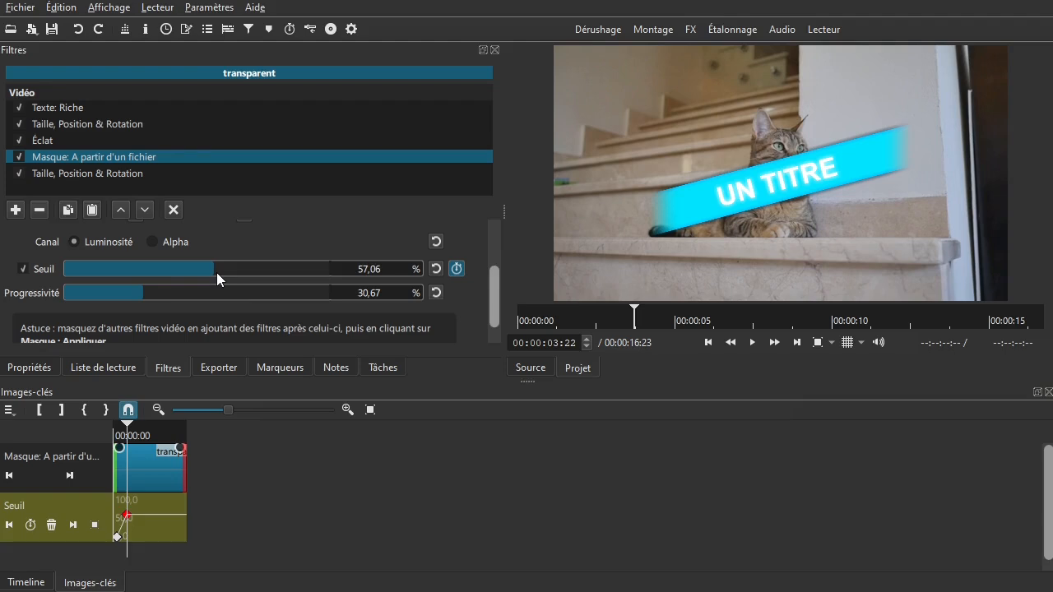
- Add a Seuil keyframe holding 57,06 % at 00:00:05:21 and another at 0 % near the title clip's end
left_click_drag(129, 547, 175, 547)
left_click_drag(176, 546, 175, 544)
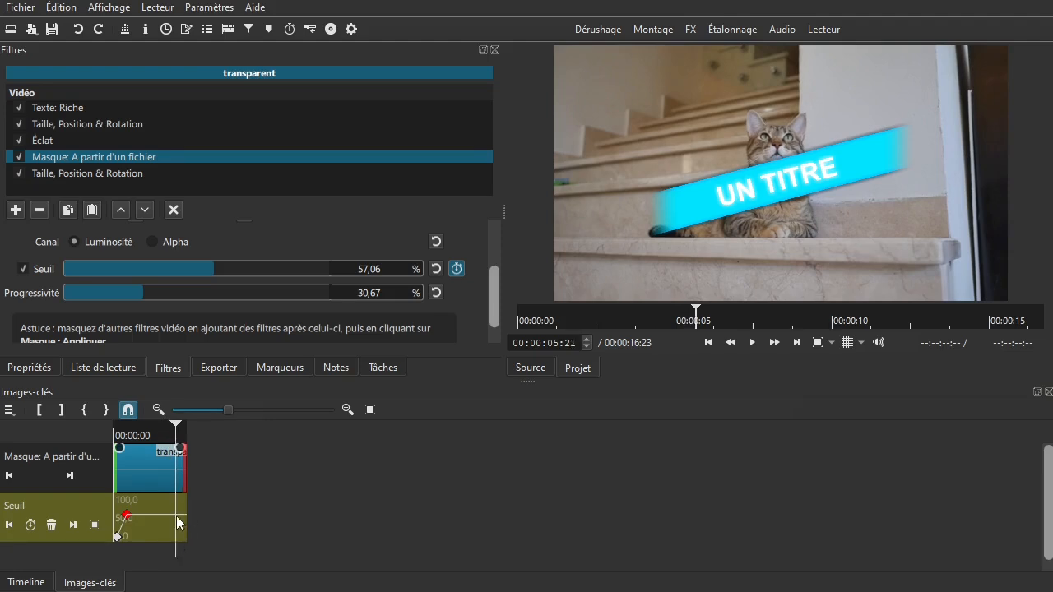
left_click(28, 527)
left_click(184, 547)
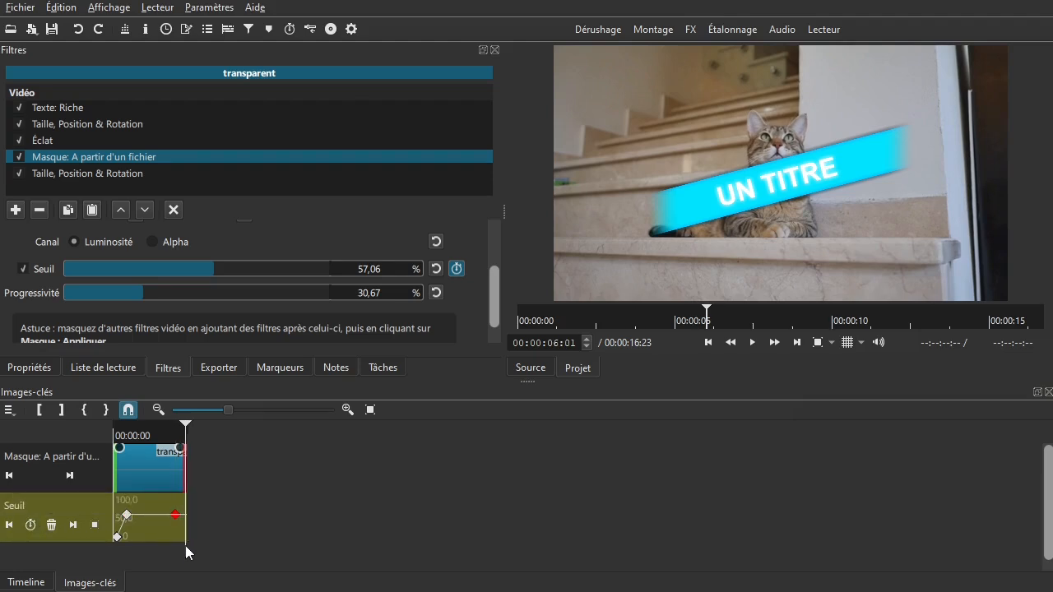
left_click_drag(226, 271, 35, 263)
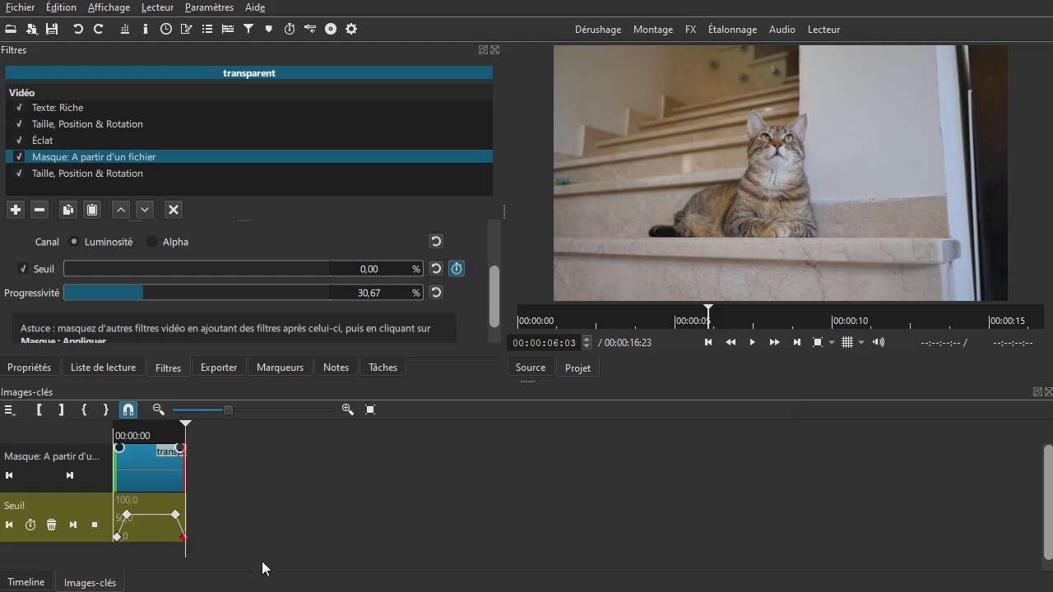
- Play the title section in the timeline to preview the mask's opening and closing animation
left_click(25, 582)
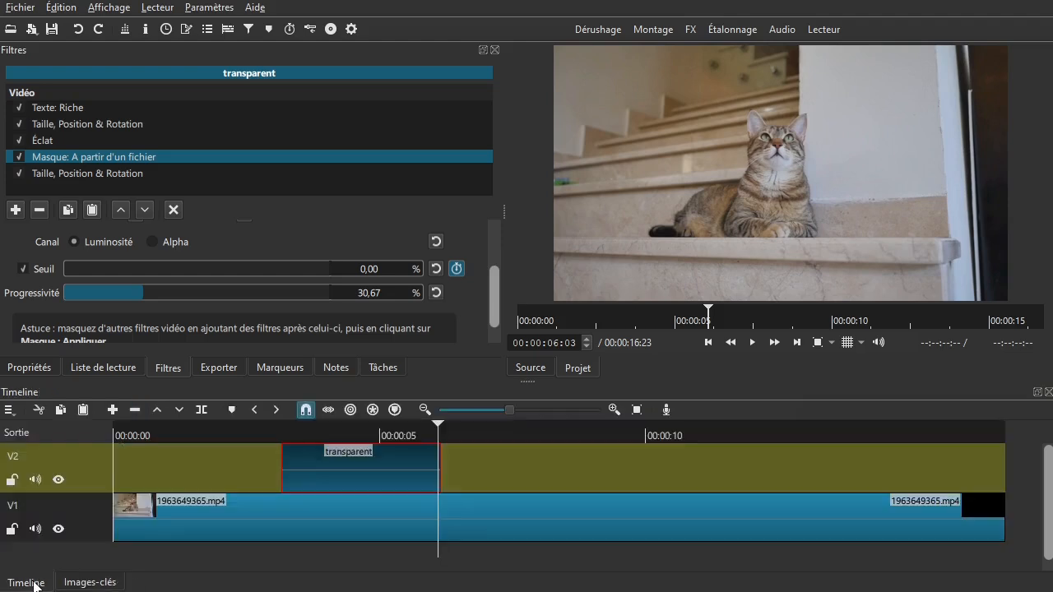
left_click(242, 466)
key("space")
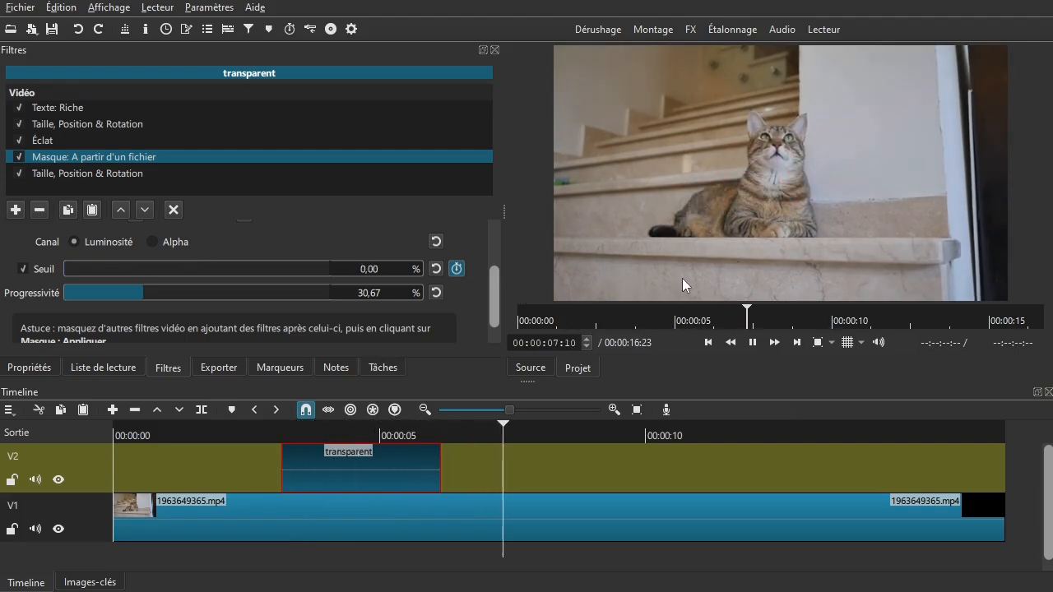
key("space")
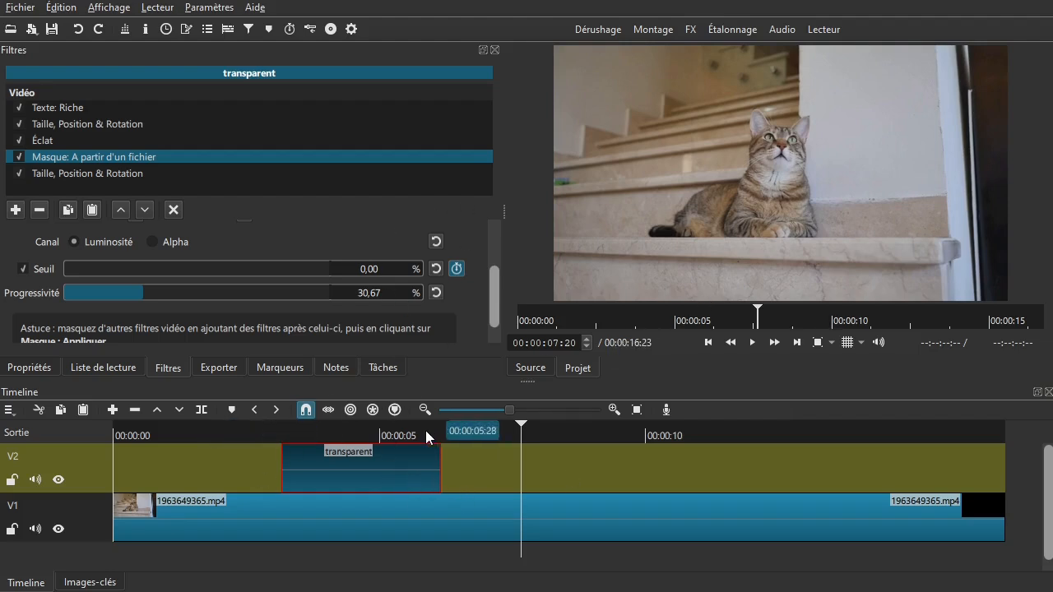
- Delete all Seuil keyframes from the mask filter with the playhead at 00:00:04:07
left_click(338, 434)
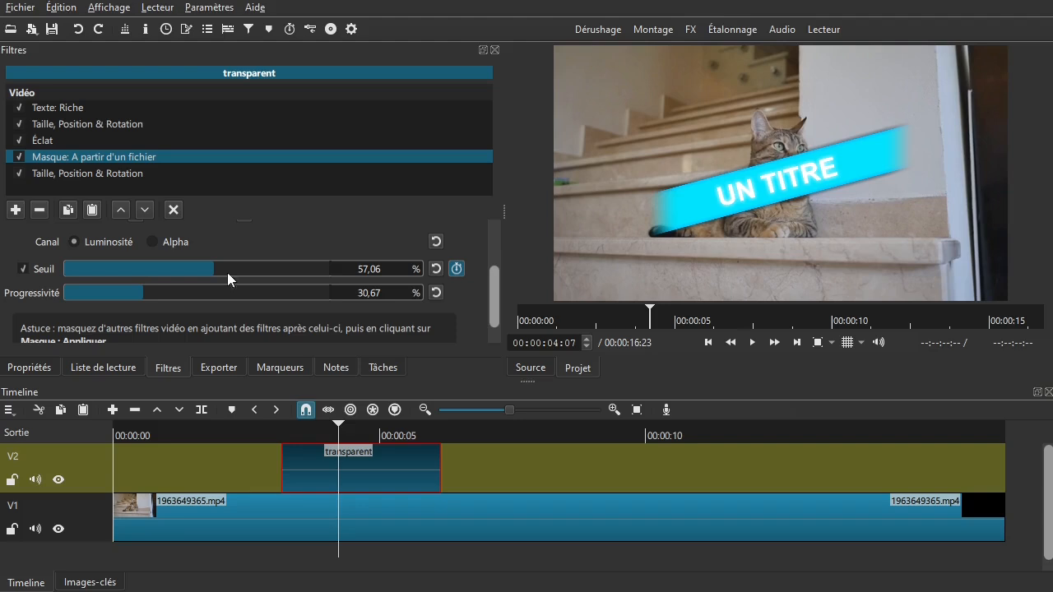
left_click(455, 269)
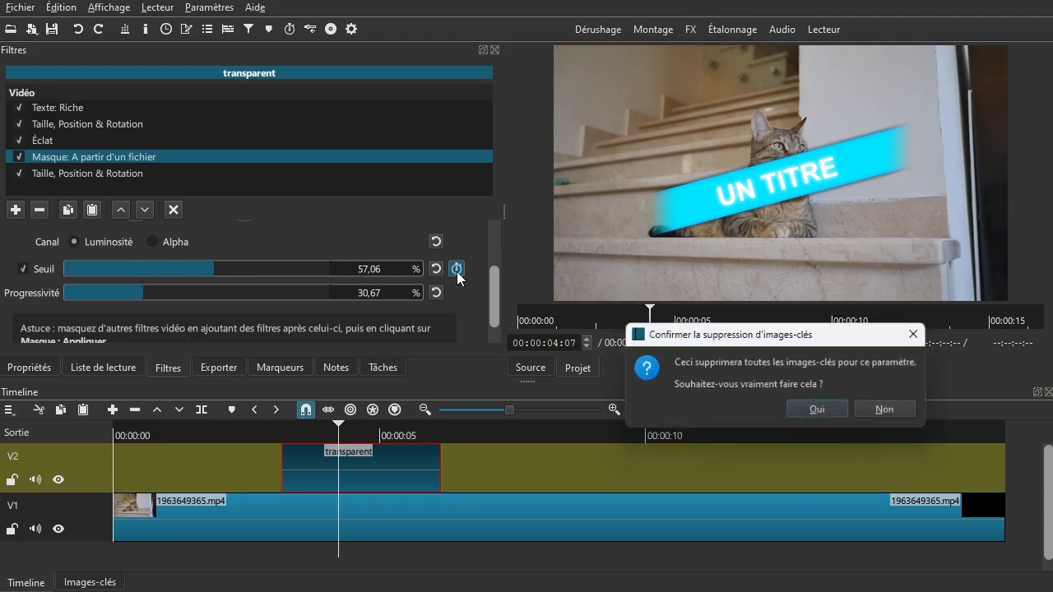
left_click_drag(695, 334, 494, 219)
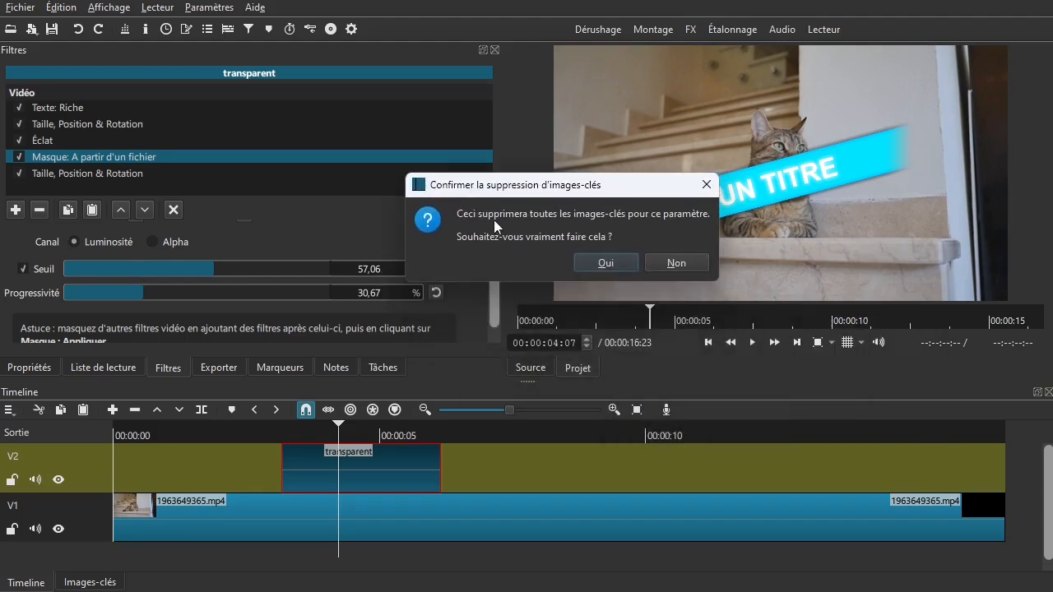
left_click(606, 263)
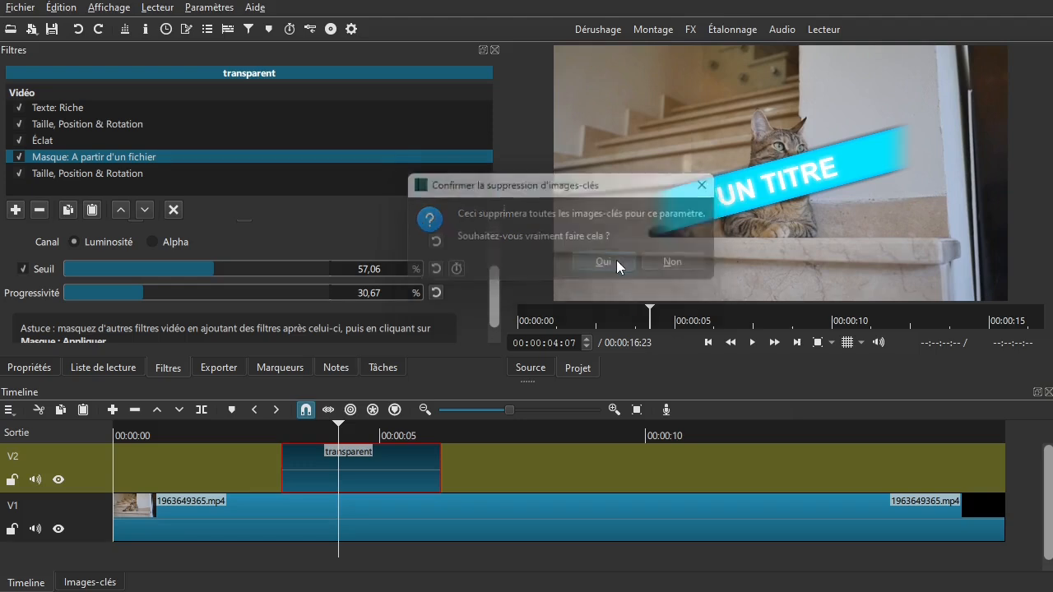
- Check the mask filter's keyframe track and play the title section without its animation
left_click(80, 585)
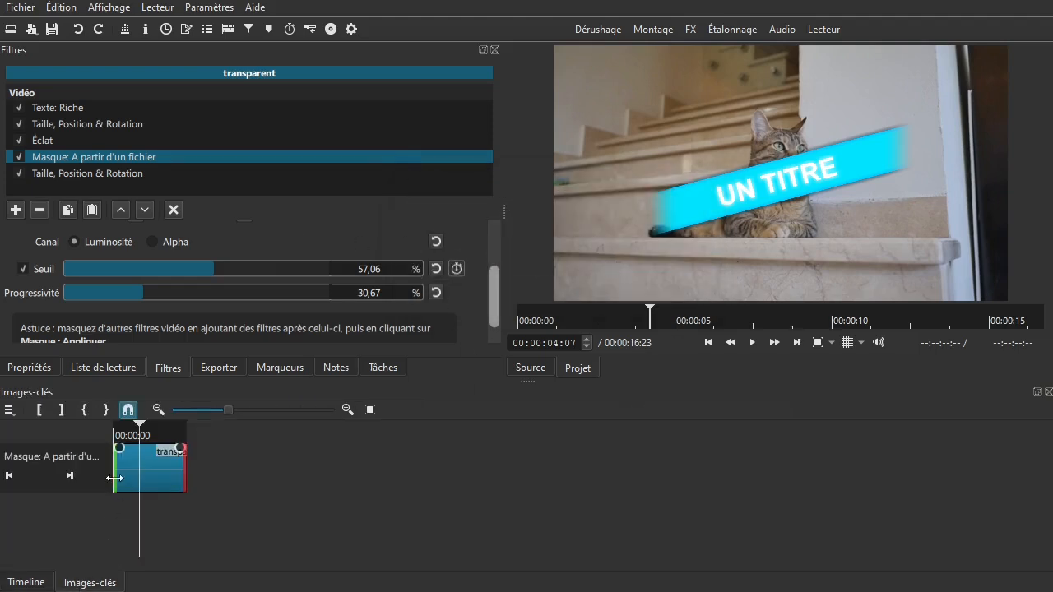
left_click(15, 585)
left_click(269, 455)
key("space")
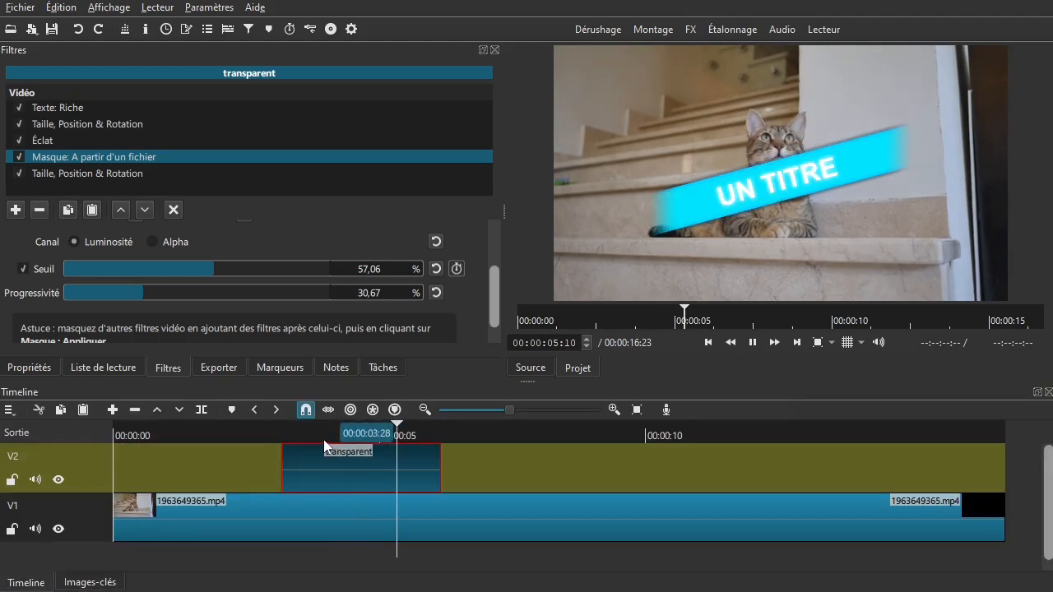
key("space")
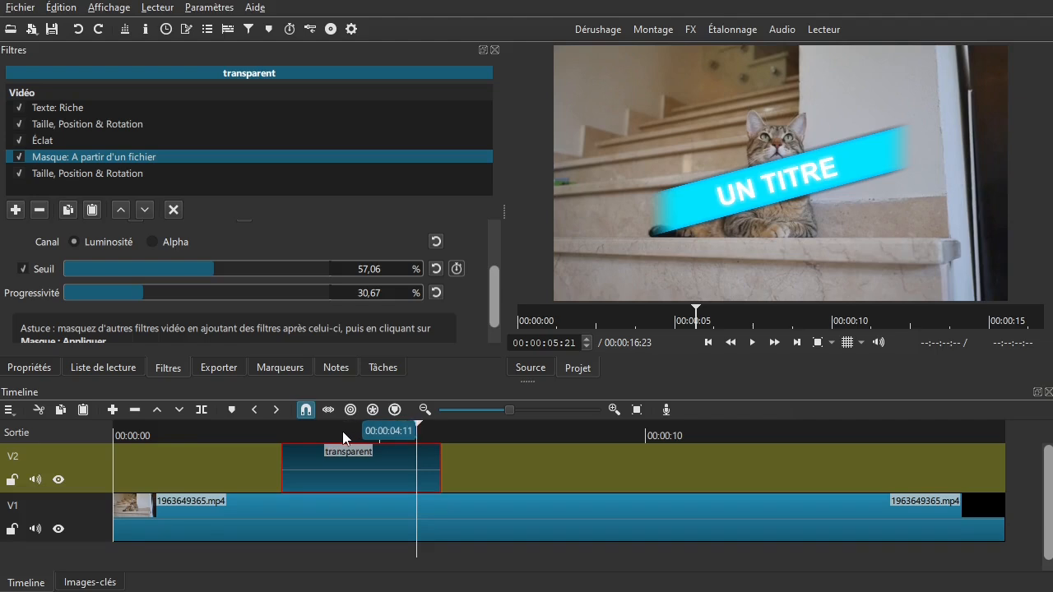
- Examine each filter in the title clip's stack in turn, and view the list of available generators
left_click(131, 173)
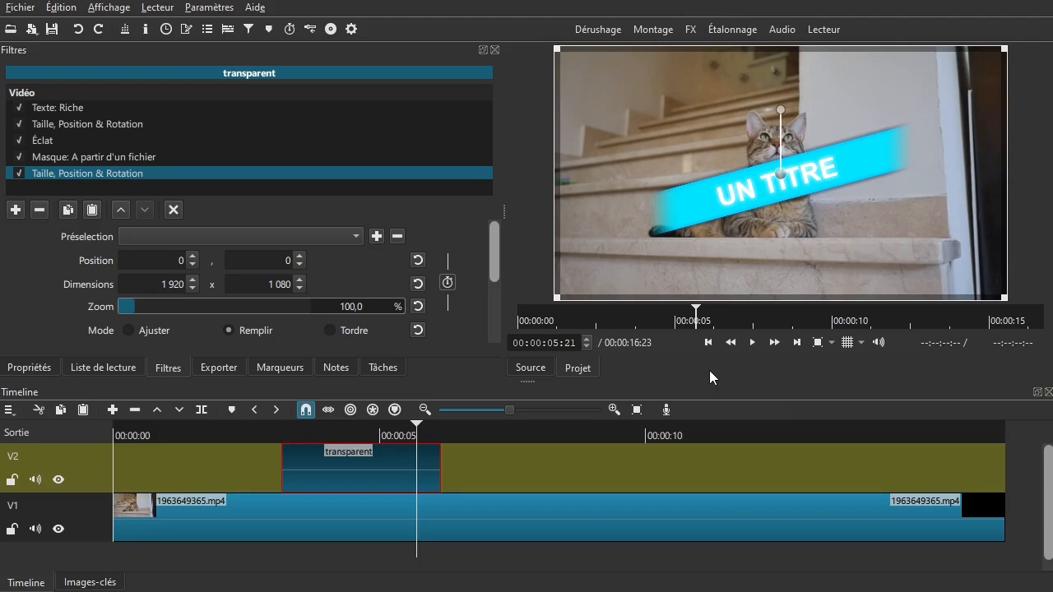
left_click(56, 108)
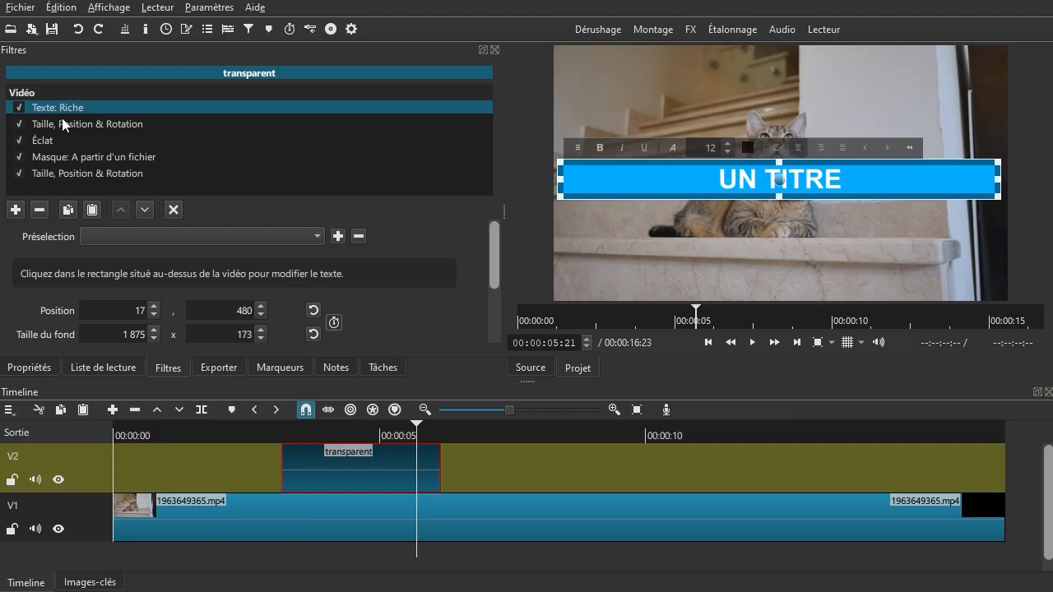
left_click(60, 123)
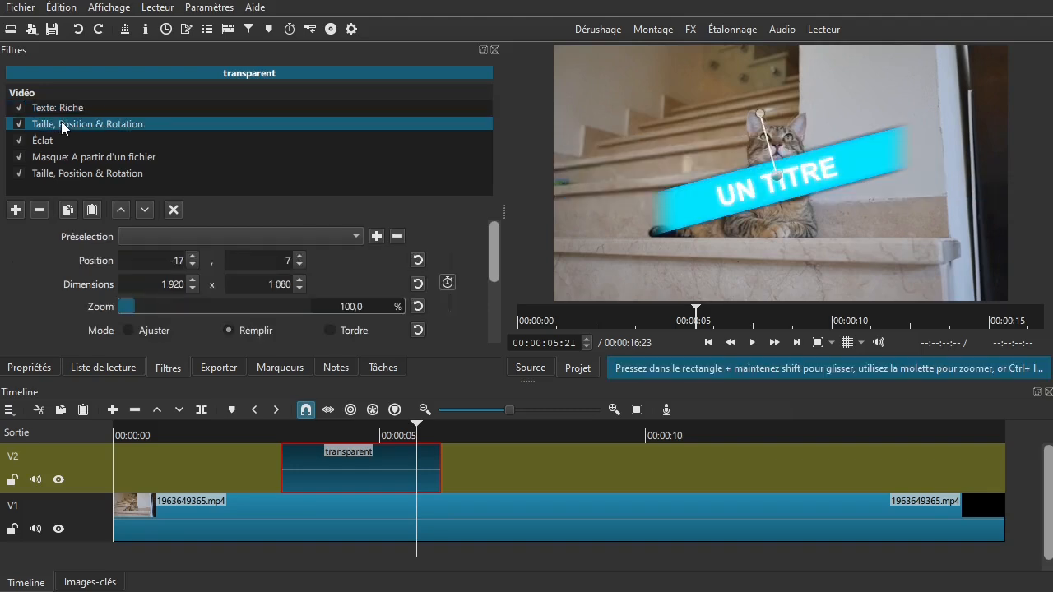
left_click(48, 140)
left_click(49, 157)
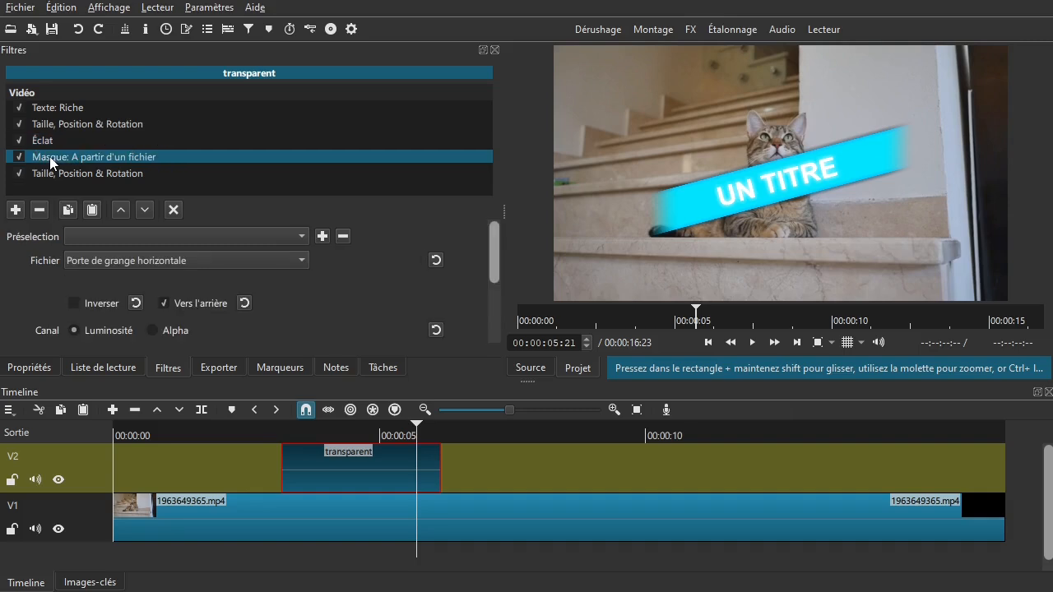
left_click(46, 174)
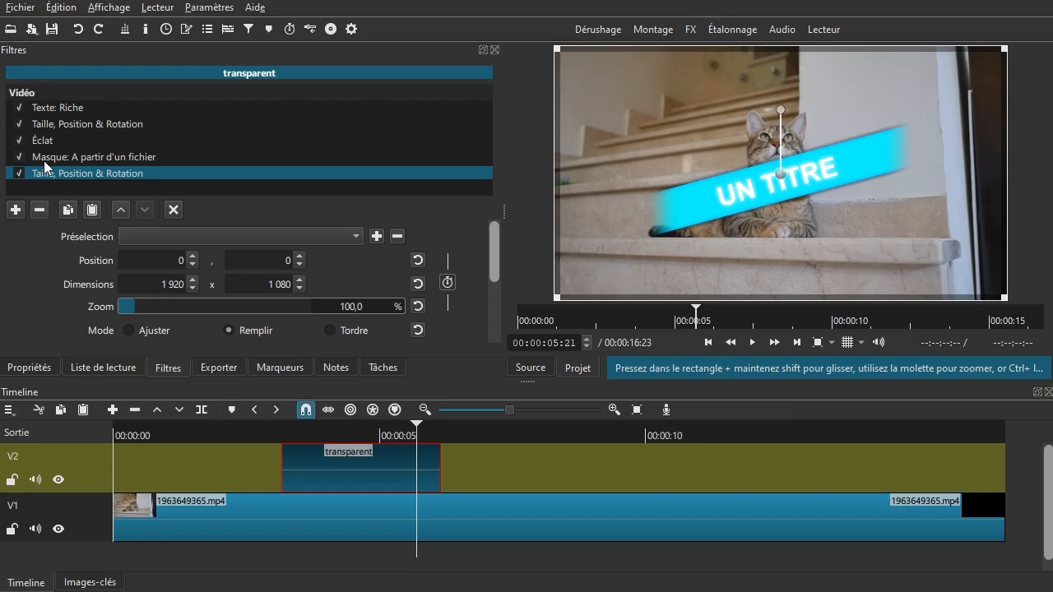
left_click(32, 29)
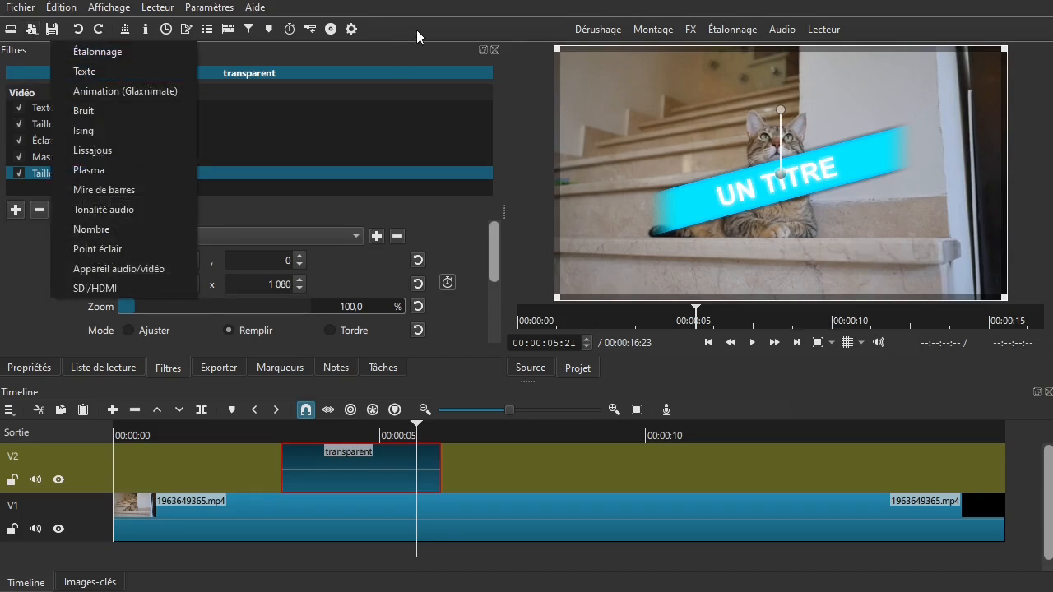
left_click(461, 20)
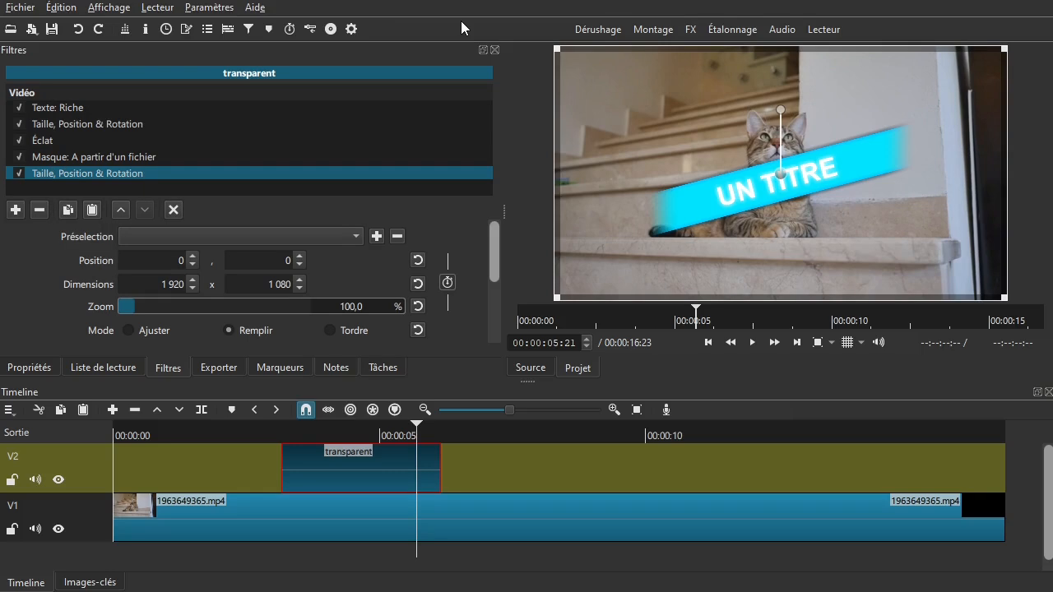
- Remove the "Texte: Riche" filter from the title clip and select the last "Taille, Position & Rotation" filter
left_click(77, 105)
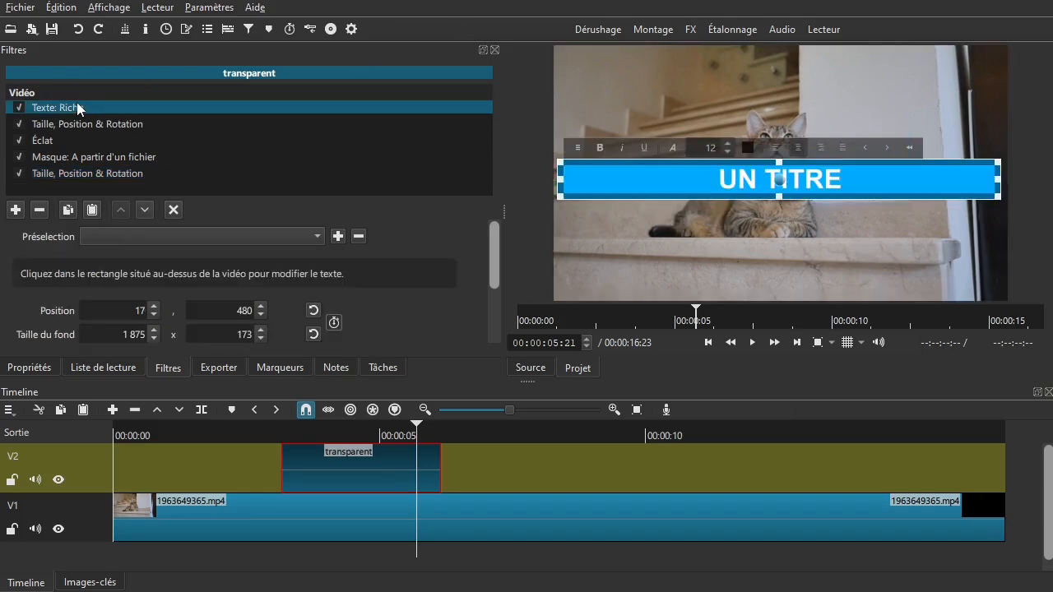
left_click(39, 212)
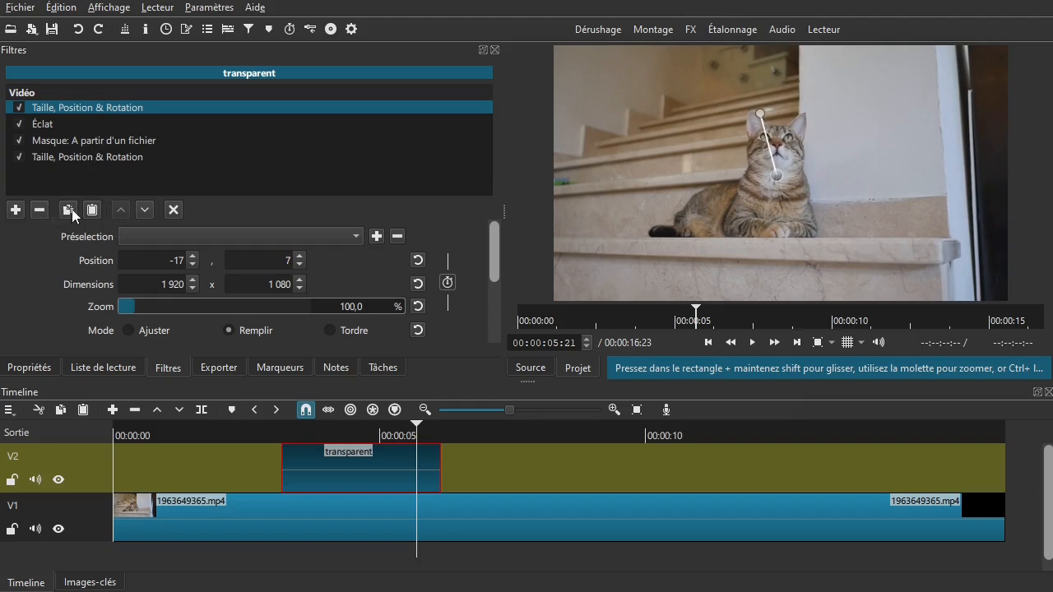
left_click(87, 155)
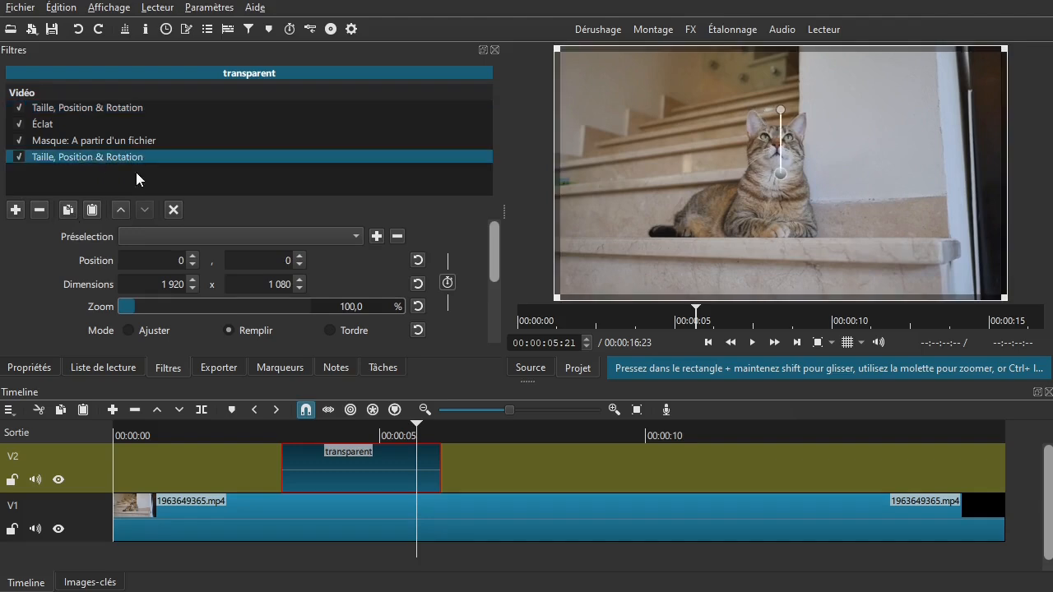
- Save the title clip's remaining filters as a filter set named "KG_16_9_1920_1080_Effet_de_titrage_01"
left_click(69, 211)
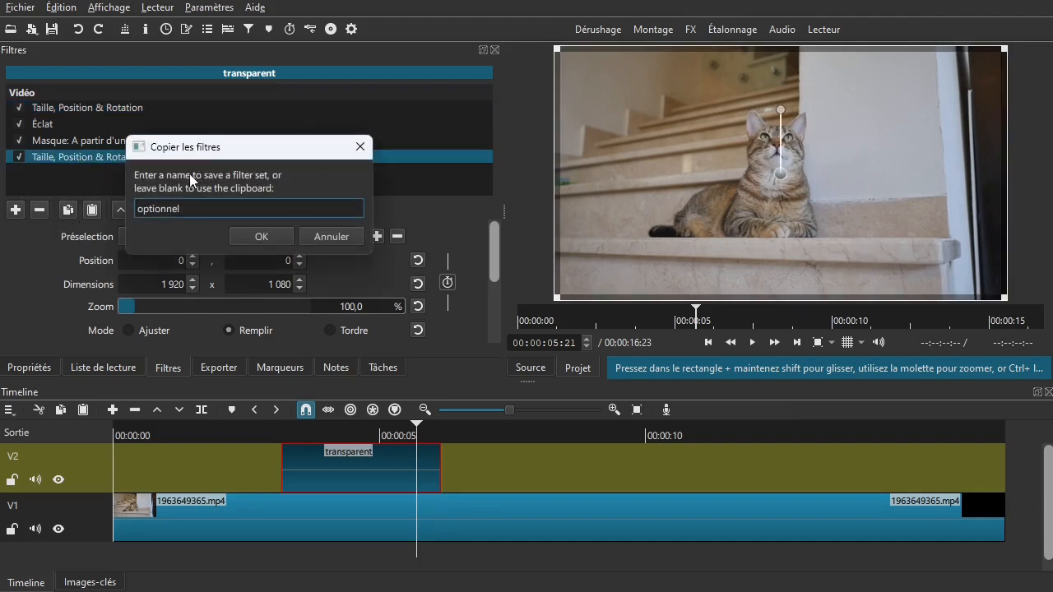
left_click_drag(225, 145, 613, 156)
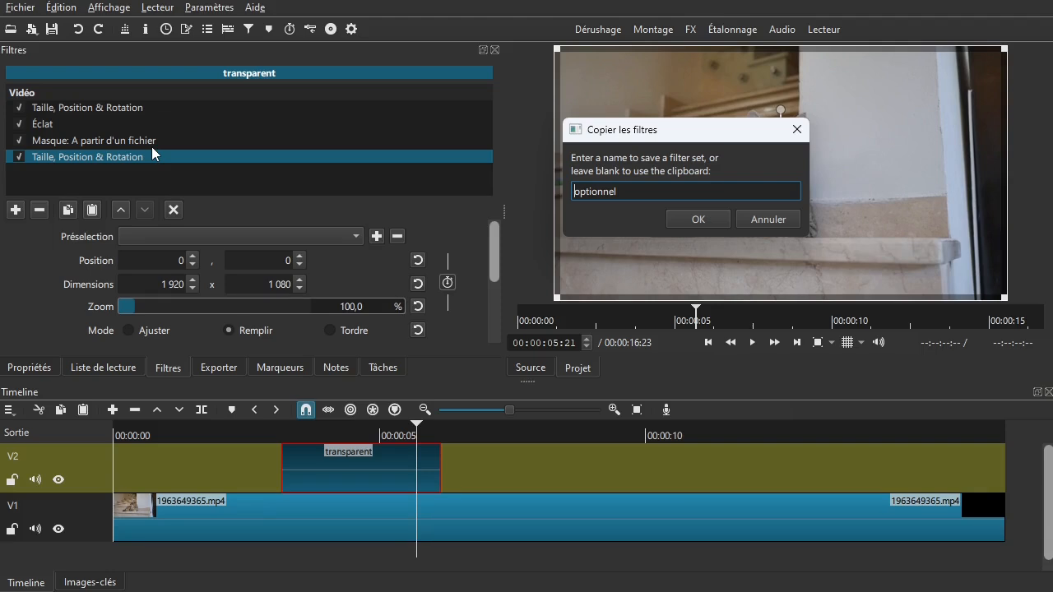
type("KG_16_9_1920_105")
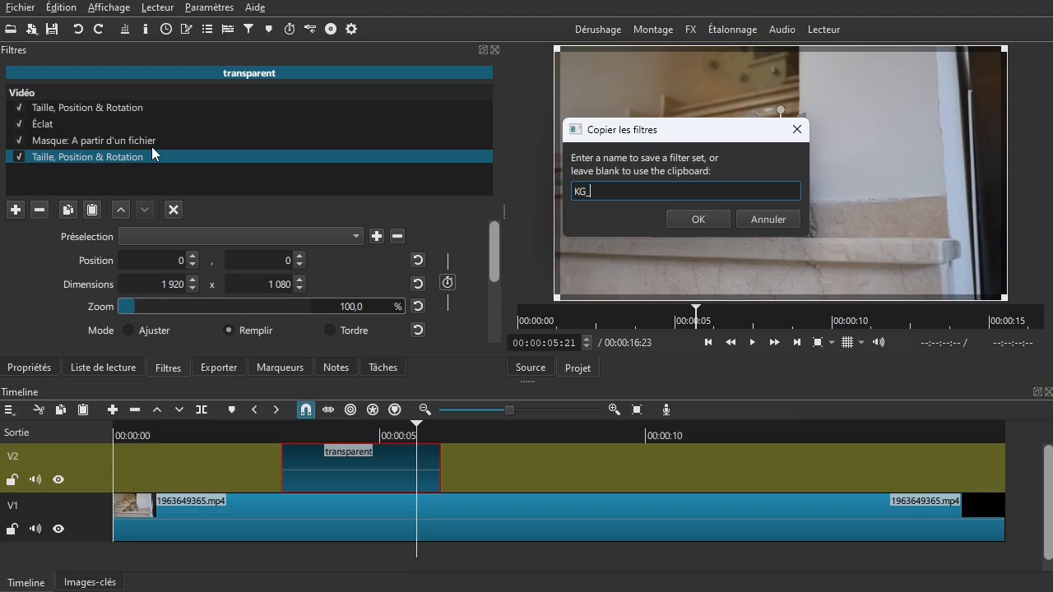
type("16_9_1920_1080_Effet_e_tritrage_")
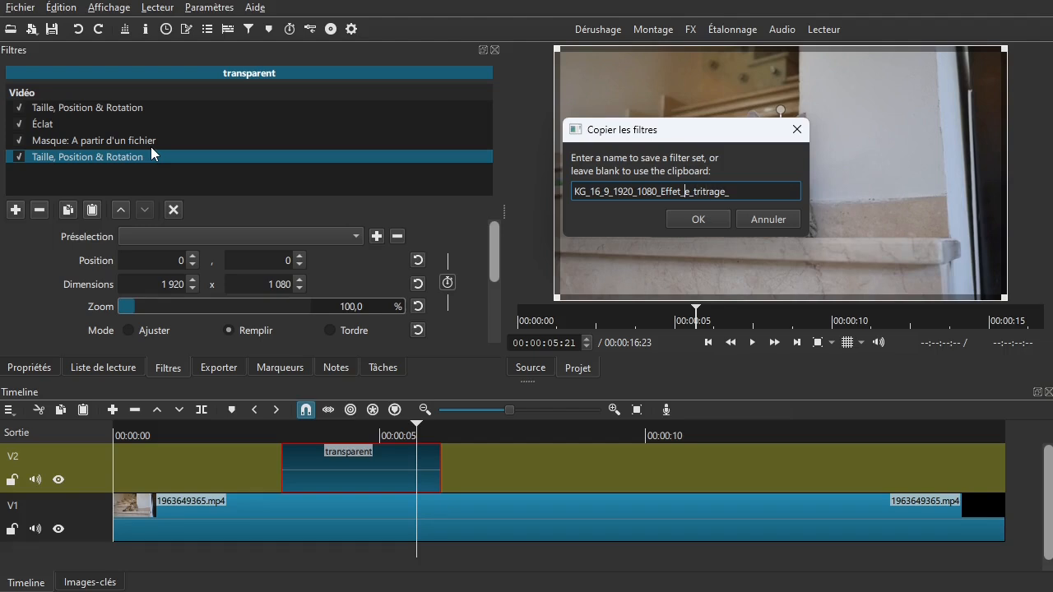
type("d")
type("01")
key("Delete")
left_click(712, 215)
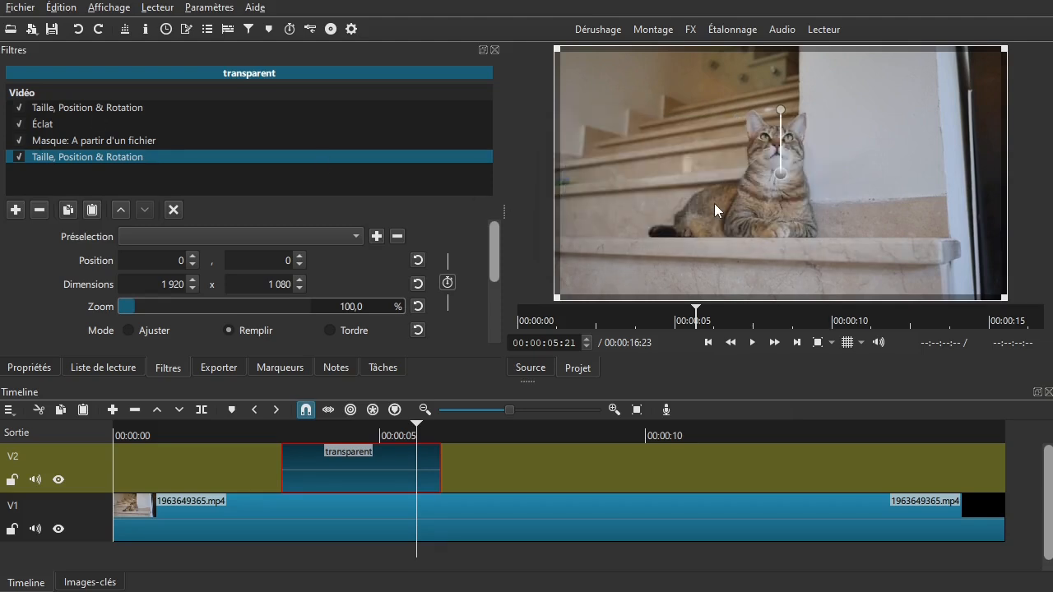
- Delete the title clip from track V2 and the 1963649365.mp4 clip from track V1
left_click(363, 458)
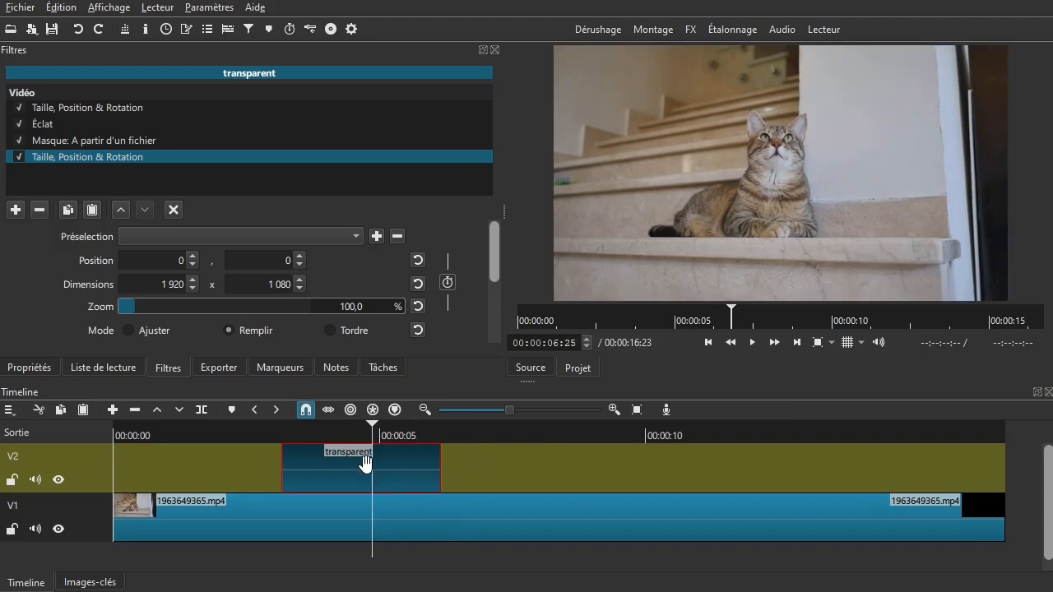
key("Delete")
left_click(404, 473)
left_click(194, 474)
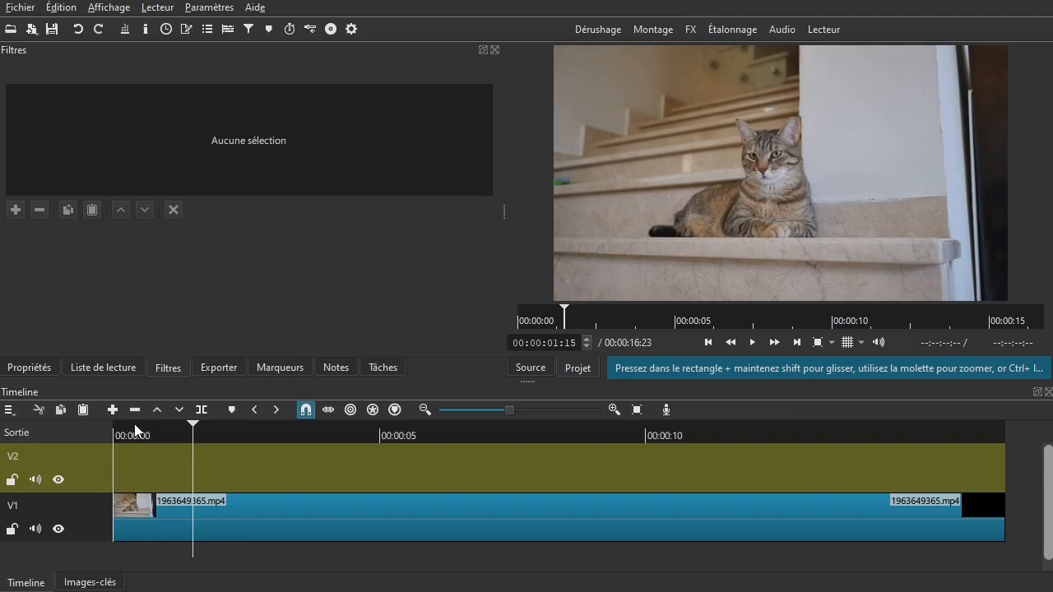
left_click(117, 367)
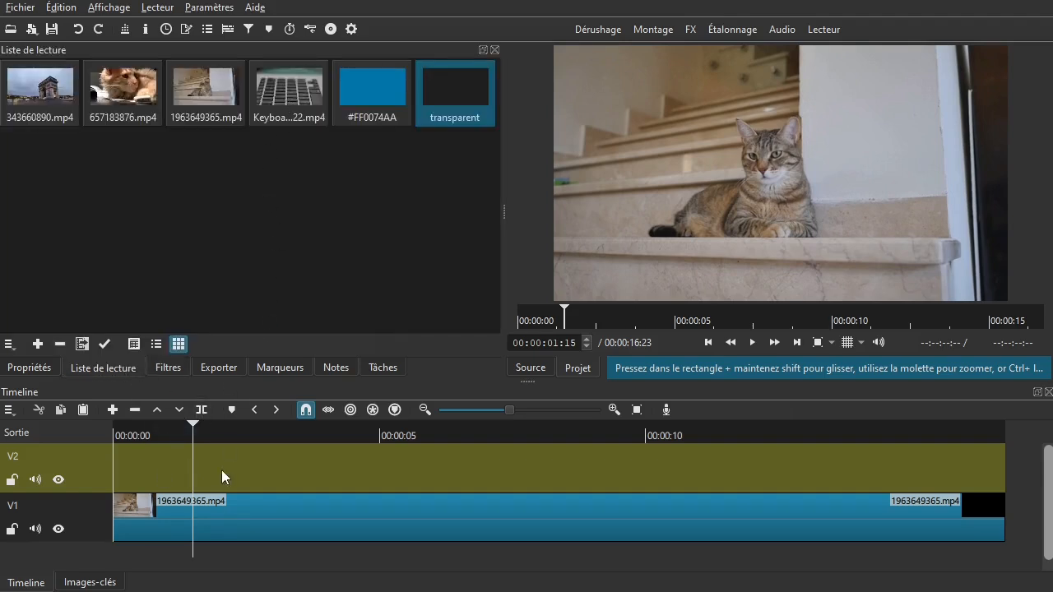
left_click(217, 521)
key("Delete")
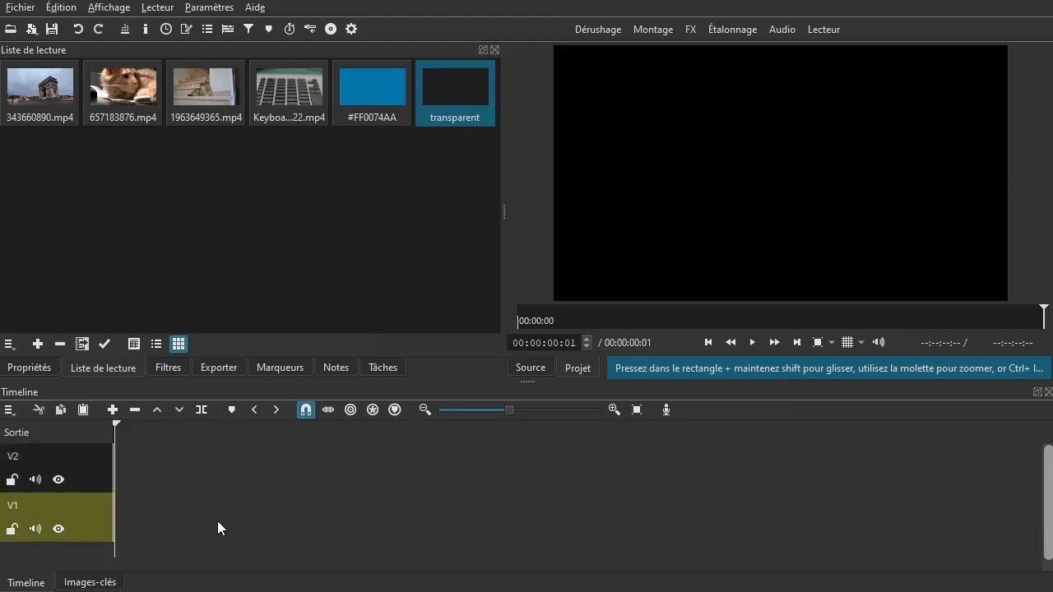
- Place 343660890.mp4 on track V1 and remove the gap before it so it starts at the timeline's beginning
left_click(69, 119)
left_click_drag(34, 107, 152, 514)
right_click(160, 517)
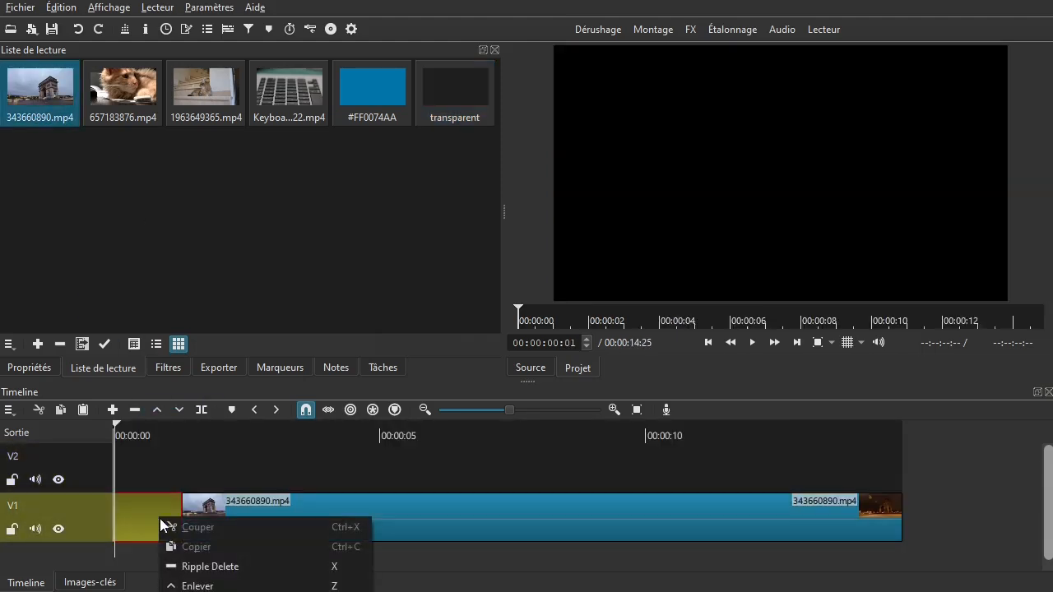
left_click(173, 566)
left_click(636, 410)
- Make V2 the current track and place the playhead at about 00:00:01:24
left_click_drag(195, 477, 301, 467)
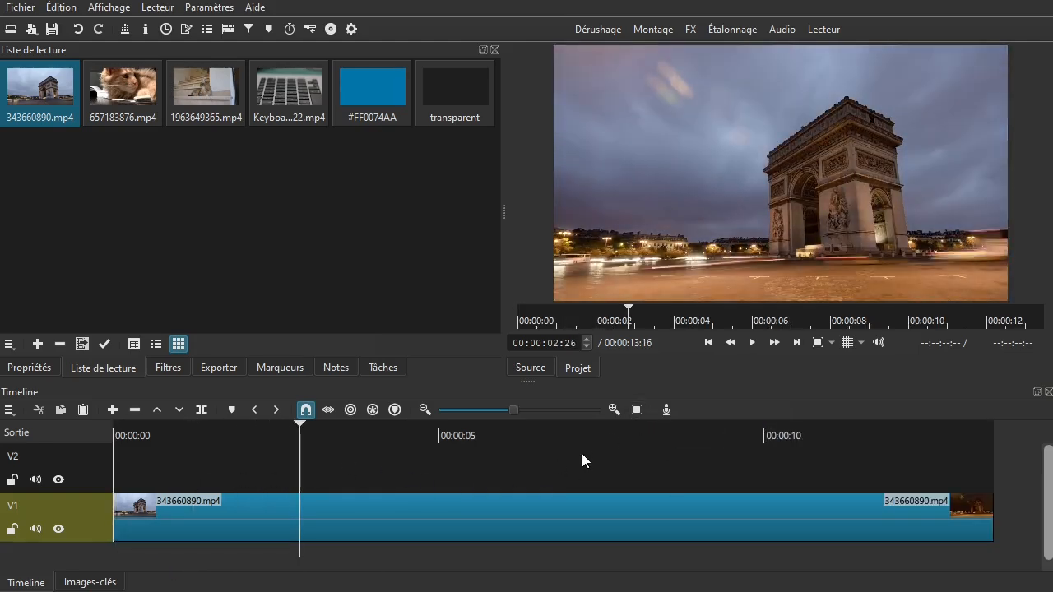
left_click(360, 452)
mouse_move(251, 449)
left_mouse_down()
mouse_move(271, 453)
mouse_move(233, 458)
left_mouse_up()
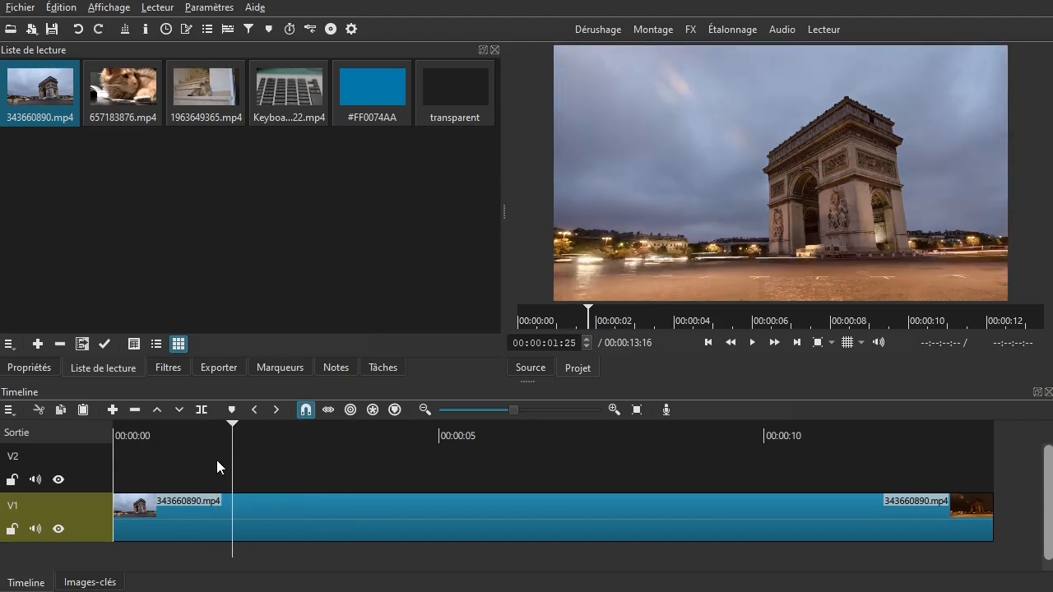
left_click(229, 460)
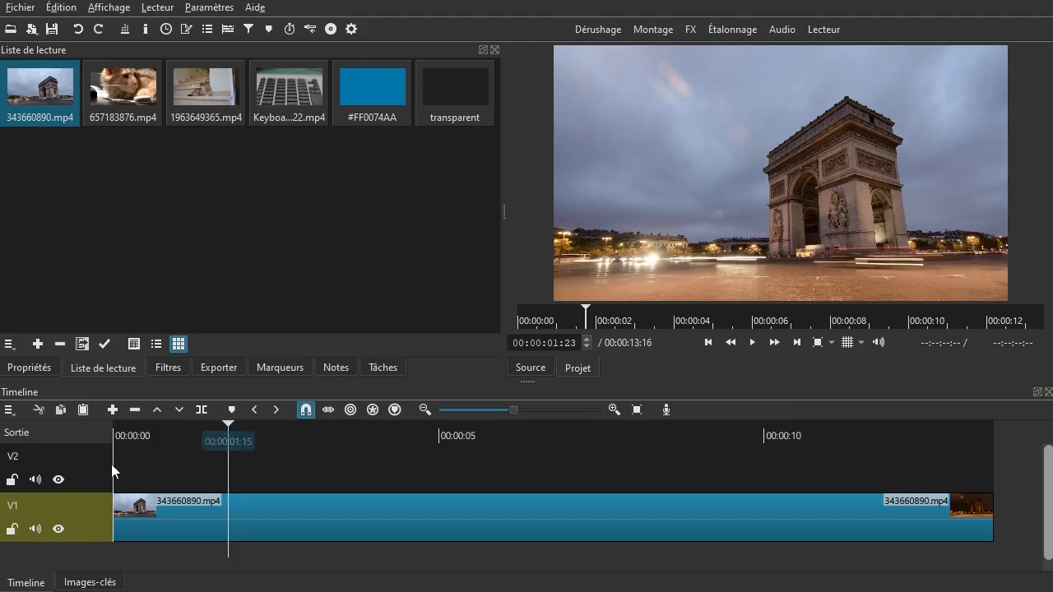
left_click(94, 480)
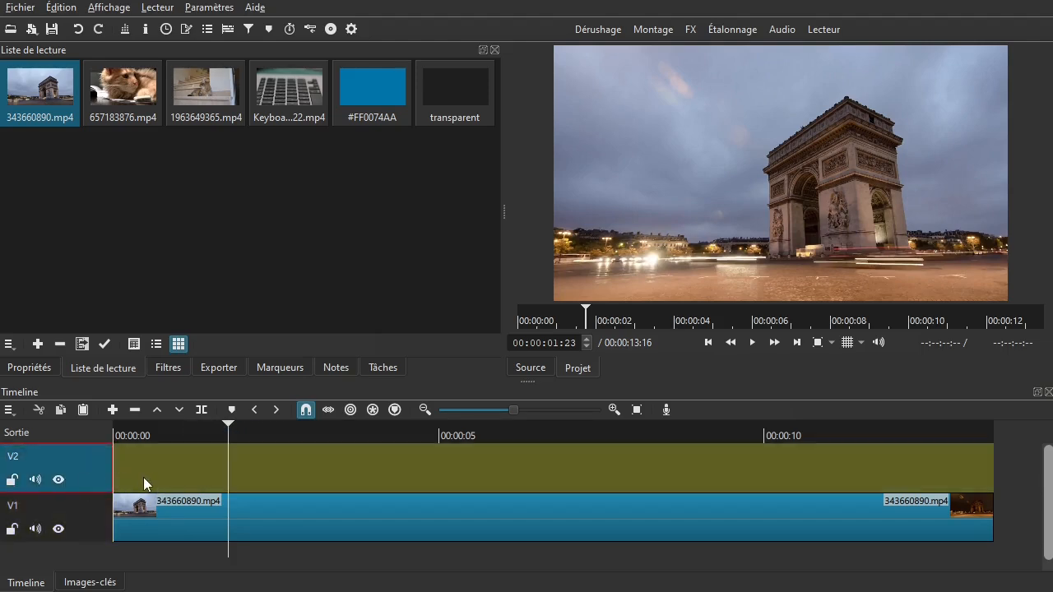
key("Left")
left_click(230, 466)
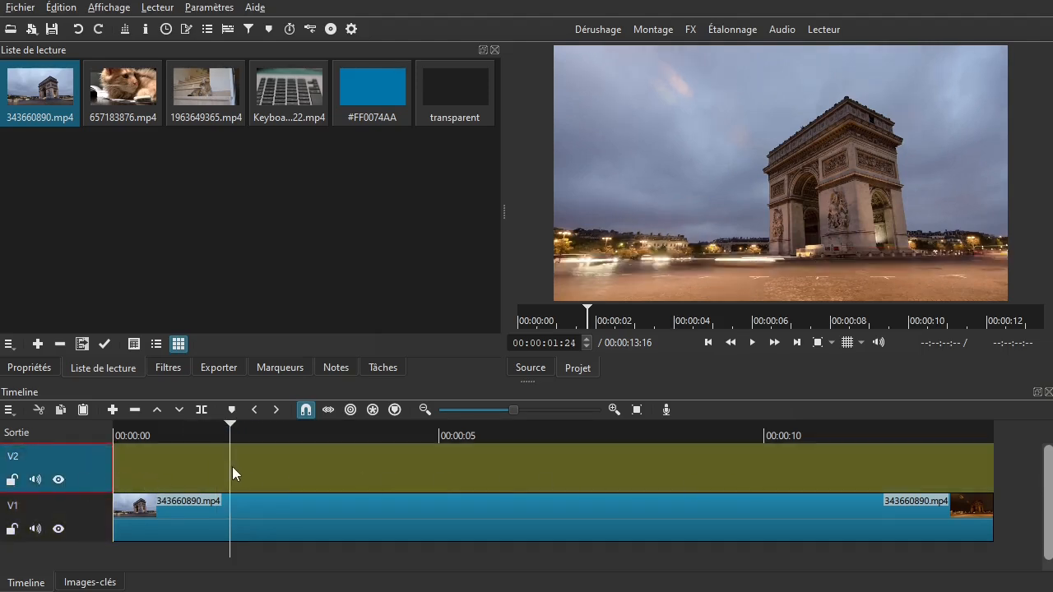
- Generate a rich text clip reading "MON TITRE" with a transparent background and add it to the timeline on V2
left_click(36, 29)
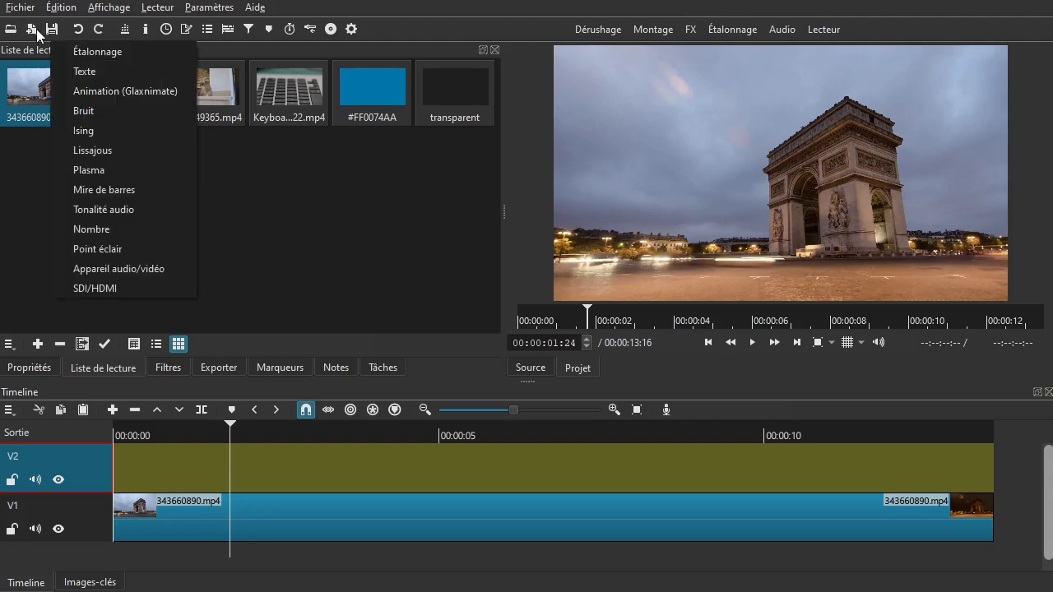
left_click(82, 72)
left_click(440, 324)
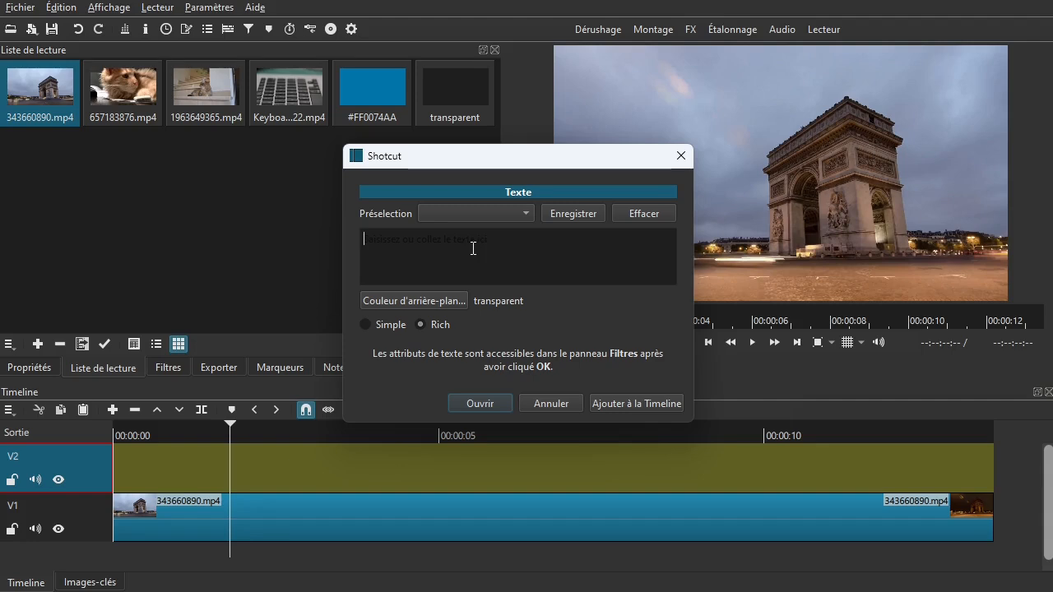
left_click(473, 248)
type("MON TITRE")
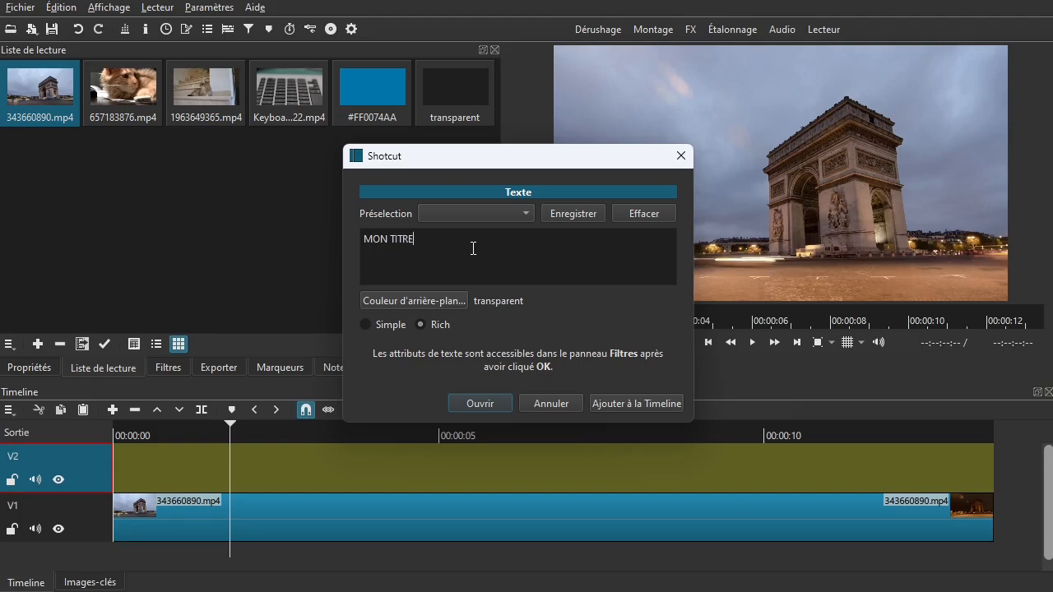
left_click(638, 403)
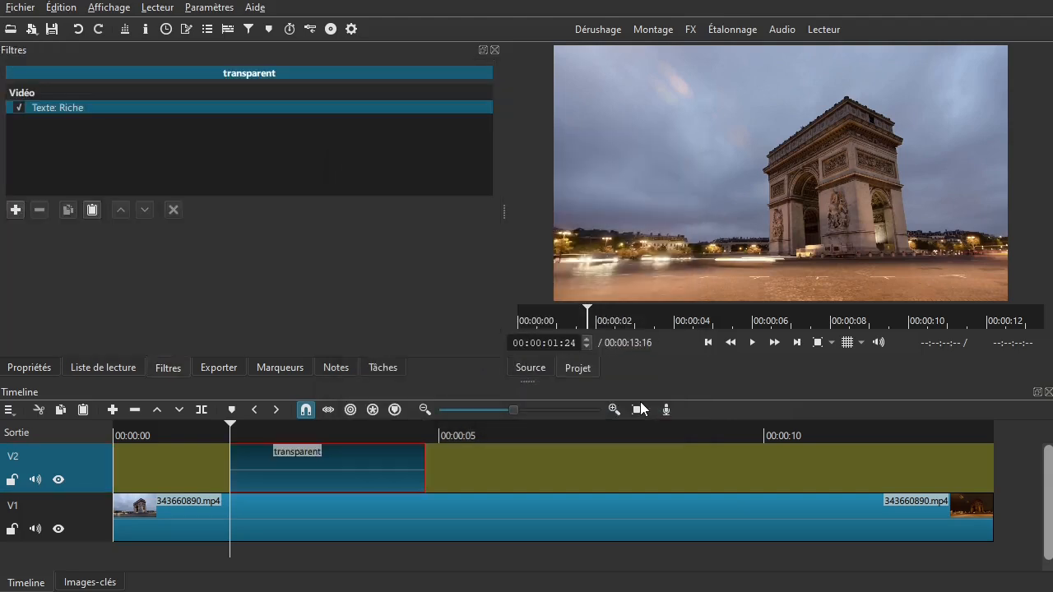
- Make the "MON TITRE" text bold
left_click_drag(265, 433, 303, 436)
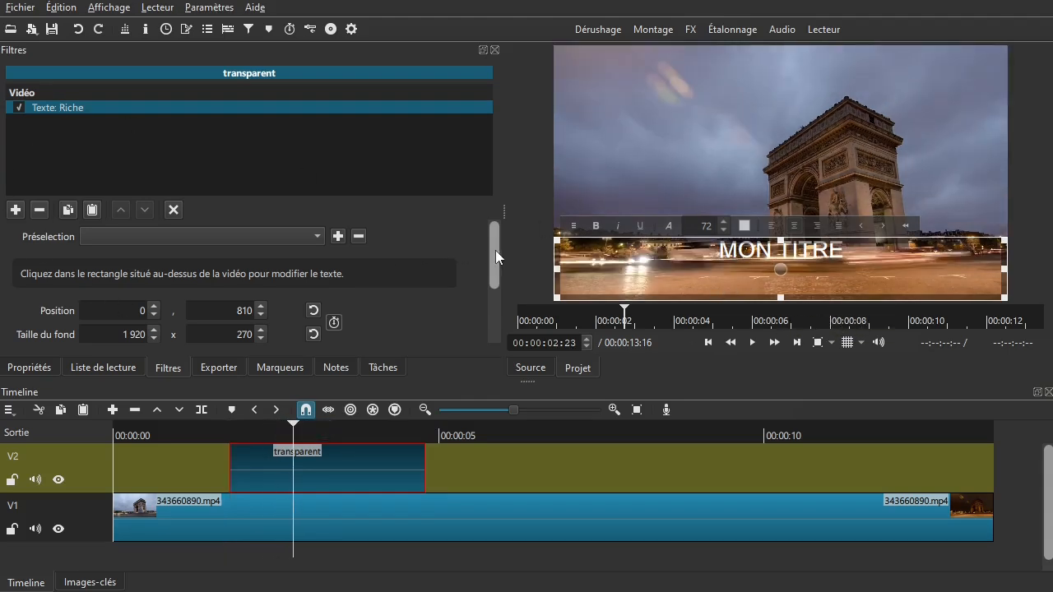
left_click_drag(858, 256, 696, 249)
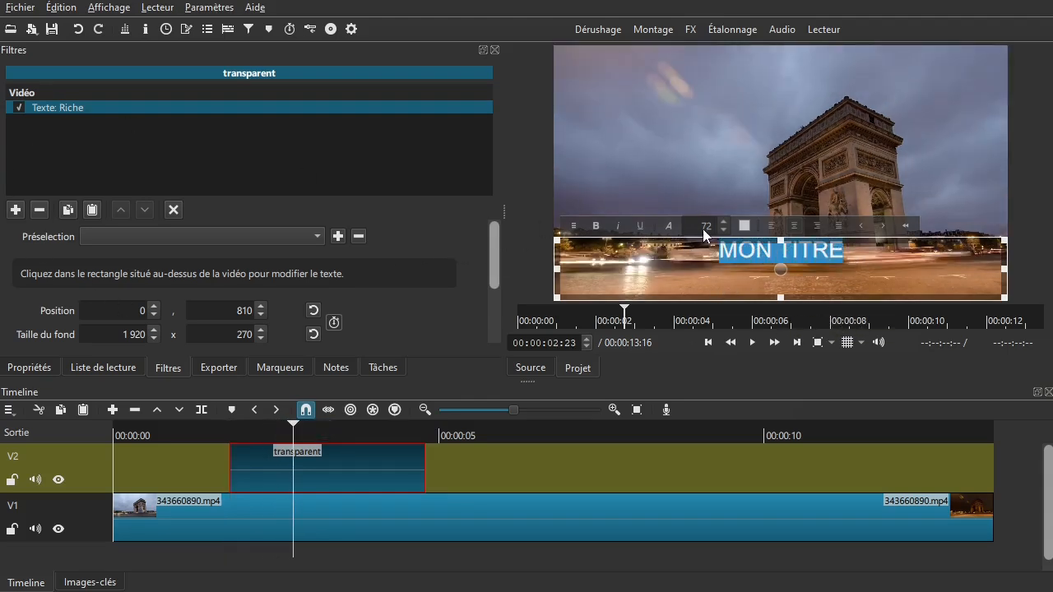
left_click(597, 227)
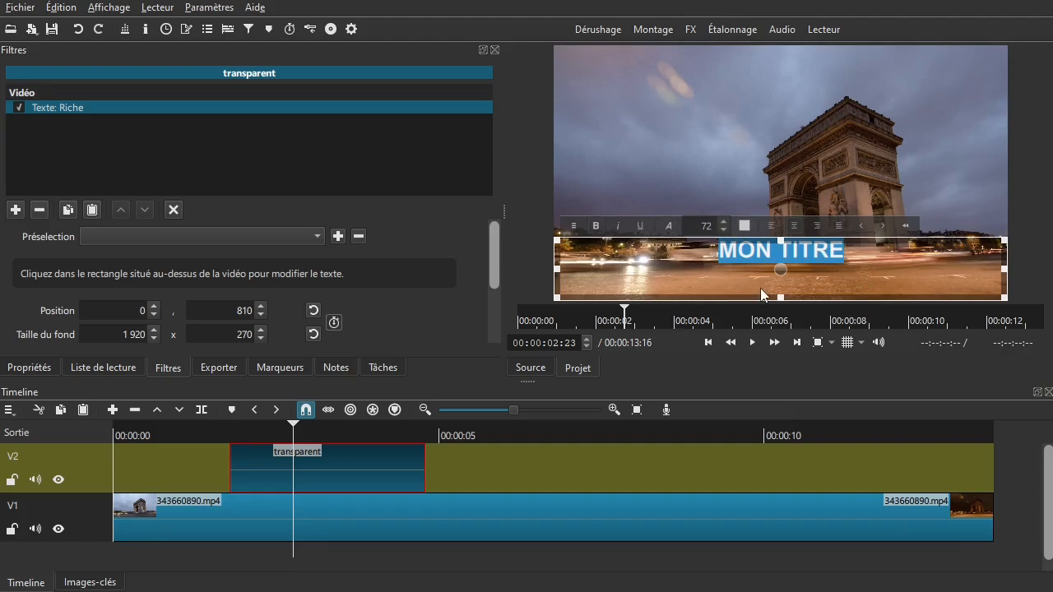
- Push the title slightly down in its text box, shrink the box to about 1920 x 145 and move it to about -3, 470
left_click(850, 250)
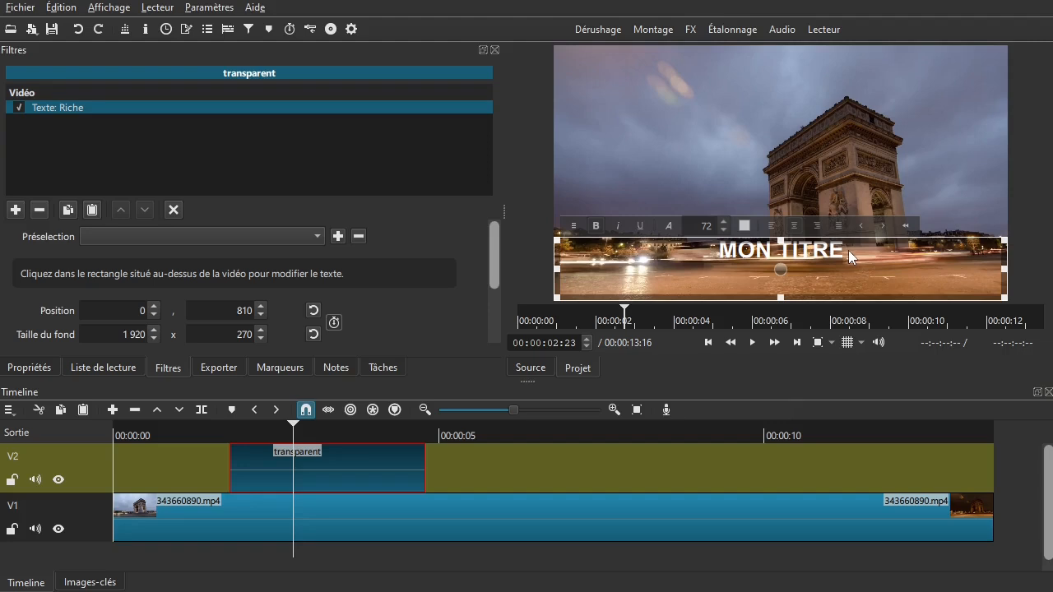
scroll(846, 251, "up", 1)
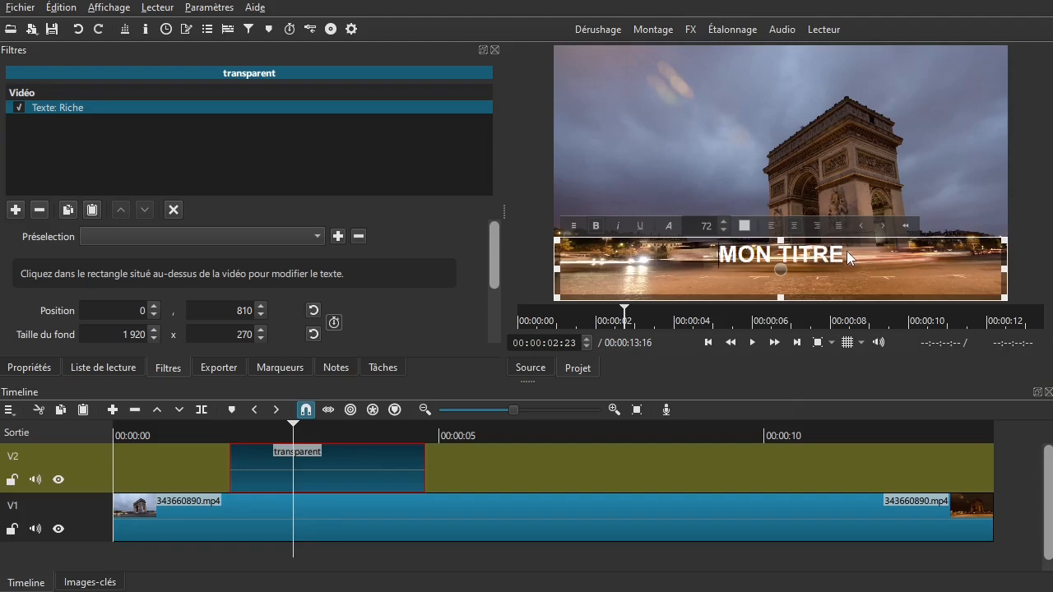
key("Up")
left_click_drag(778, 296, 780, 155)
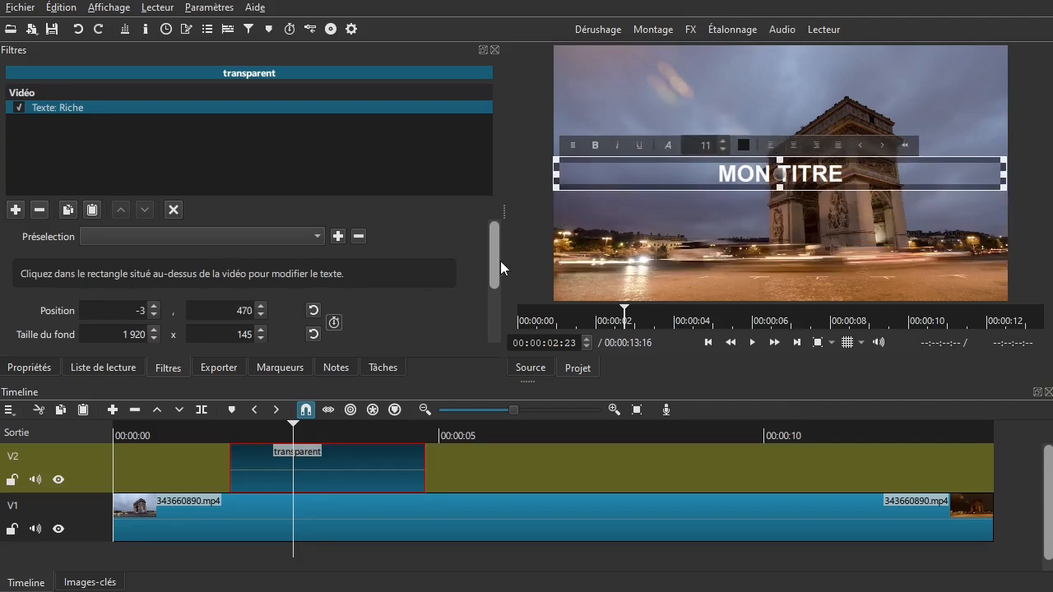
- Set the background colour of the title's text box to teal green
scroll(496, 264, "down", 3)
left_click(87, 284)
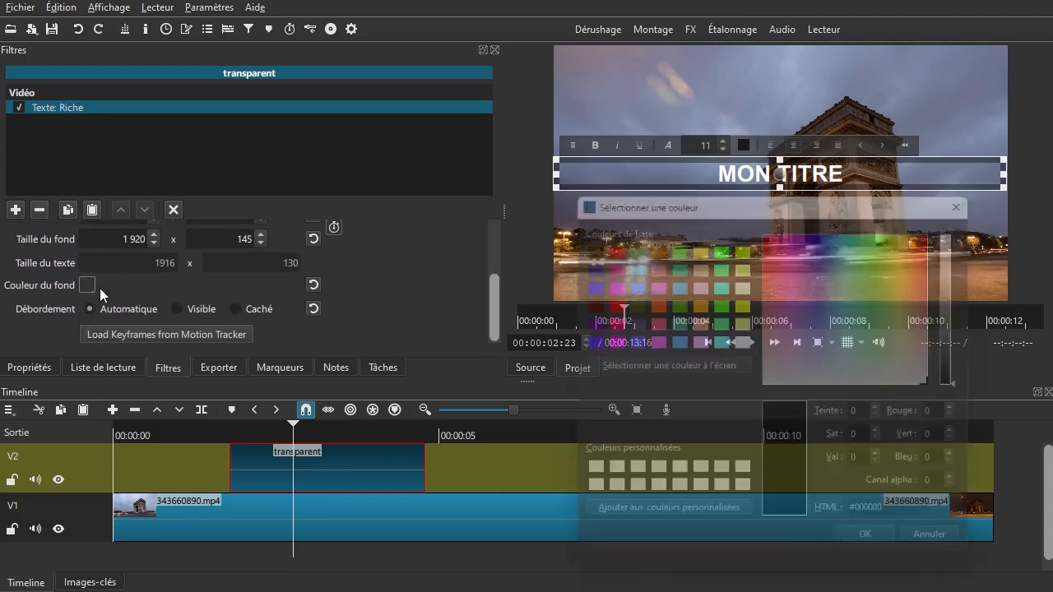
left_click(674, 265)
left_click(853, 550)
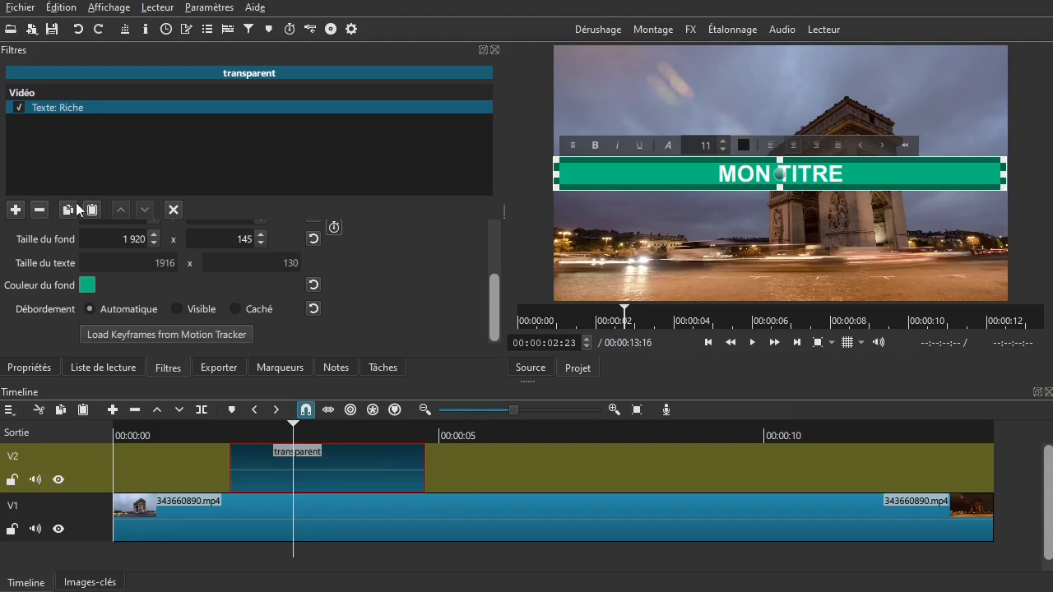
- Apply the filter set "KG_16_9_1920_1080_Effet_de_titrage_01" to the title clip and deselect the active filter
left_click(15, 209)
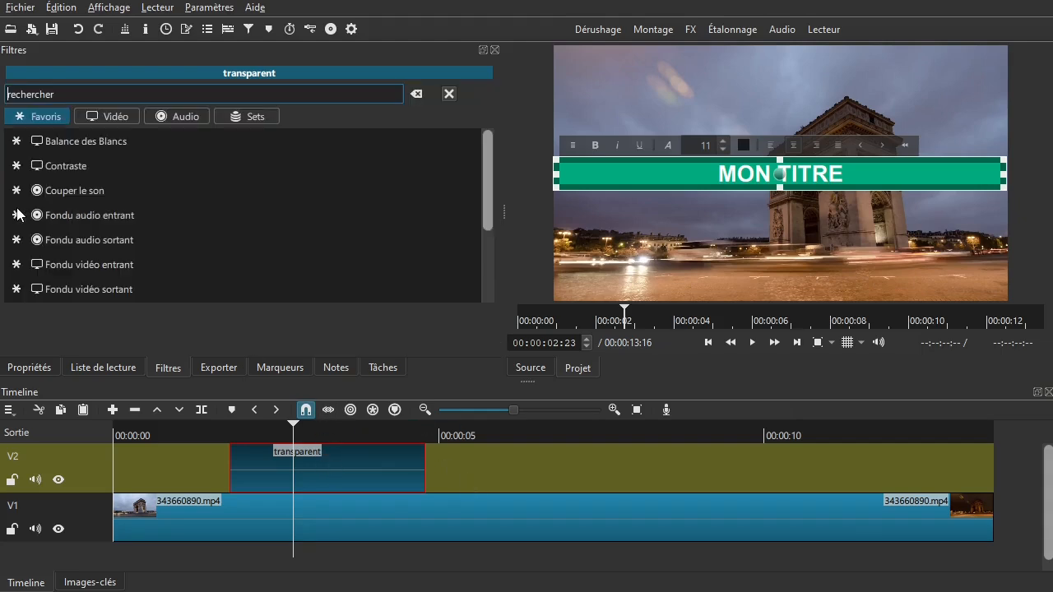
left_click(255, 115)
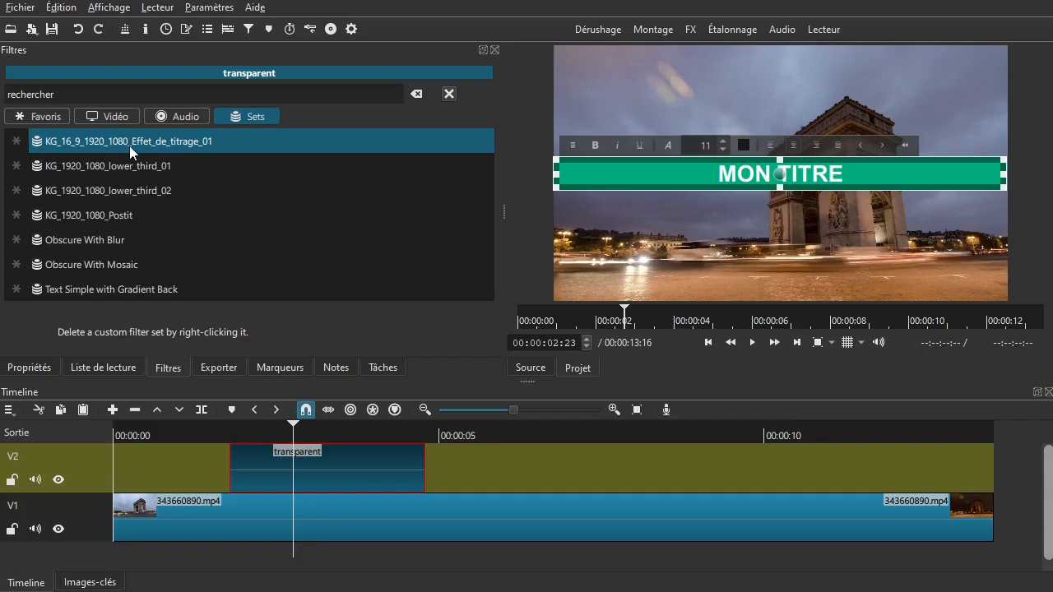
left_click(202, 143)
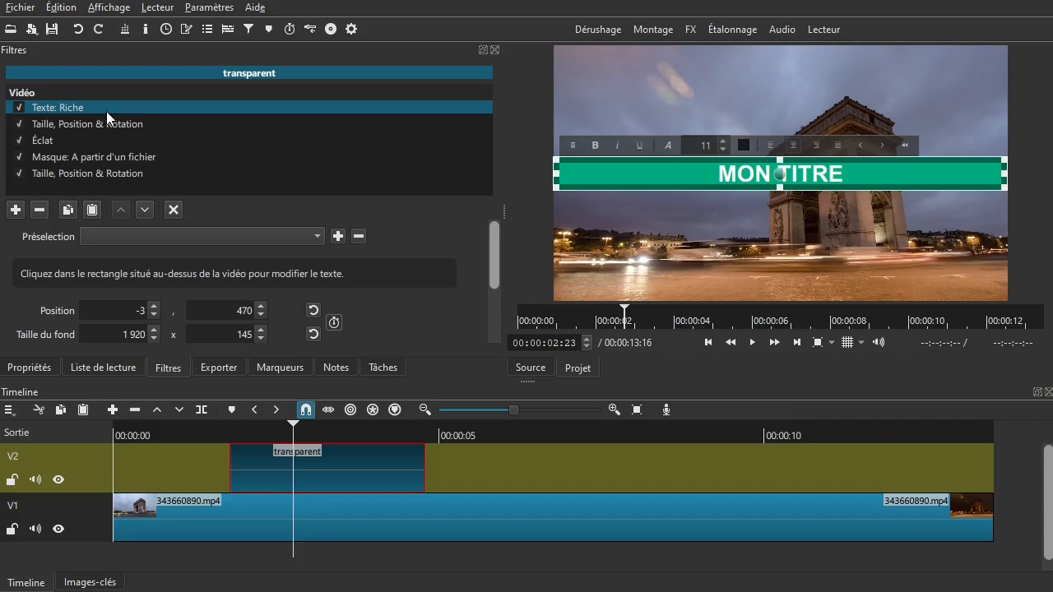
left_click(173, 209)
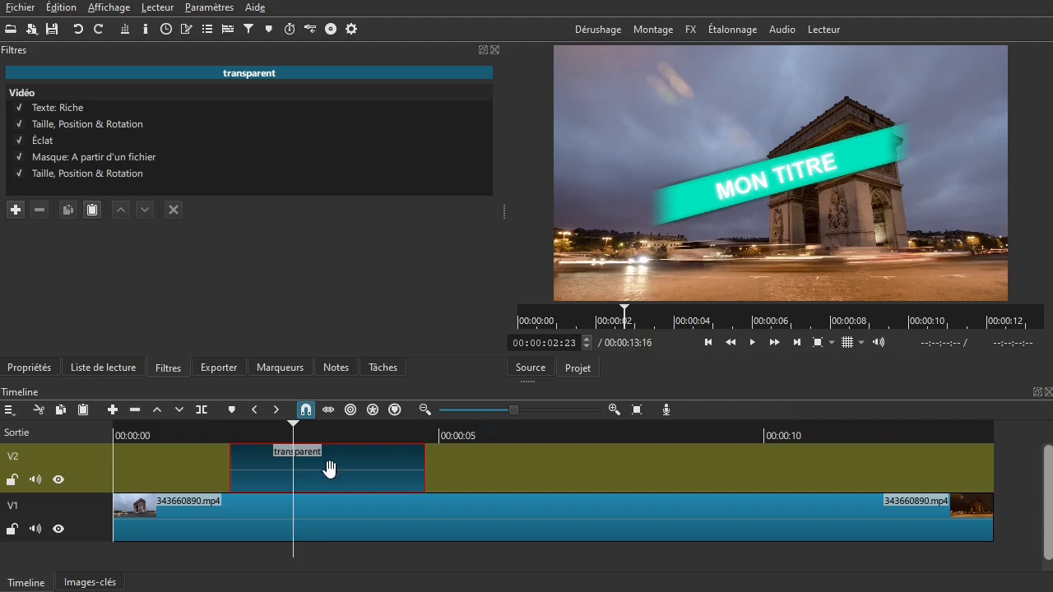
- Scale the title to about 72.9 % and move it to about -254, -208 with the last "Taille, Position & Rotation" filter
left_click(67, 177)
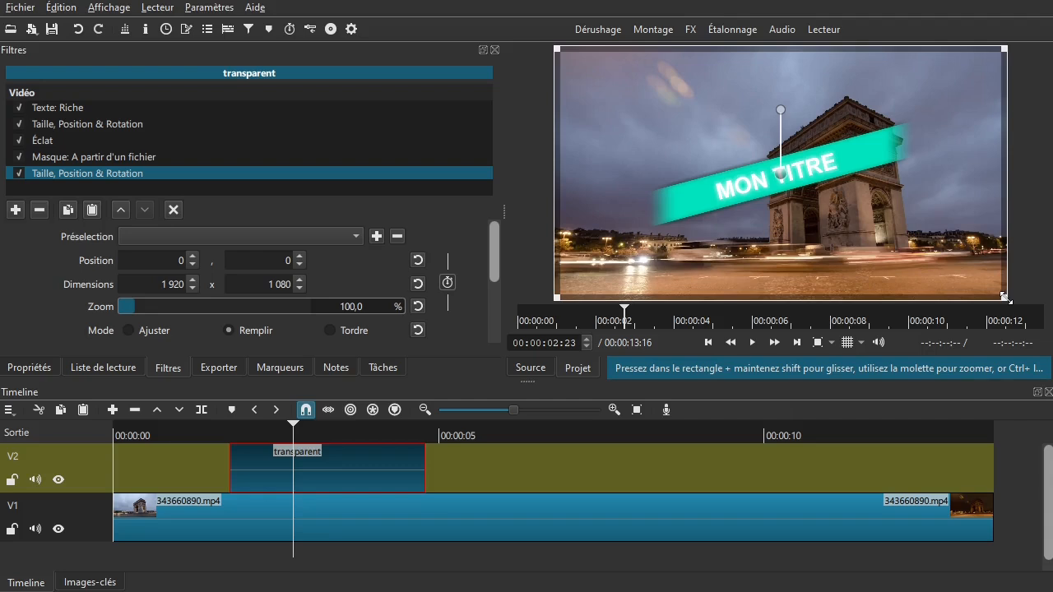
left_click_drag(1006, 296, 883, 230)
left_click_drag(724, 131, 649, 92)
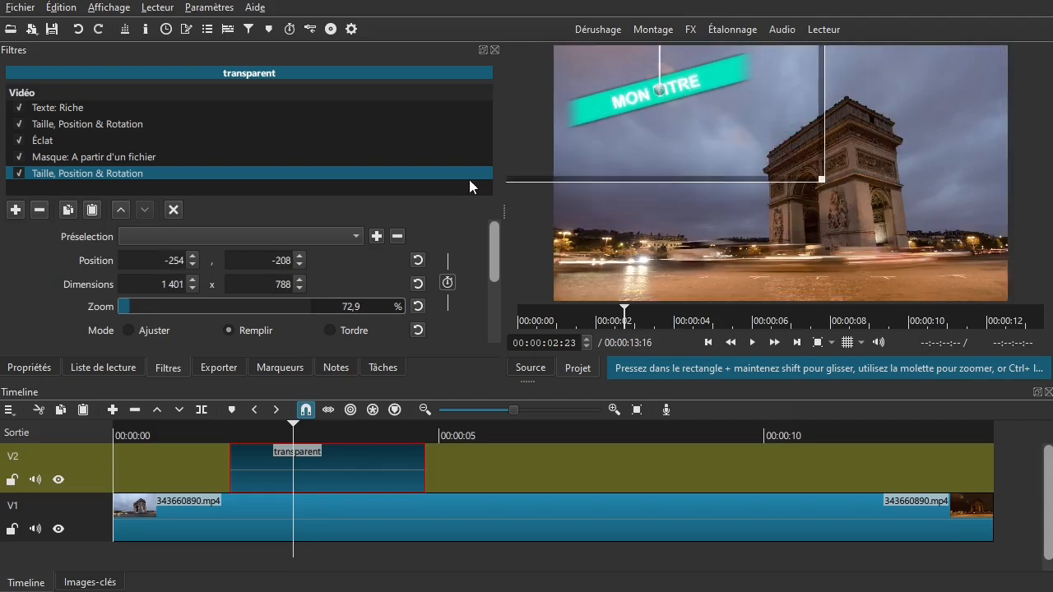
- Set the threshold (Seuil) of the "Masque: A partir d'un fichier" filter to 0 %
left_click(118, 155)
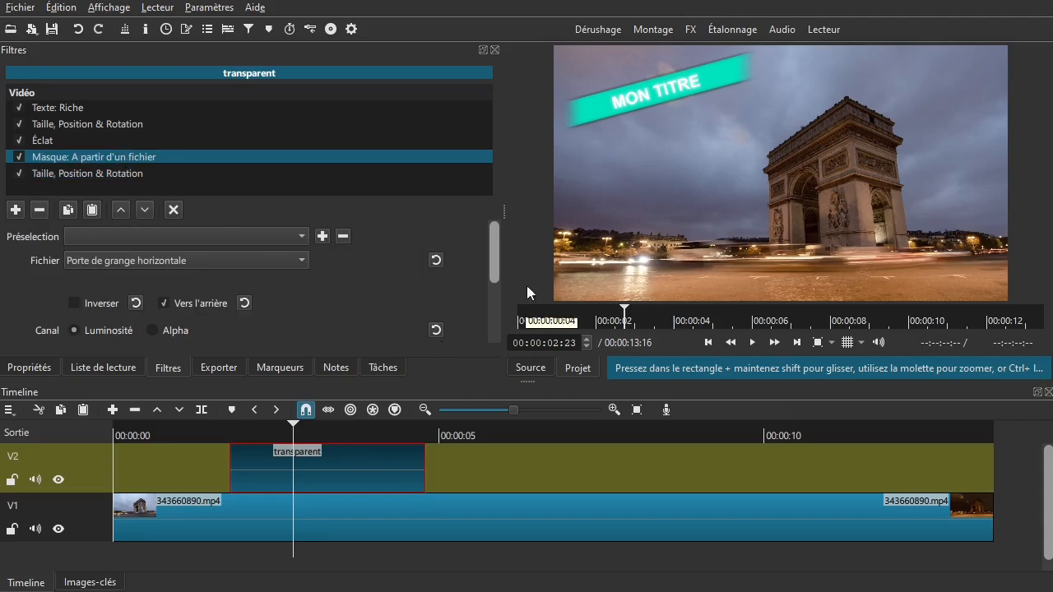
scroll(496, 263, "down", 5)
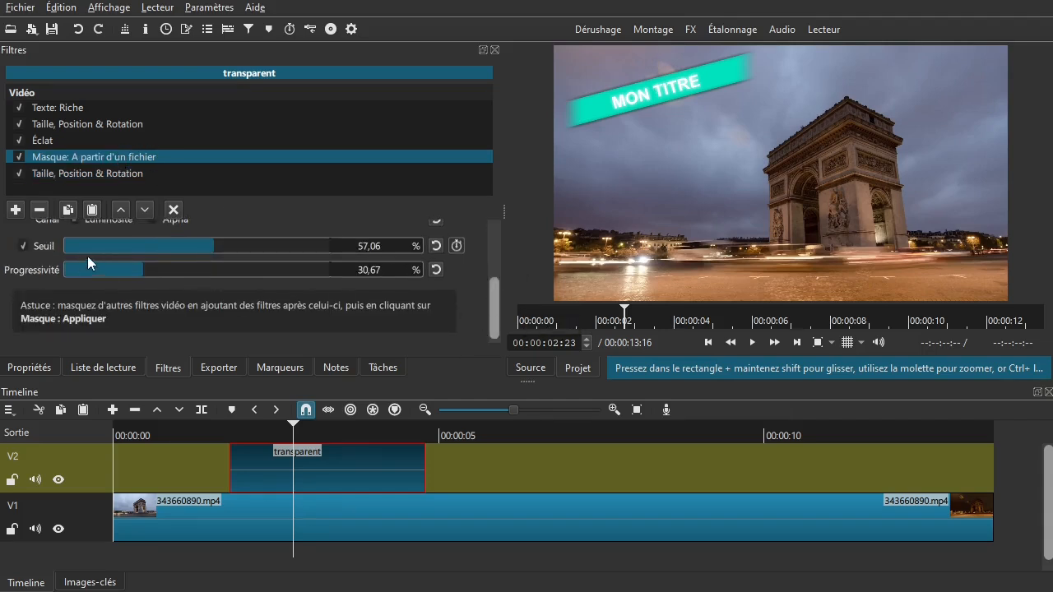
left_click(252, 435)
left_click_drag(216, 245, 65, 246)
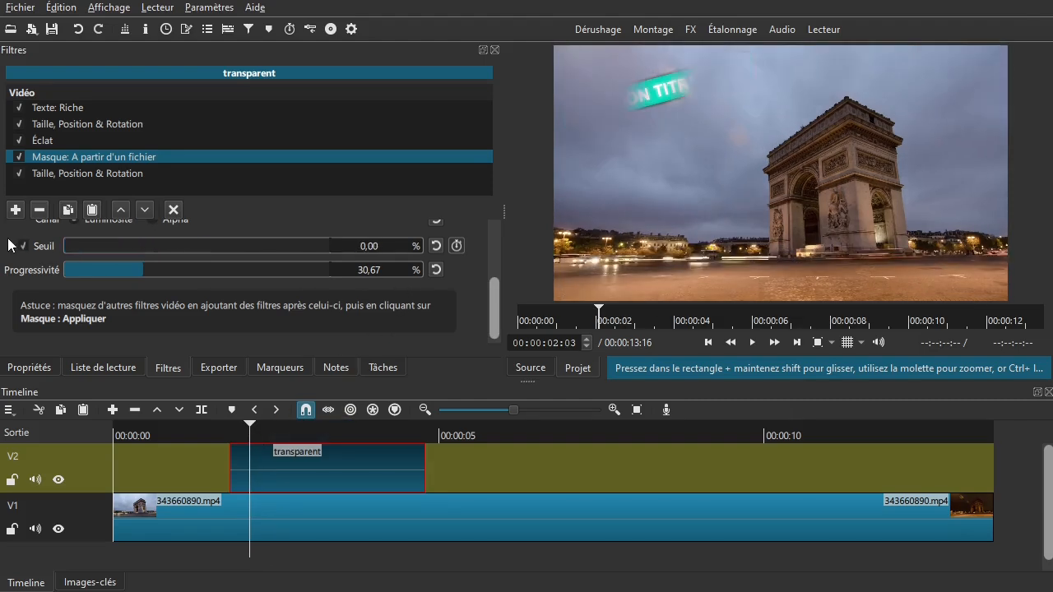
- Keyframe the mask's Seuil from 0 % at 00:00:01:26 up to about 57 % at 00:00:02:07
left_click_drag(243, 436, 234, 436)
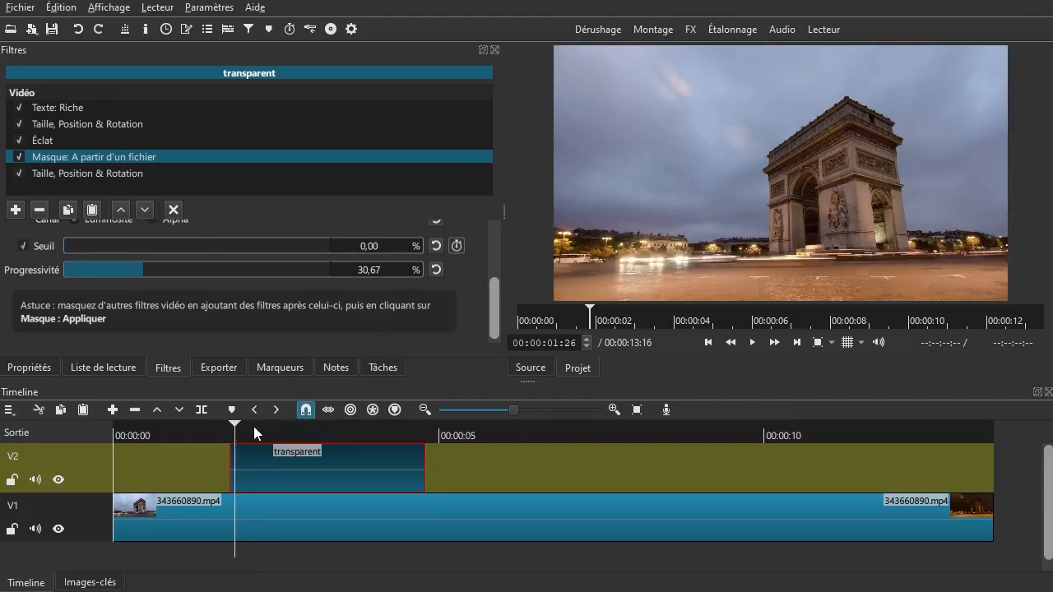
left_click(456, 246)
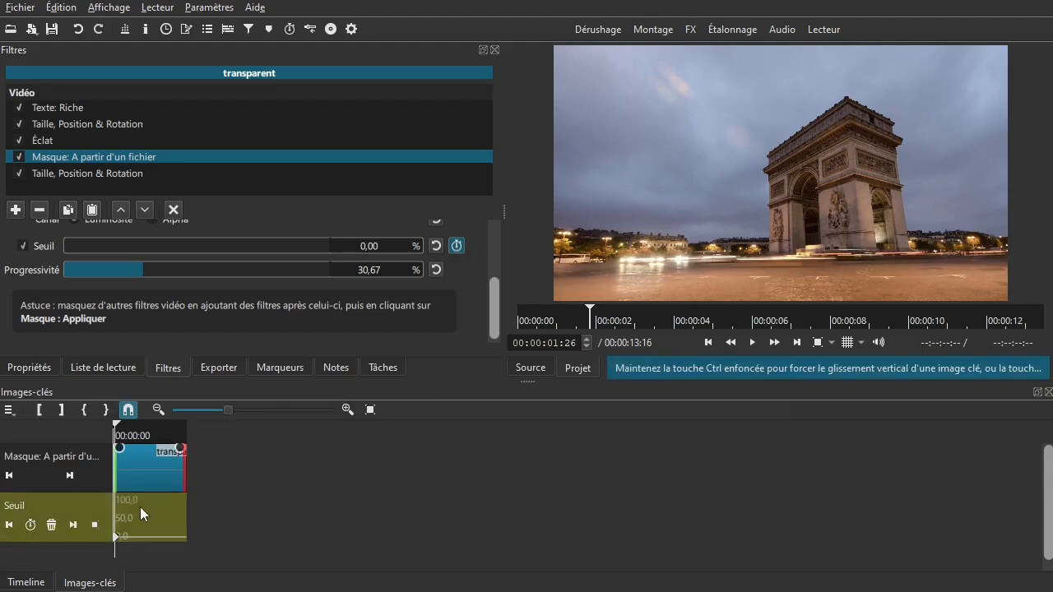
left_click_drag(116, 548, 124, 549)
left_click_drag(78, 243, 217, 247)
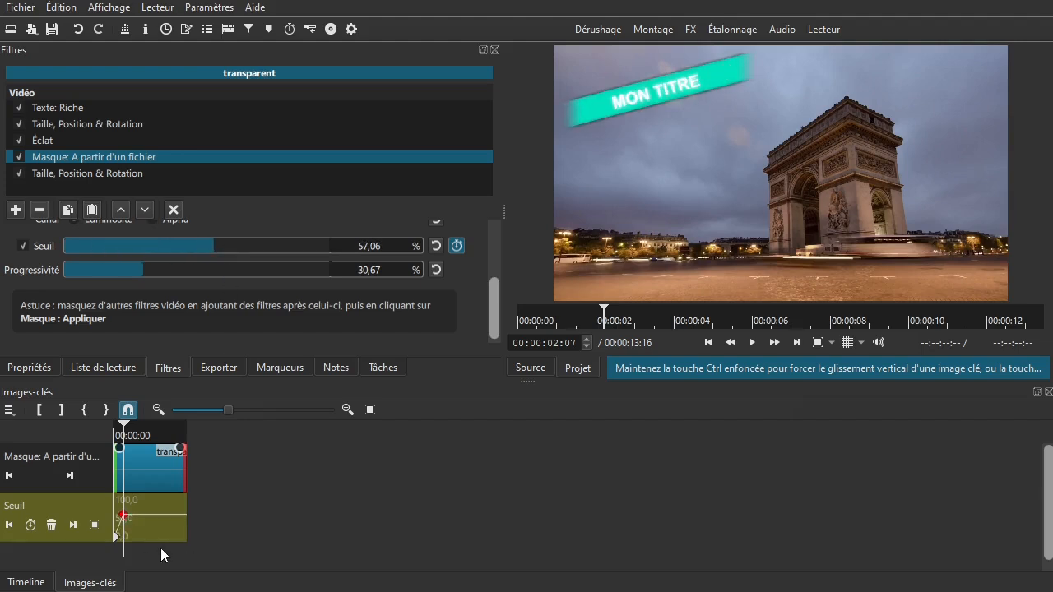
- Add a hold keyframe to the mask's Seuil at 00:00:04:07 and a closing keyframe of 0 % at 00:00:04:21
left_click_drag(127, 552, 174, 547)
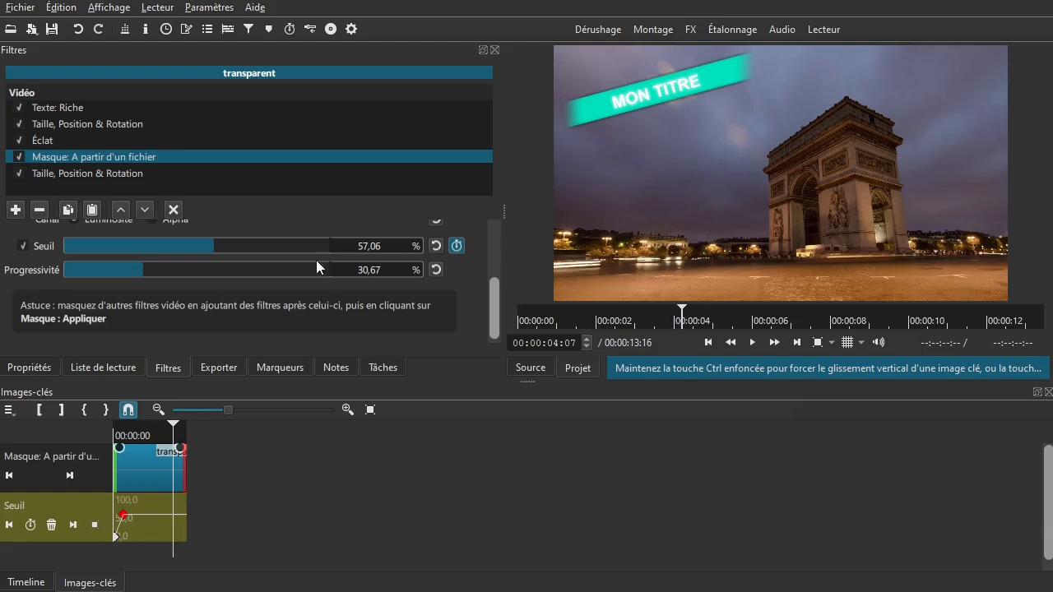
left_click(30, 525)
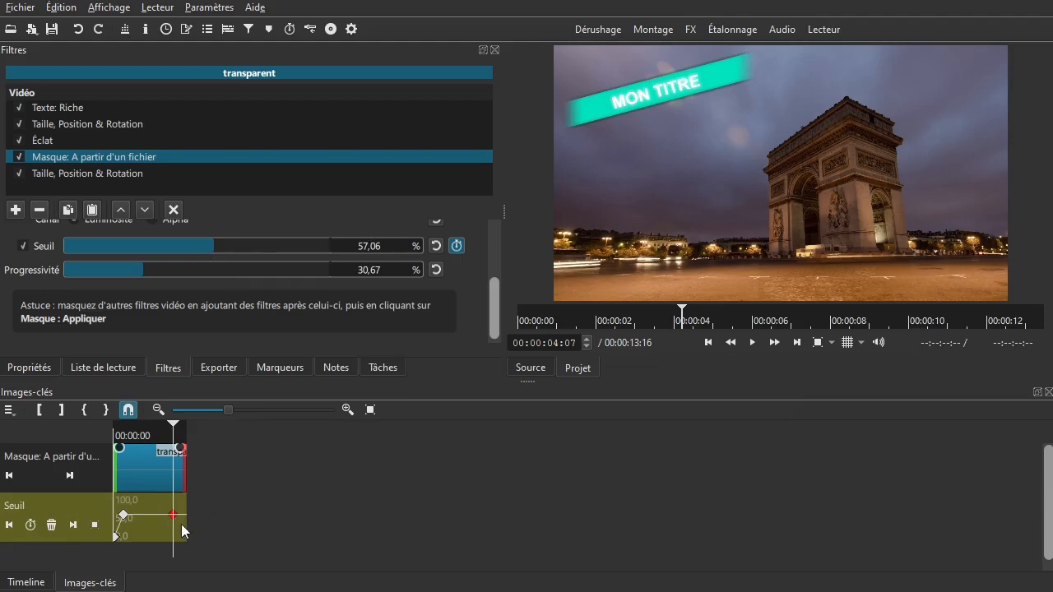
left_click_drag(176, 543, 184, 544)
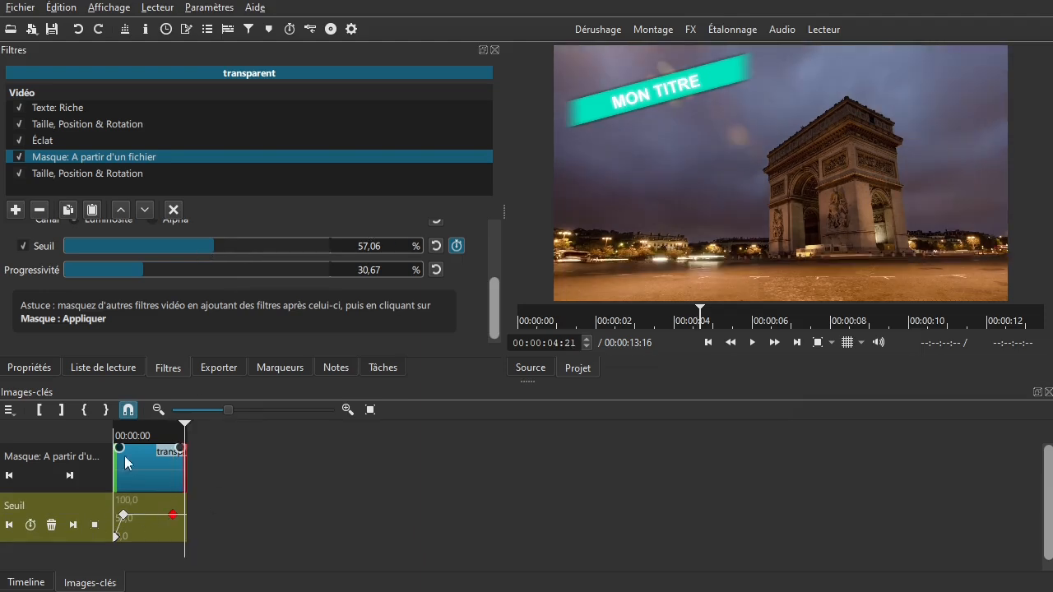
left_click_drag(225, 245, 0, 262)
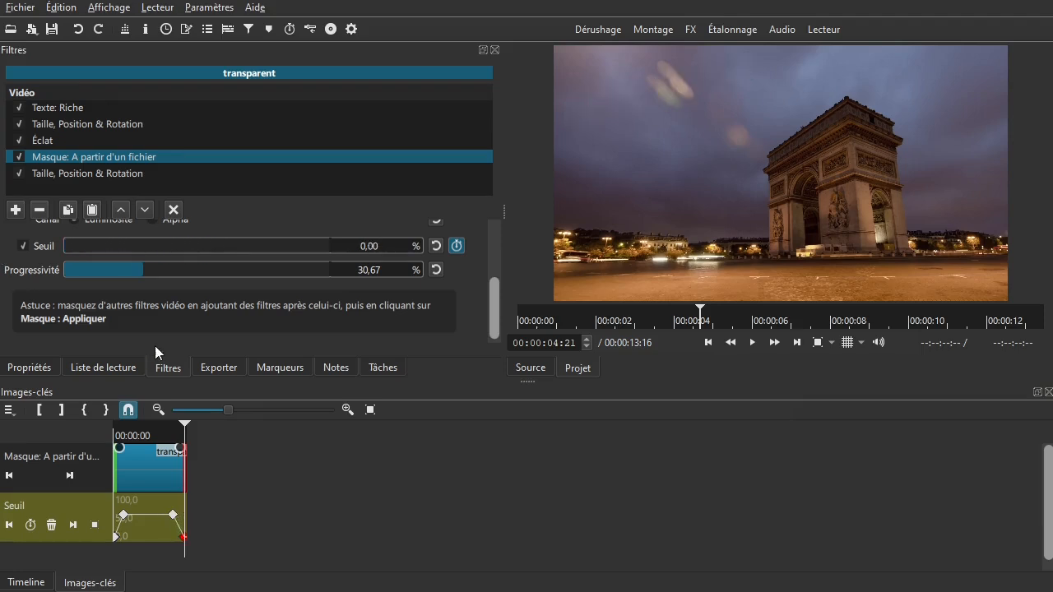
- Play the timeline from before the title clip to check the mask's opening and closing animation
left_click(24, 584)
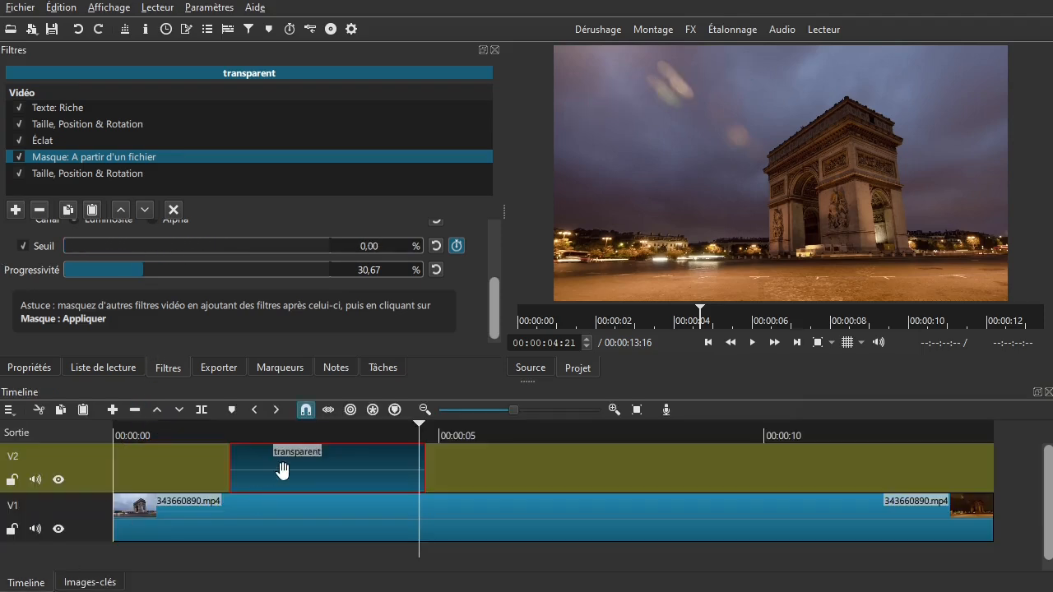
left_click(172, 435)
key("space")
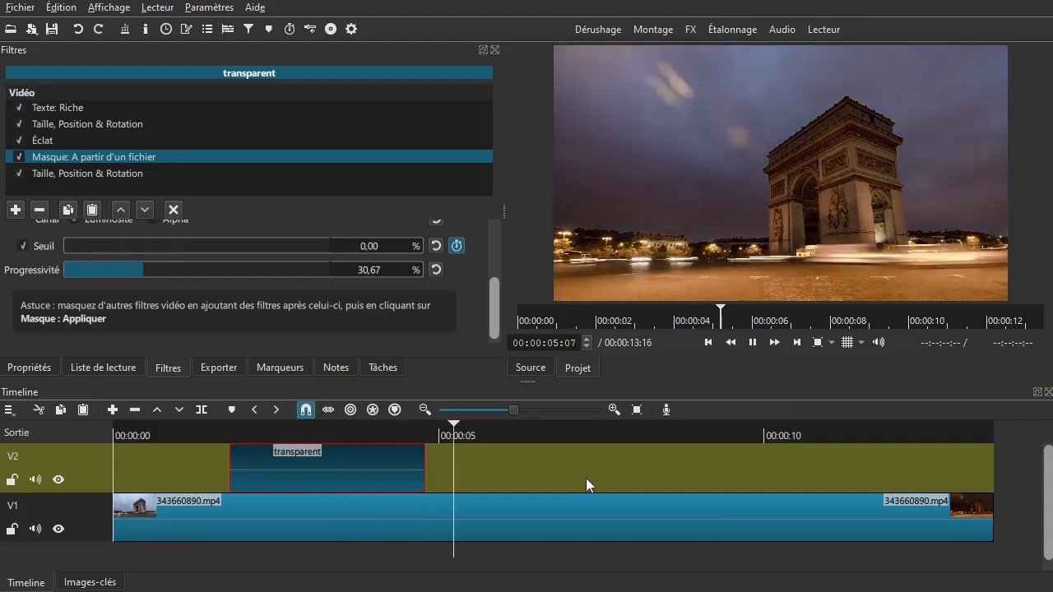
key("space")
key("Right")
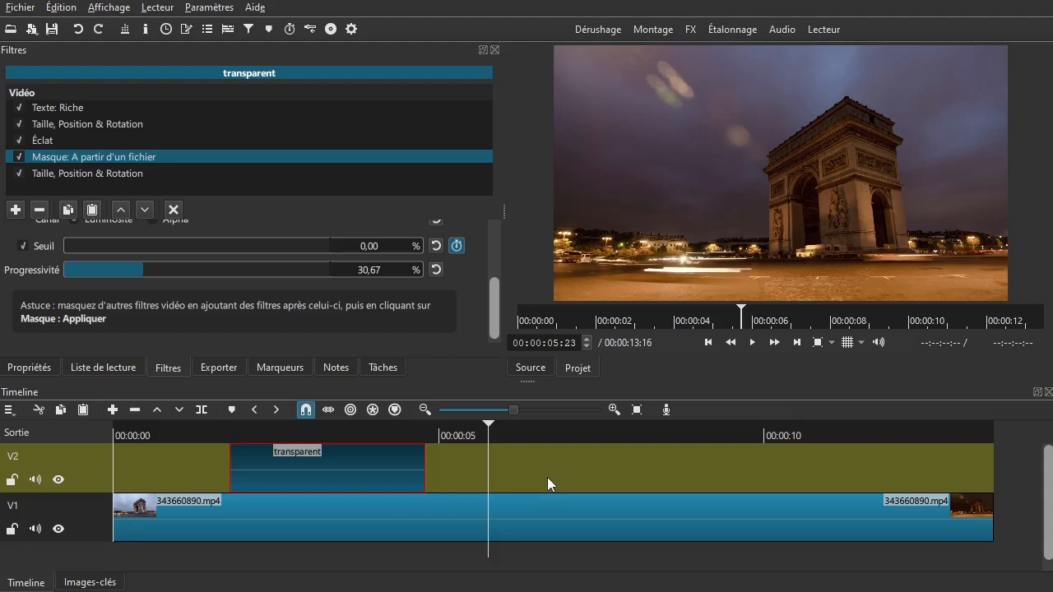
- Set the background colour of the title's "Texte: Riche" filter to dark red and view it with the final transform applied
left_click(310, 433)
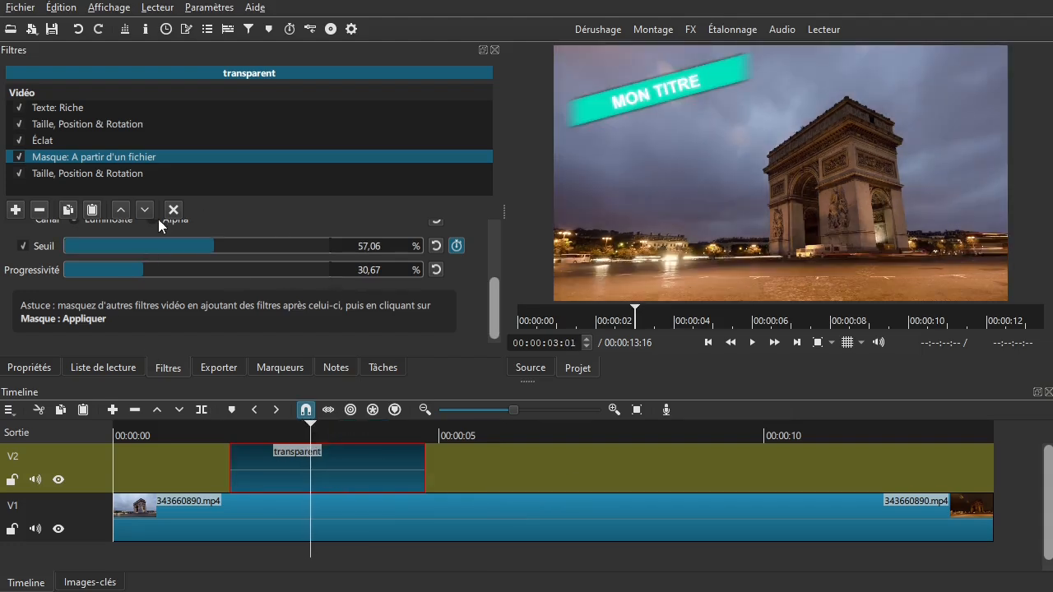
left_click(58, 111)
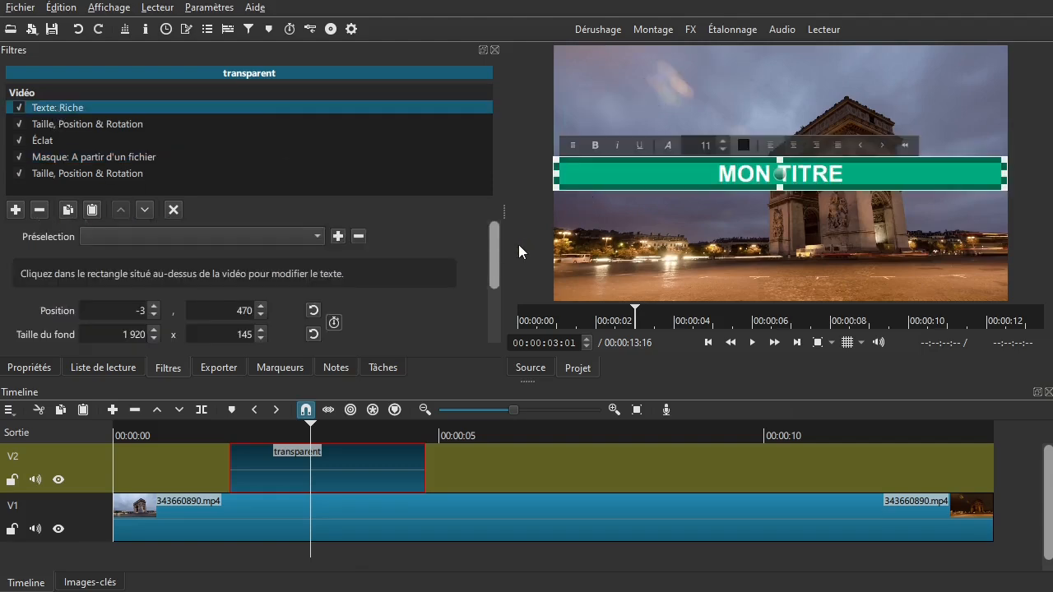
scroll(496, 260, "down", 5)
left_click(87, 285)
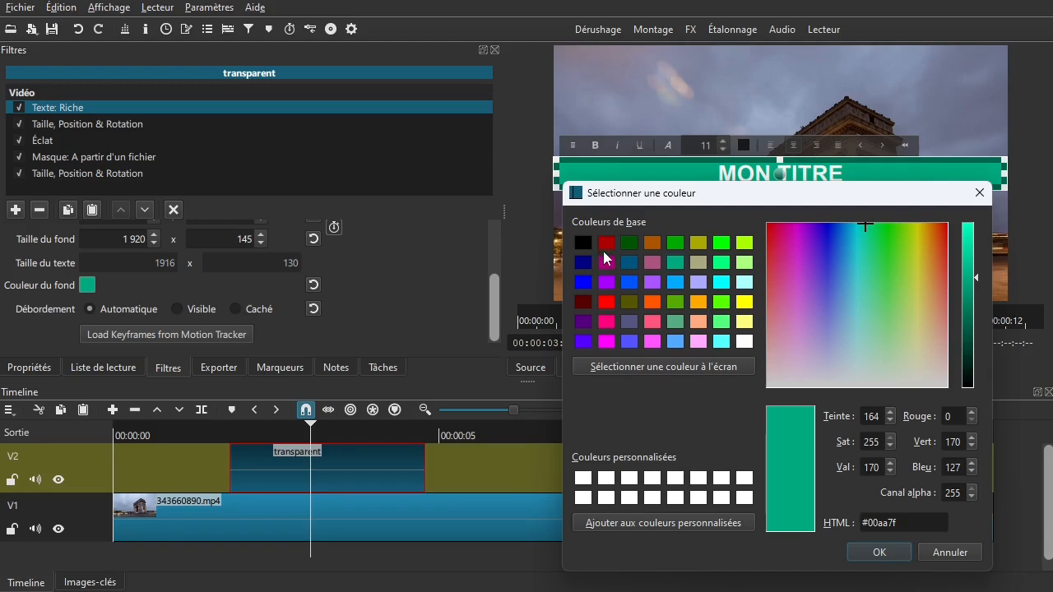
left_click(606, 243)
left_click(861, 556)
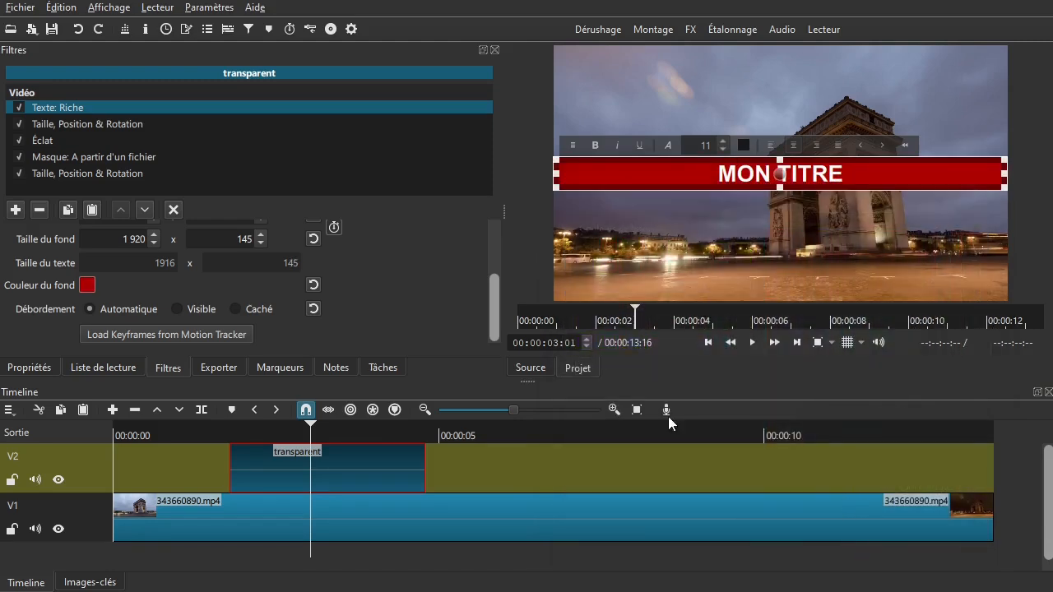
left_click(120, 174)
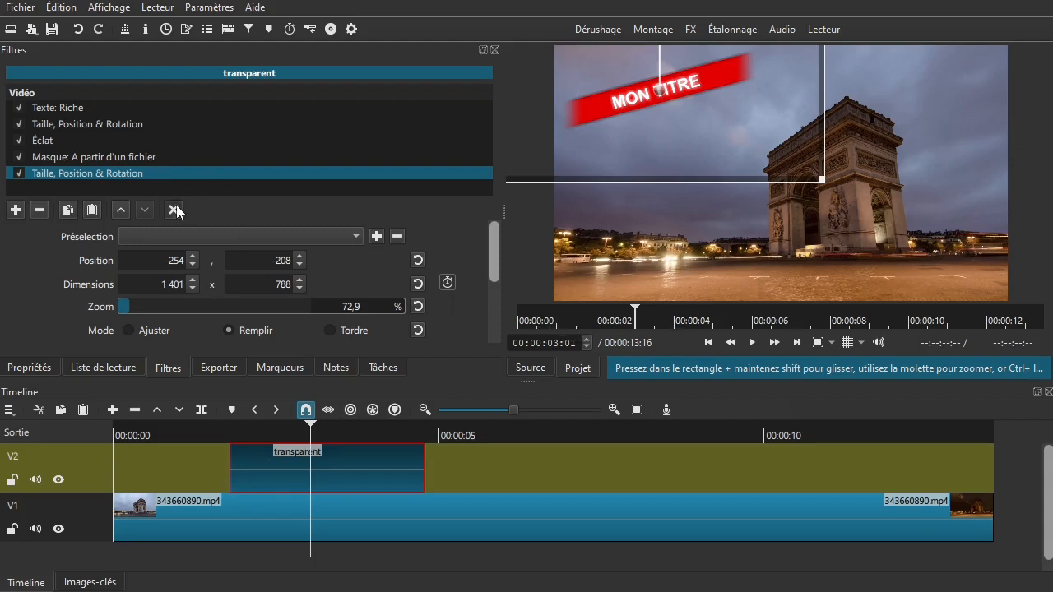
- Play back the red title and review its position, rich text and mask filter settings
left_click(195, 465)
key("space")
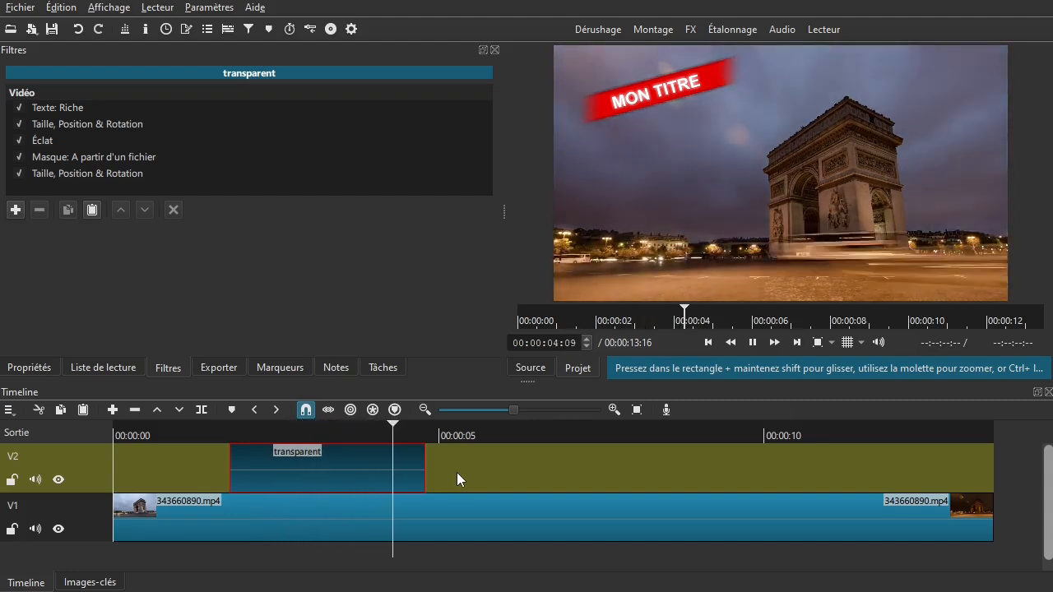
key("space")
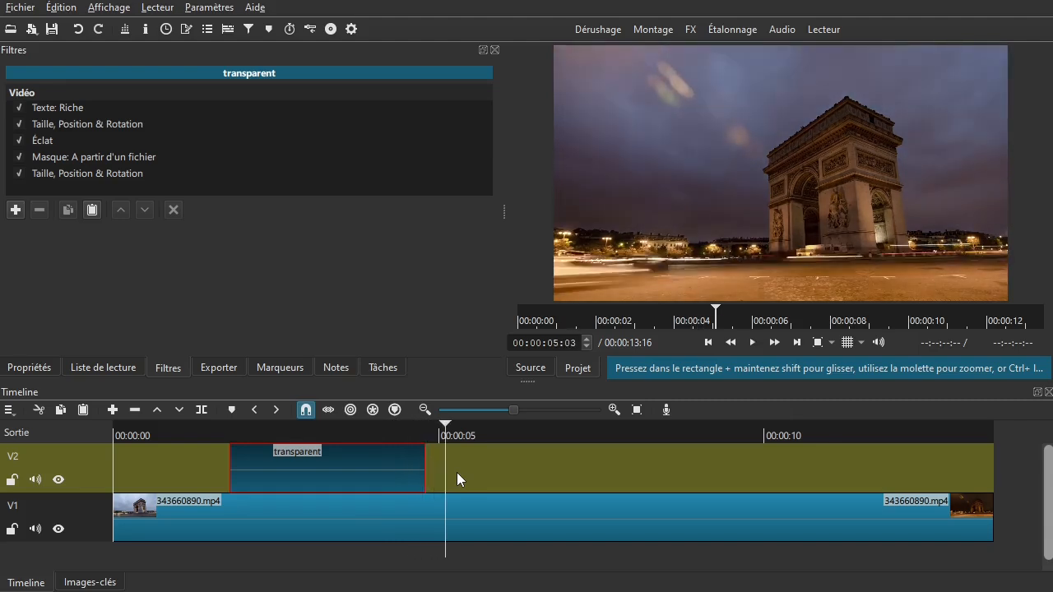
left_click(102, 173)
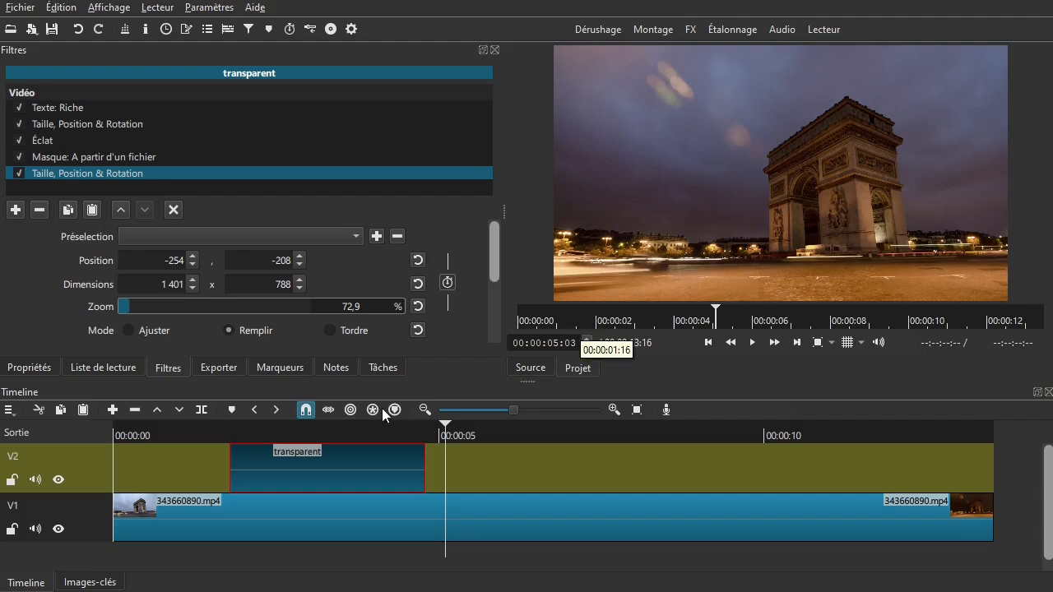
left_click(317, 430)
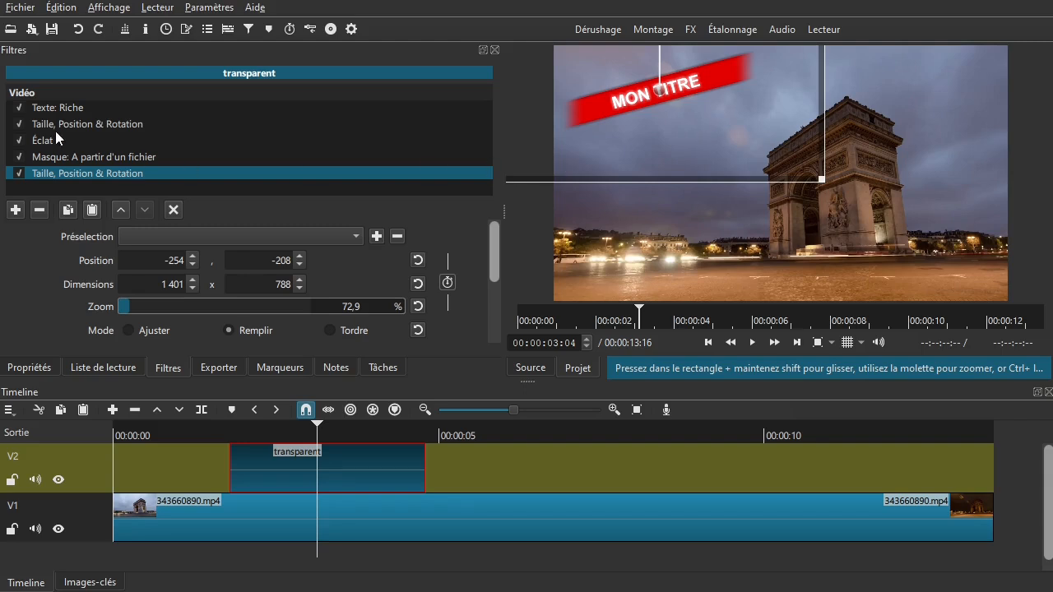
left_click(45, 107)
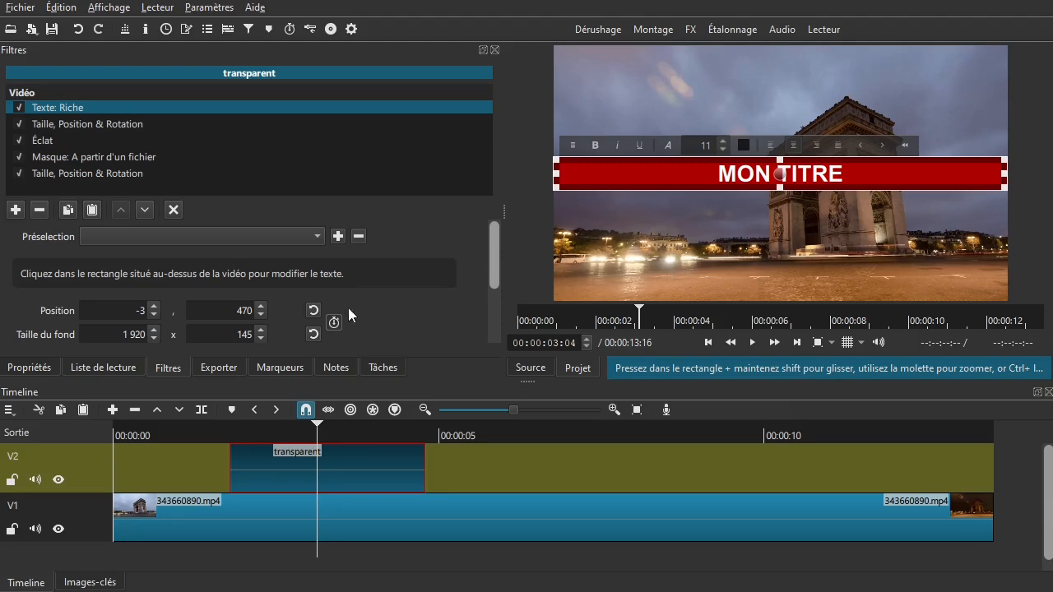
left_click(126, 156)
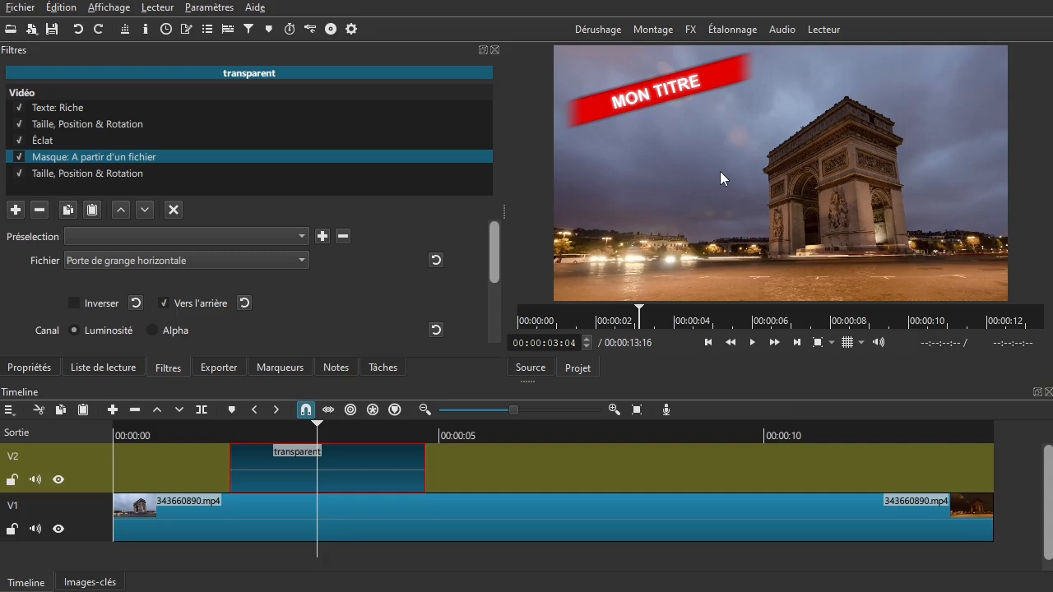
- Compare frames before and during the title clip, and replay its appearance and disappearance
left_click(202, 438)
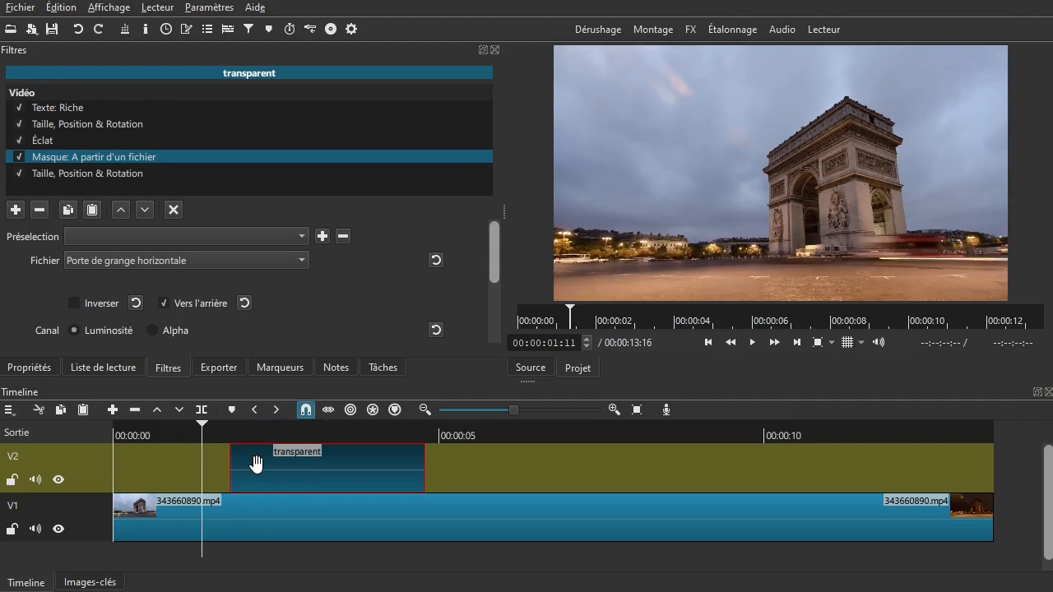
left_click(289, 435)
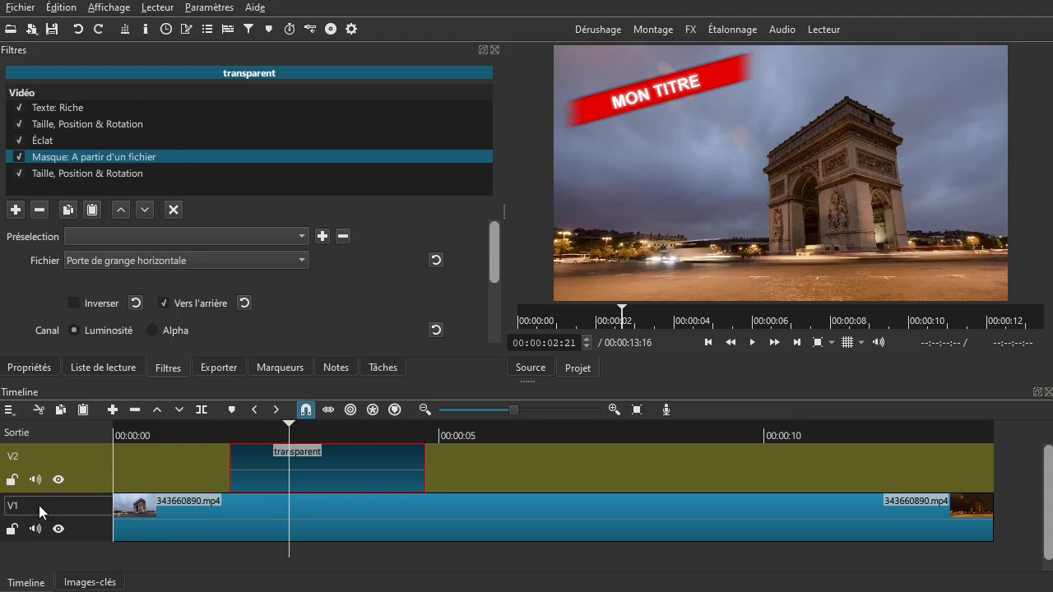
left_click(218, 435)
key("space")
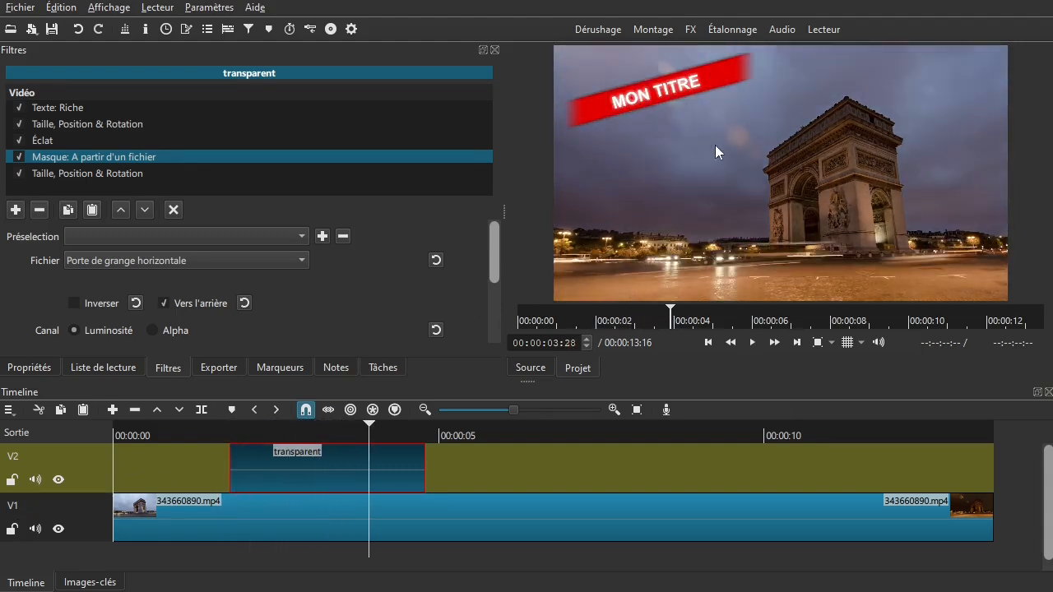
key("space")
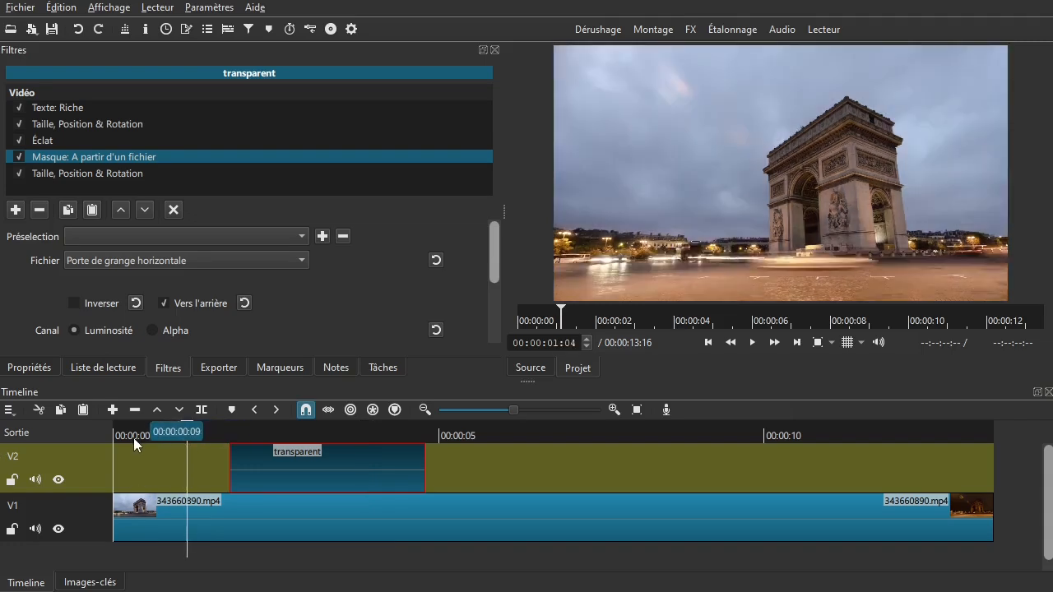
key("space")
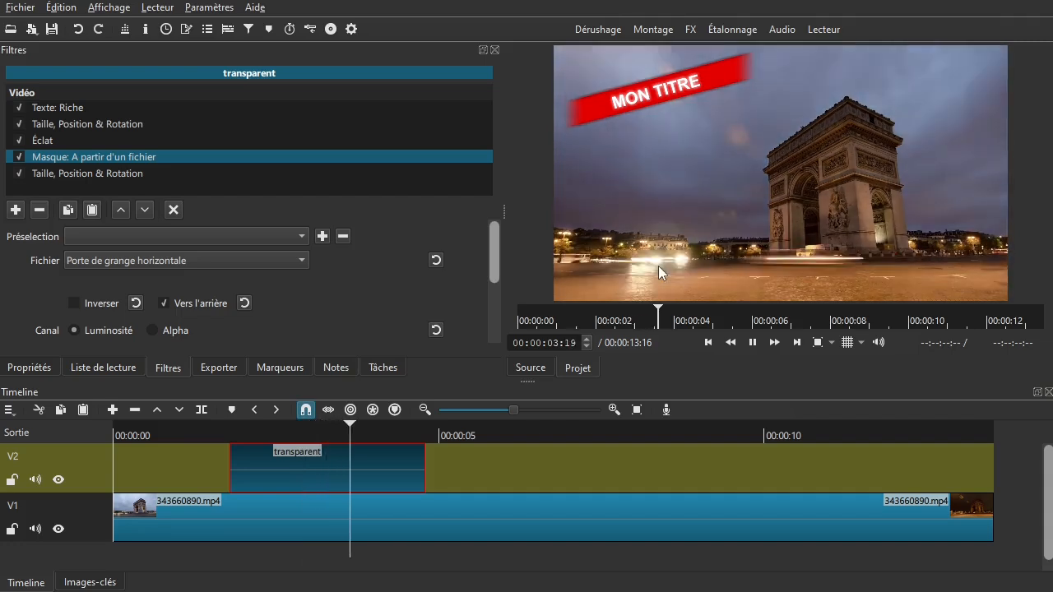
key("space")
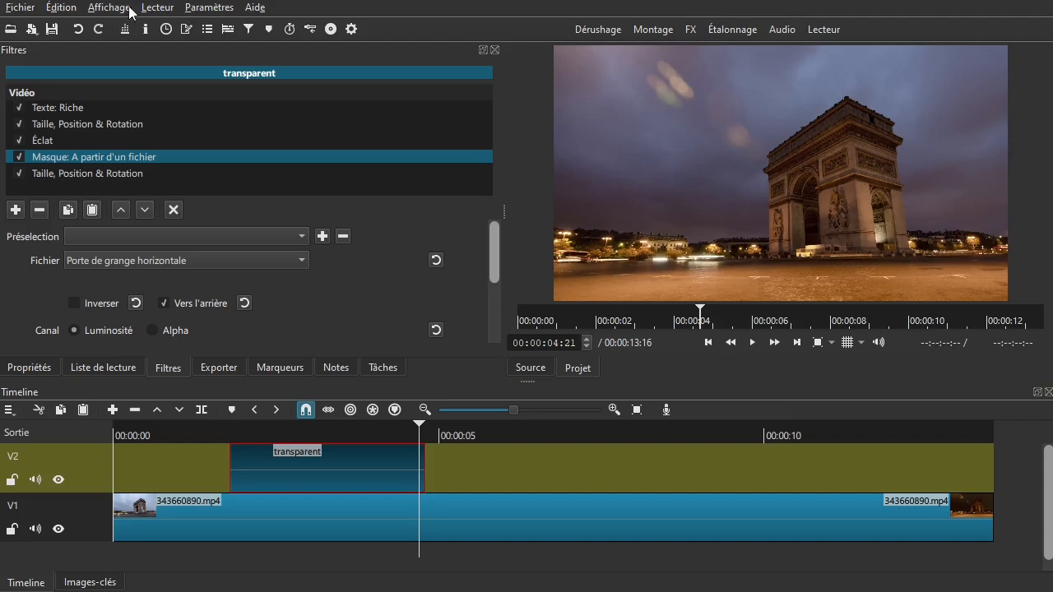
- Examine the player, reduced preview (Aperçu réduit) and proxy options in the application settings
left_click(208, 8)
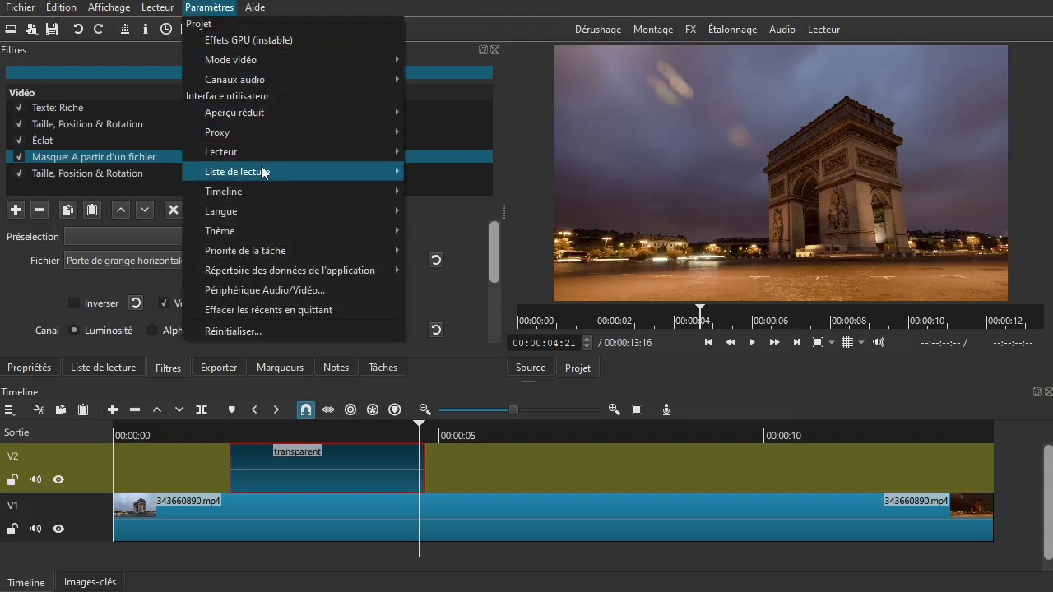
mouse_move(272, 147)
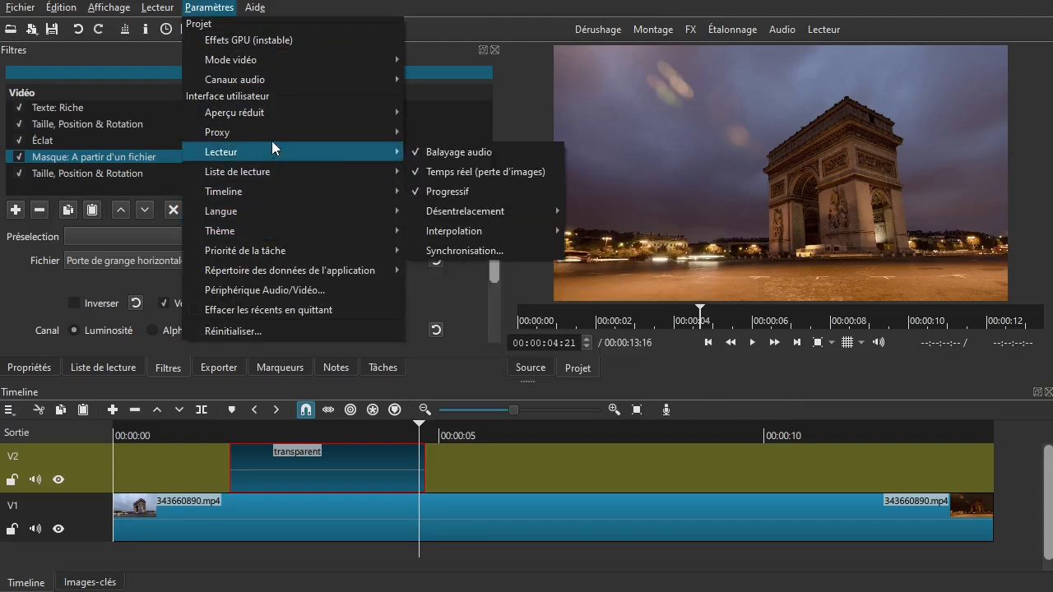
mouse_move(271, 114)
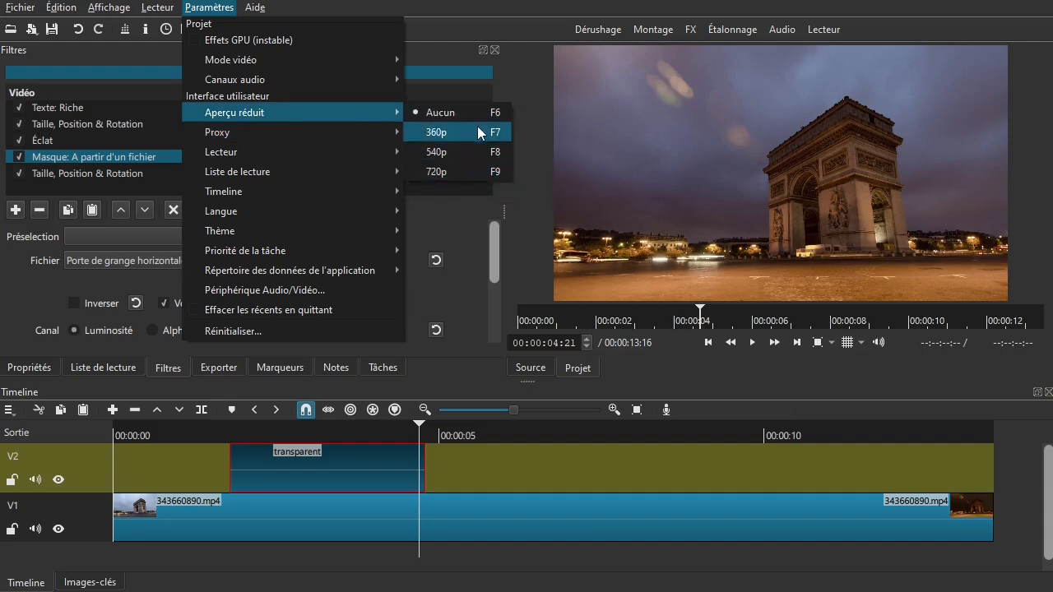
mouse_move(306, 136)
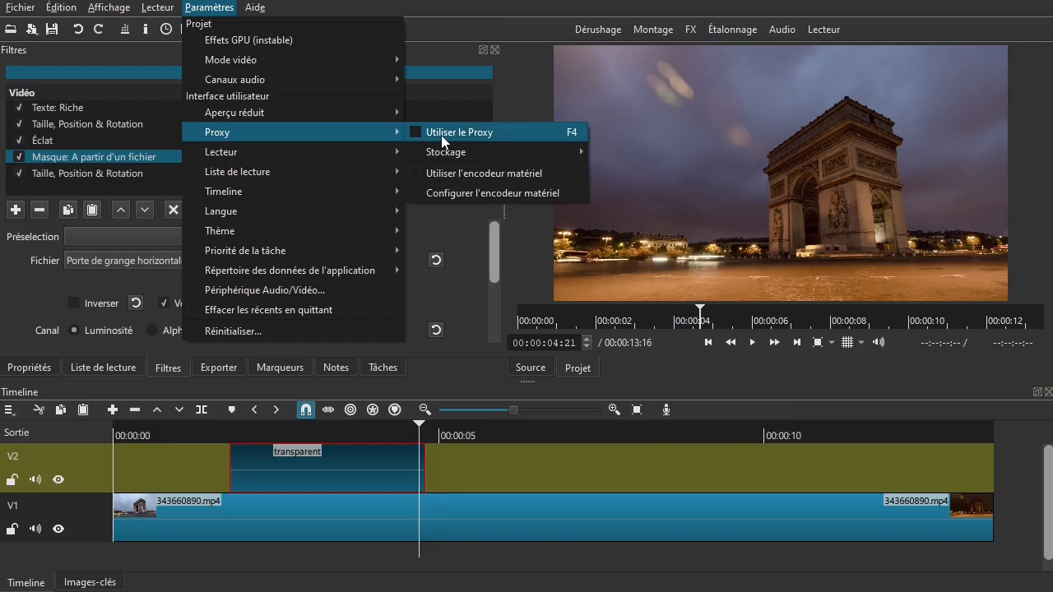
left_click(913, 29)
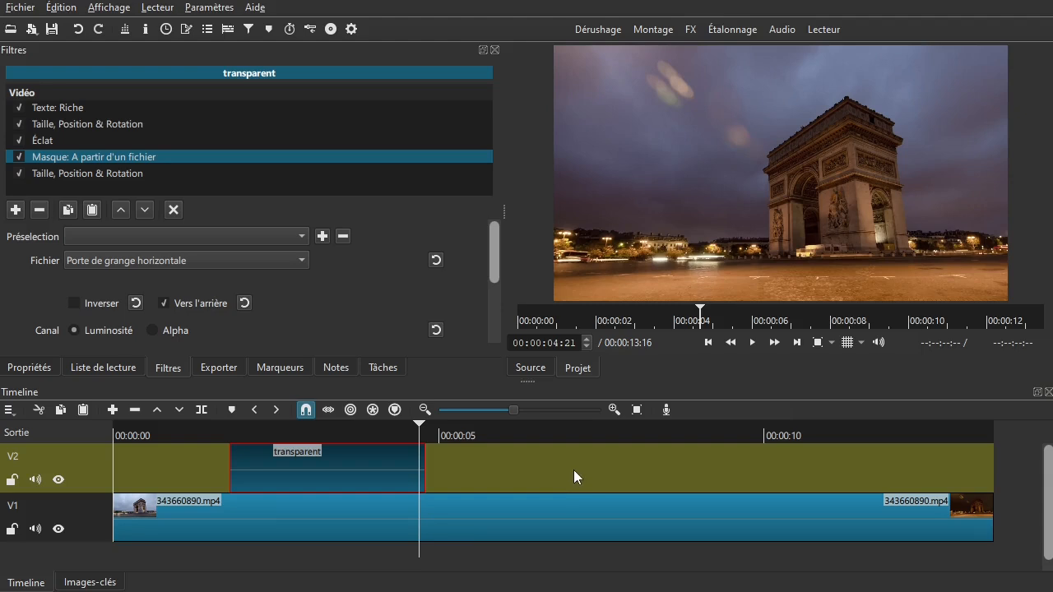
- Set the title's background colour to light blue #00aaff in the "Texte: Riche" filter and deselect the active filter
left_click_drag(333, 429, 297, 429)
left_click(57, 107)
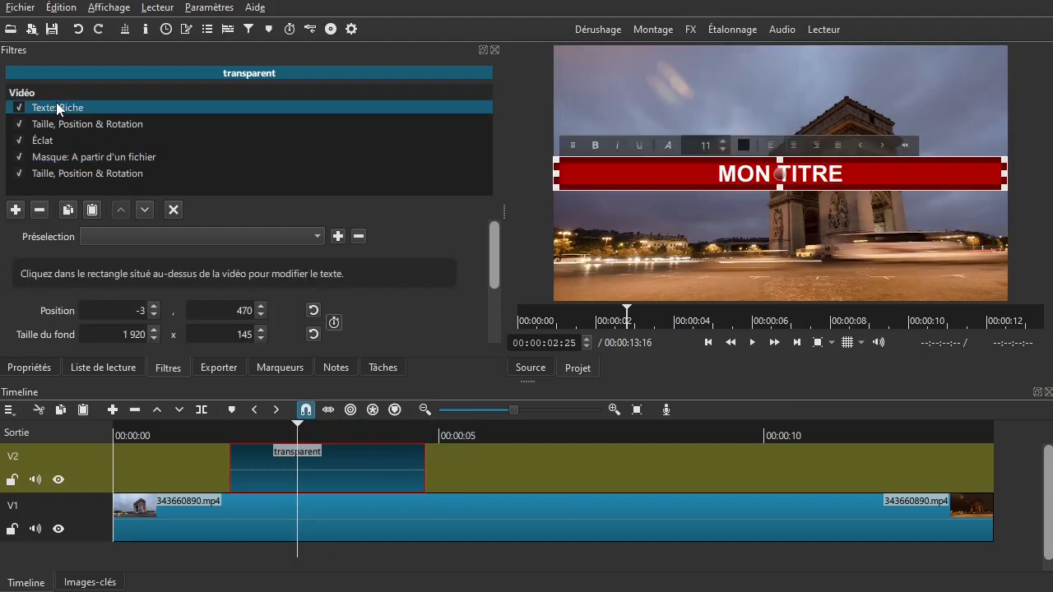
left_click_drag(492, 257, 473, 316)
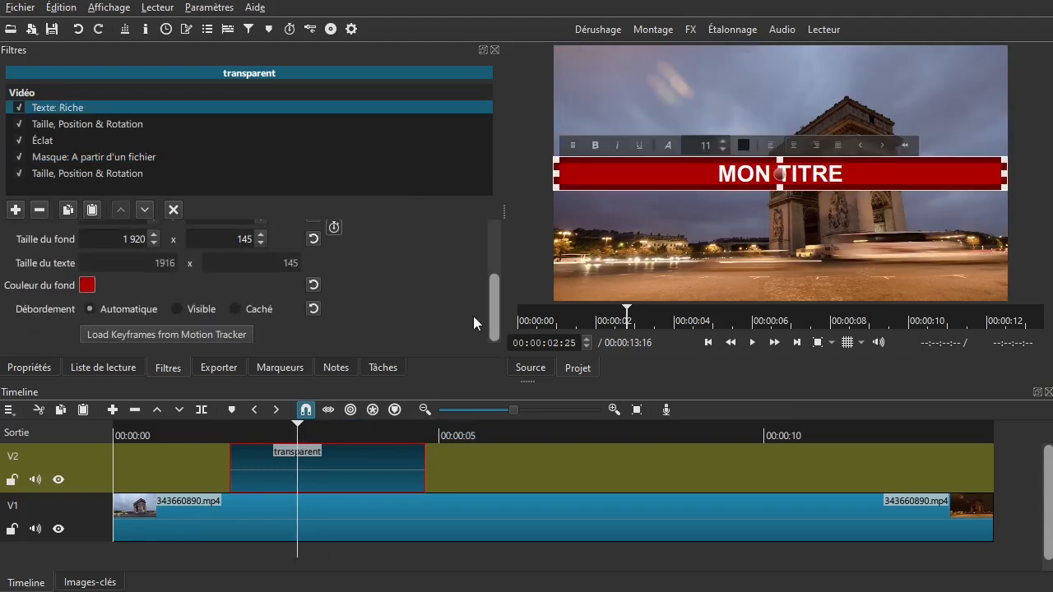
left_click(87, 284)
left_click(677, 284)
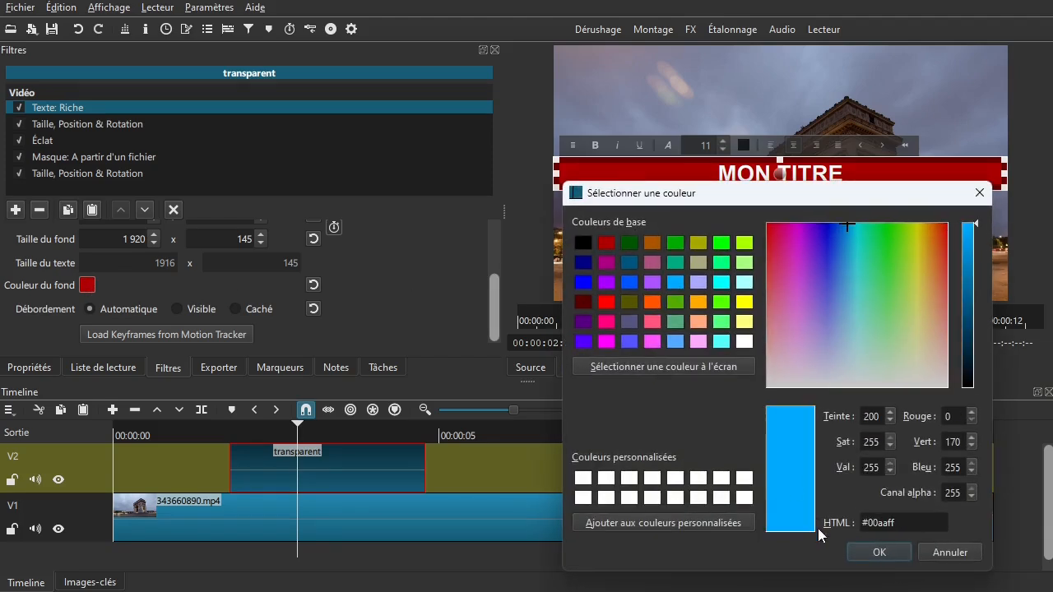
left_click(855, 552)
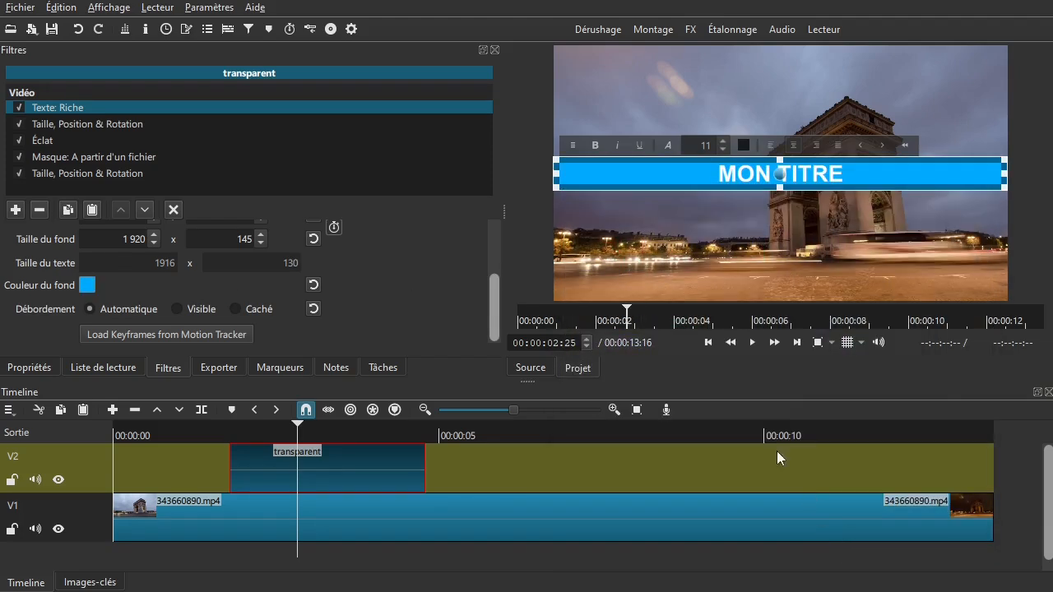
left_click(121, 174)
left_click(172, 209)
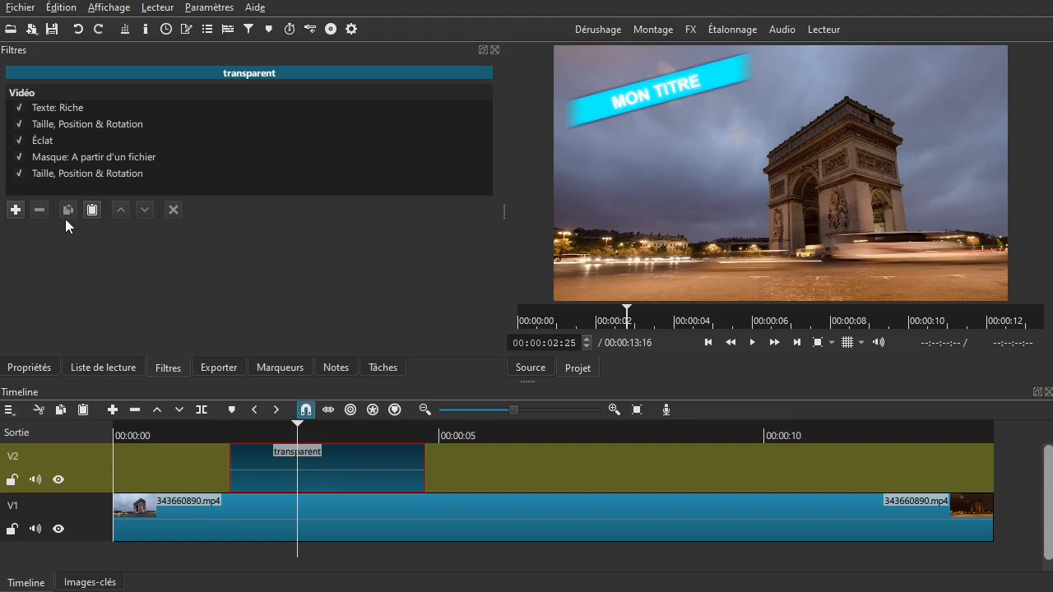
- Show the list of saved filter sets available for the title clip
left_click(15, 210)
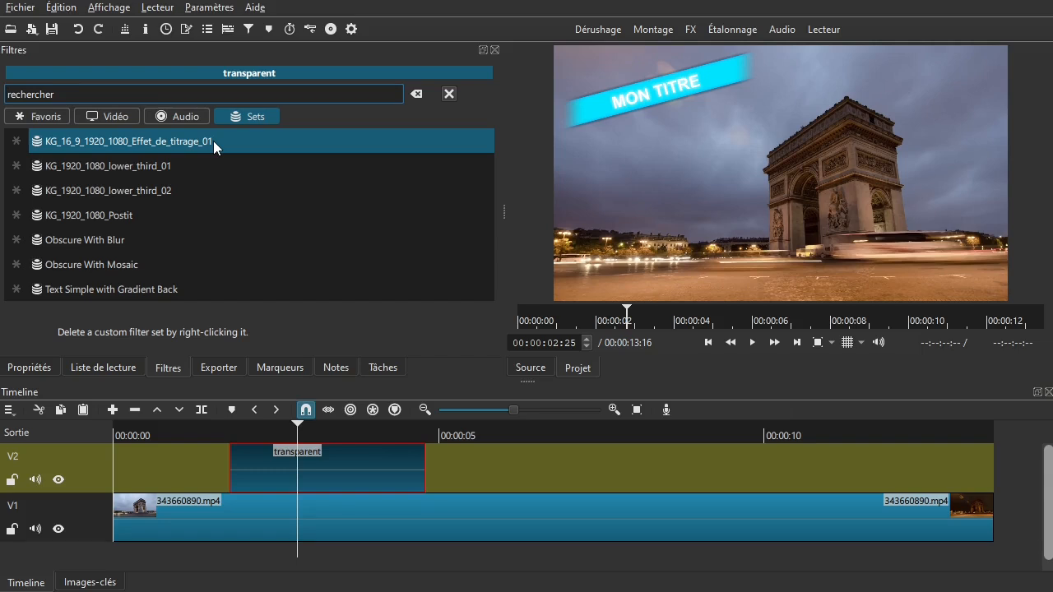
key("Down")
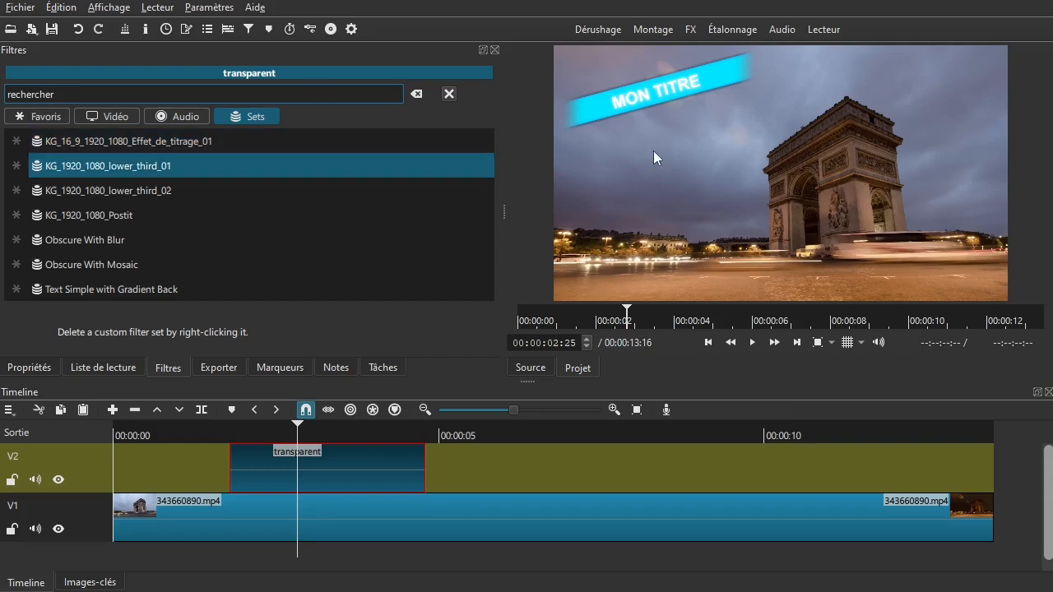